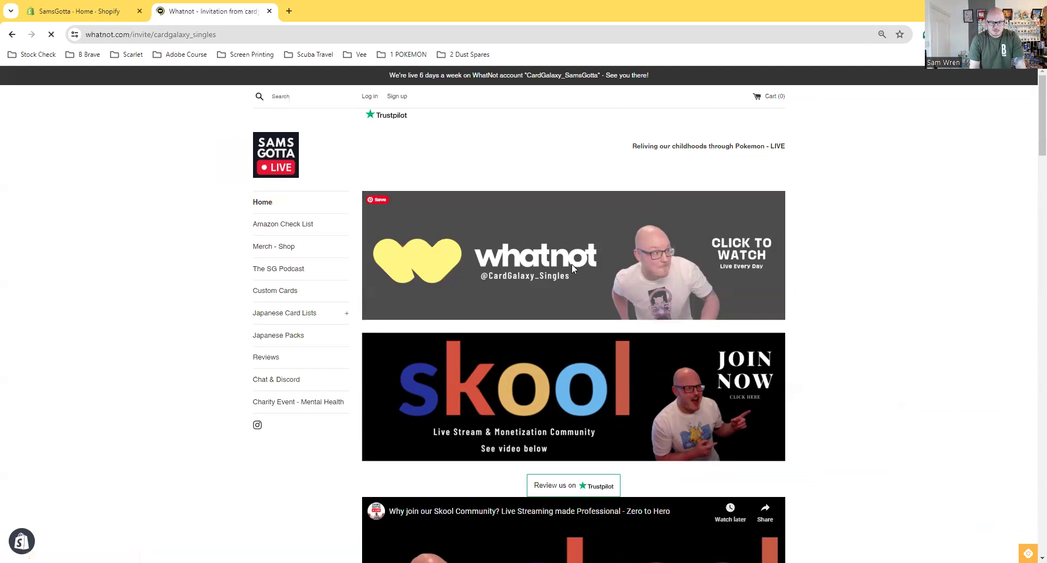
- Go back to the SamsGotta home page, then briefly play and pause the Skool community video
left_click(11, 35)
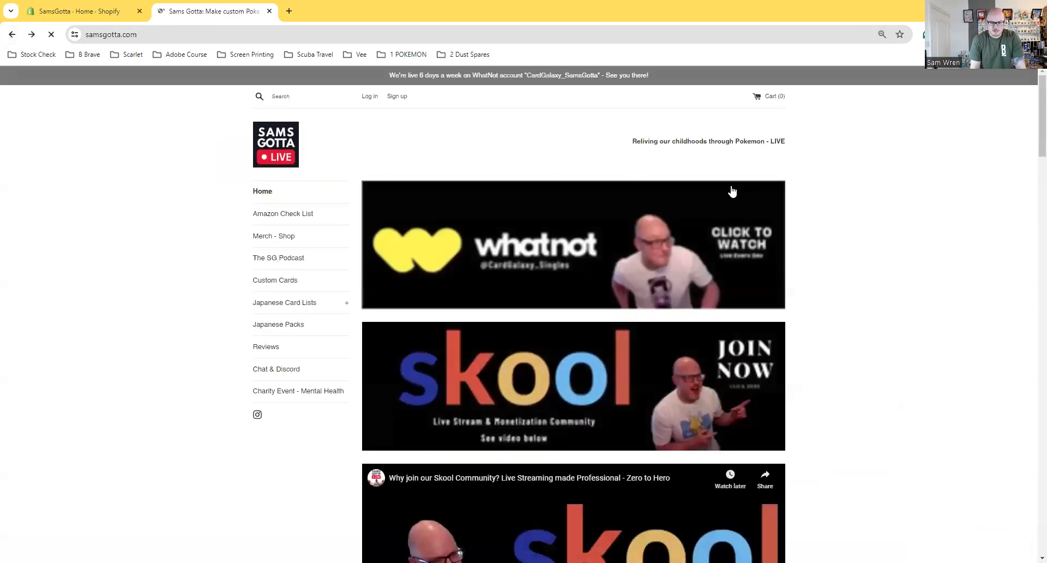
scroll(803, 368, "down", 2)
scroll(803, 368, "down", 4)
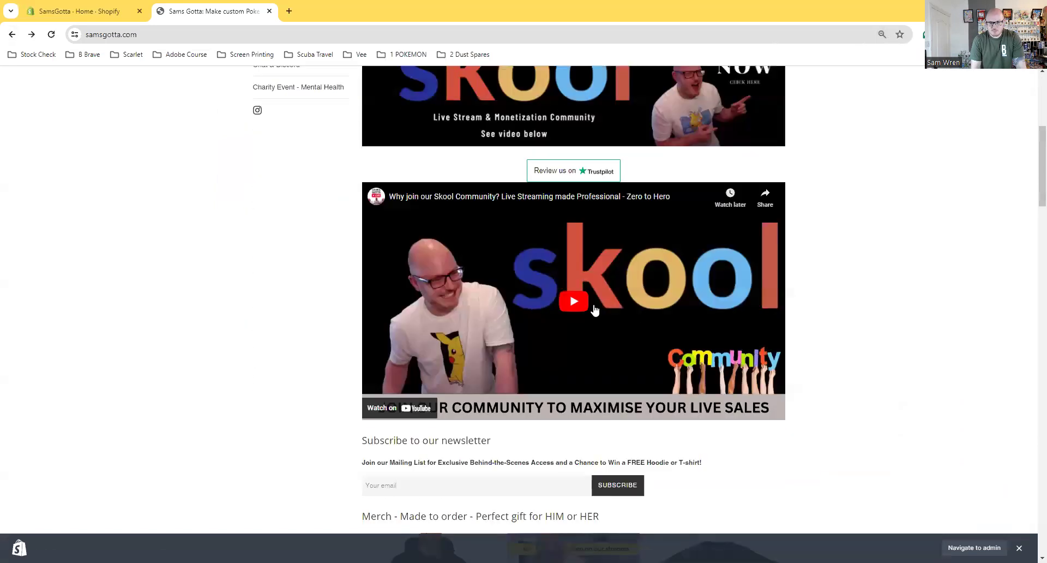
left_click(570, 289)
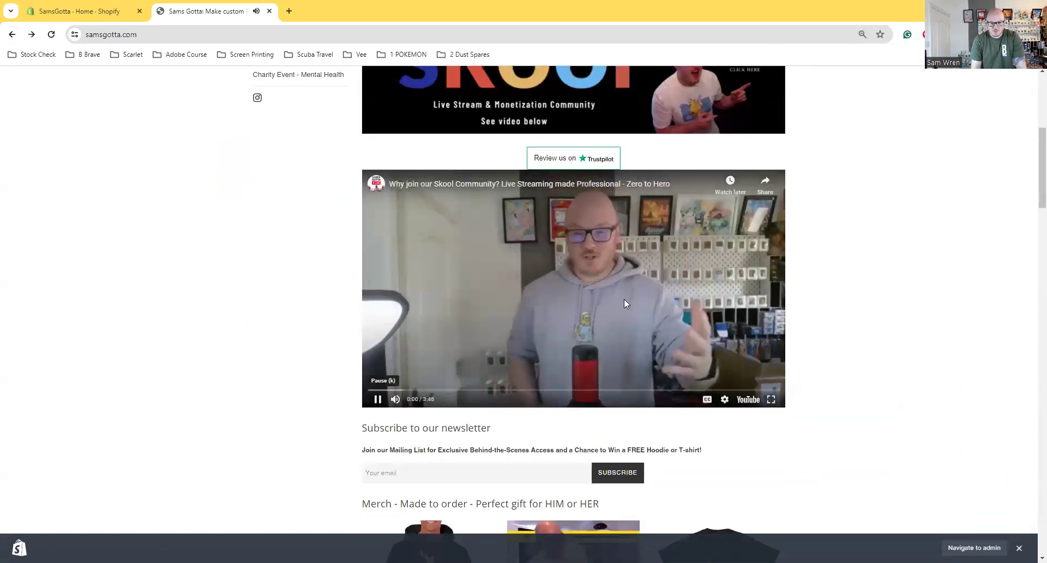
left_click(624, 303)
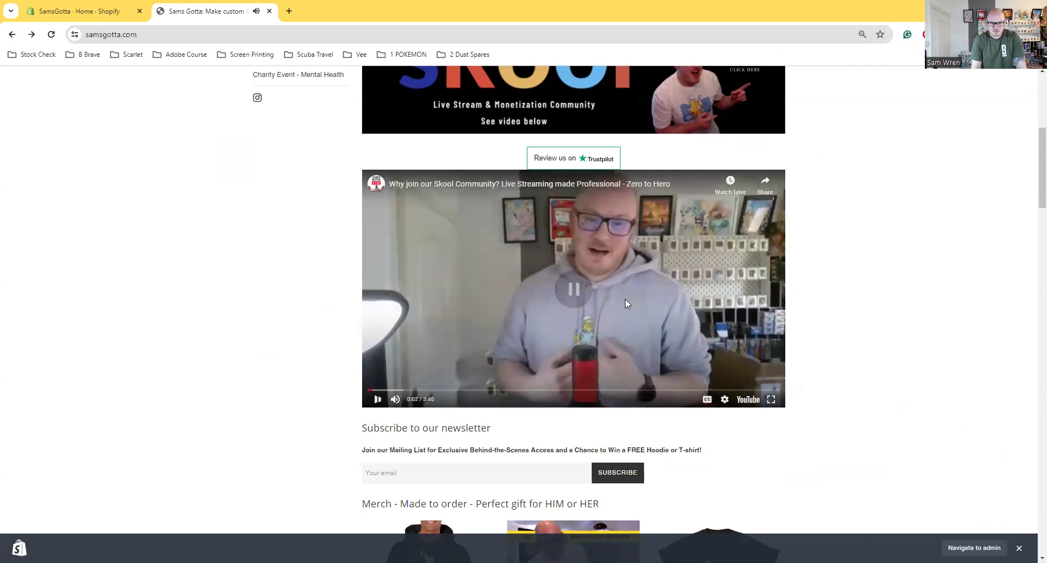
- Look through the made-to-order merch hoodies and tees on the home page
scroll(722, 293, "down", 5)
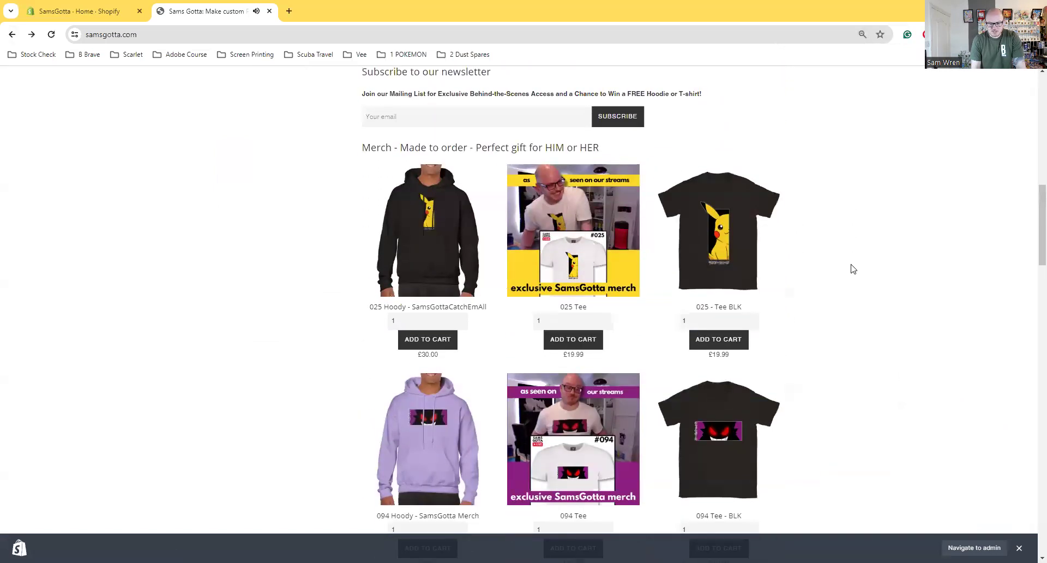
scroll(440, 314, "down", 3)
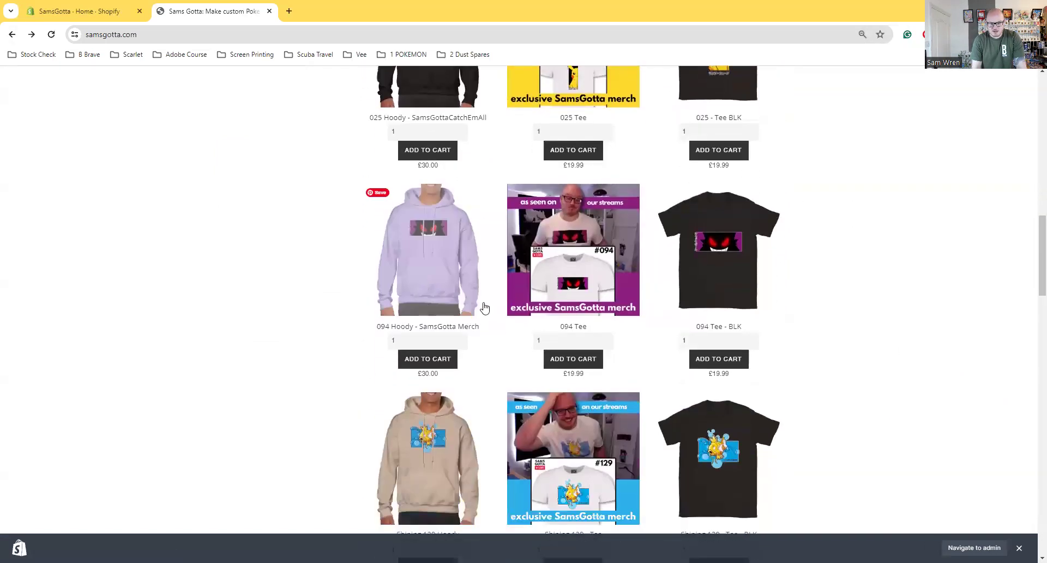
scroll(780, 376, "down", 5)
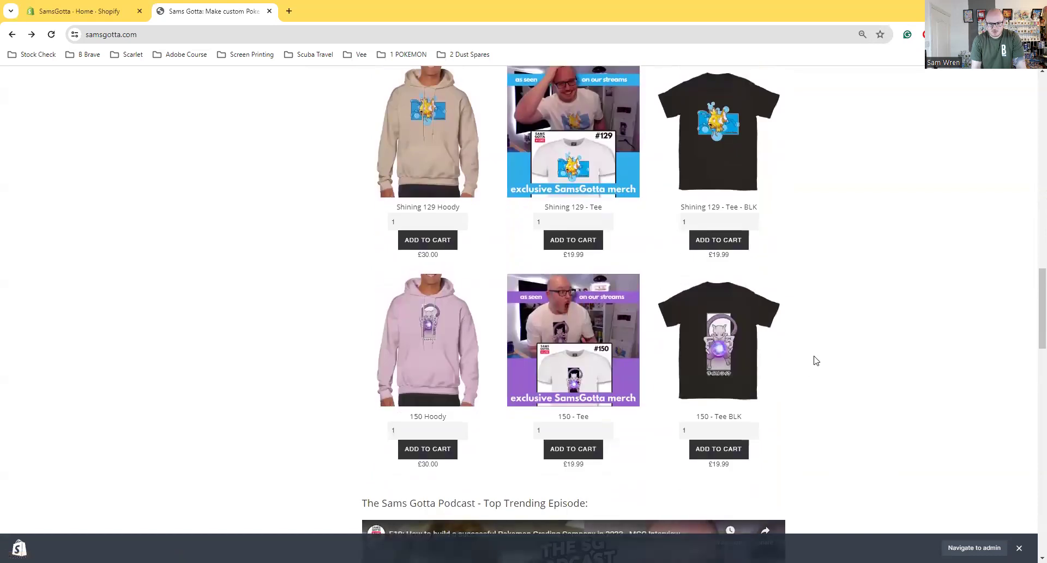
scroll(812, 358, "up", 5)
scroll(714, 318, "up", 3)
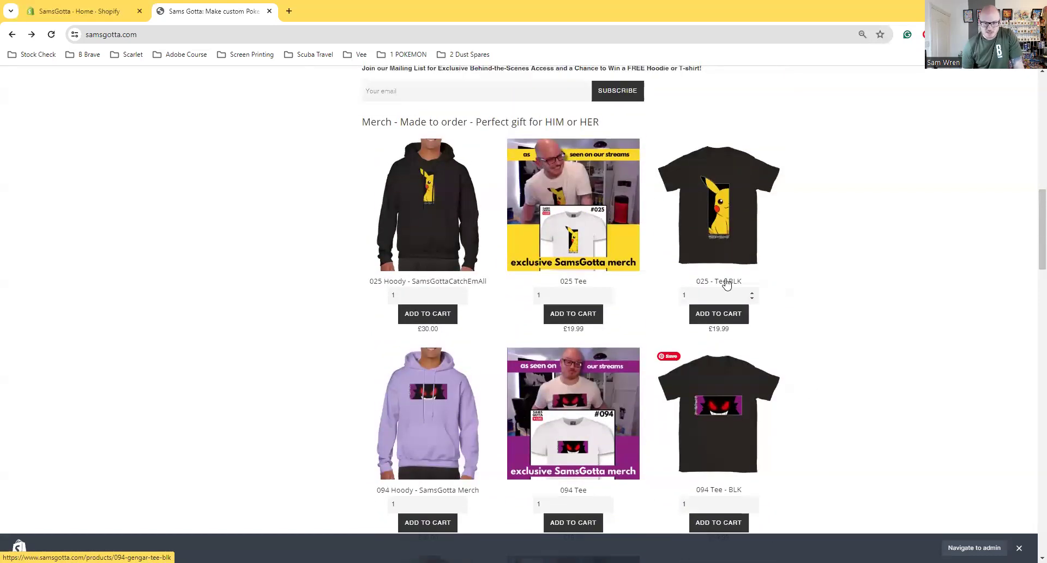
scroll(780, 254, "up", 1)
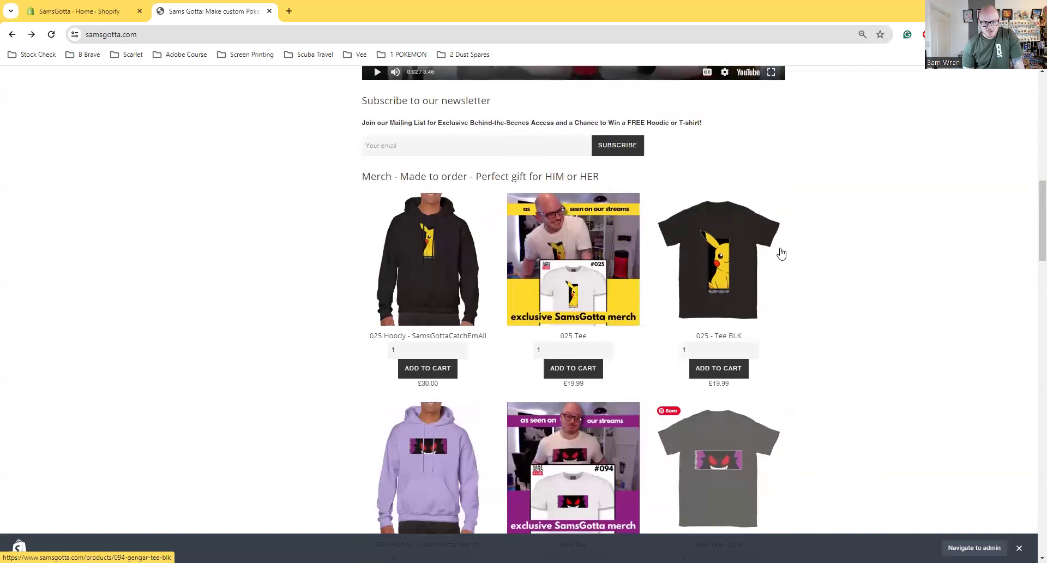
scroll(699, 182, "up", 7)
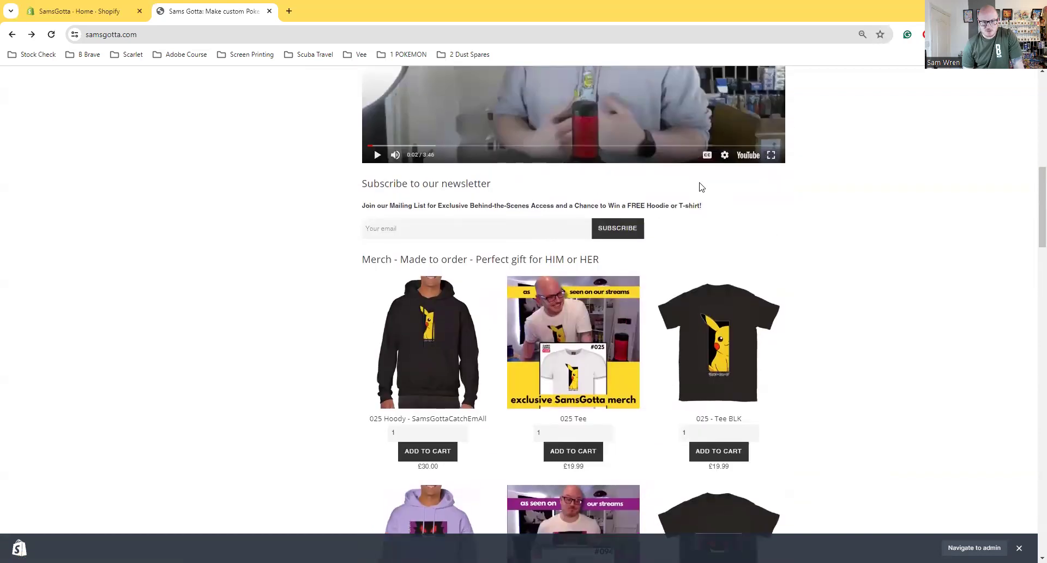
- Examine the rest of the home page, from the podcast episode through the social media banners to the Trustpilot and Create sections
scroll(672, 214, "down", 1)
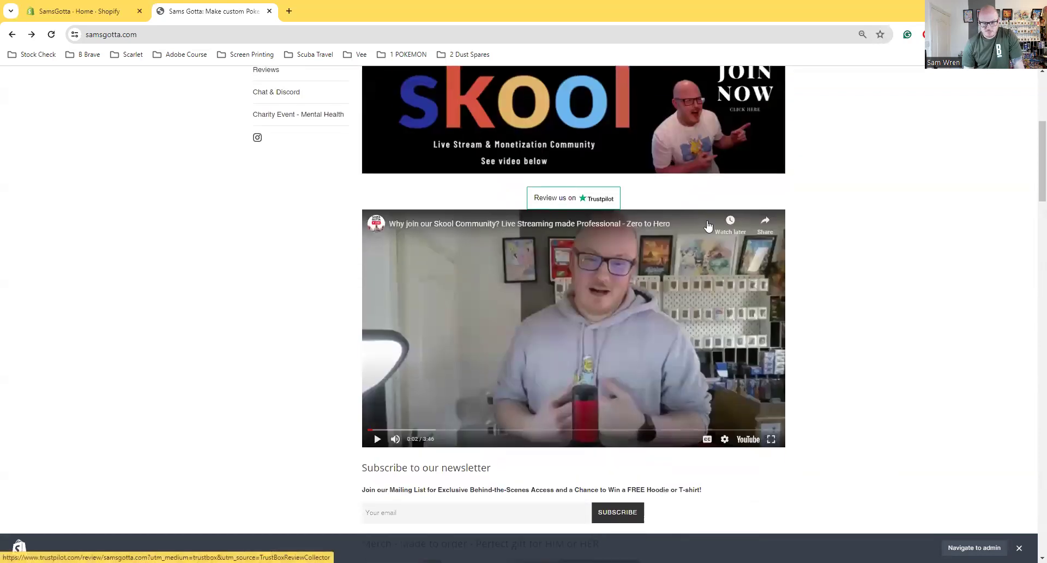
scroll(762, 239, "down", 10)
scroll(762, 239, "down", 1)
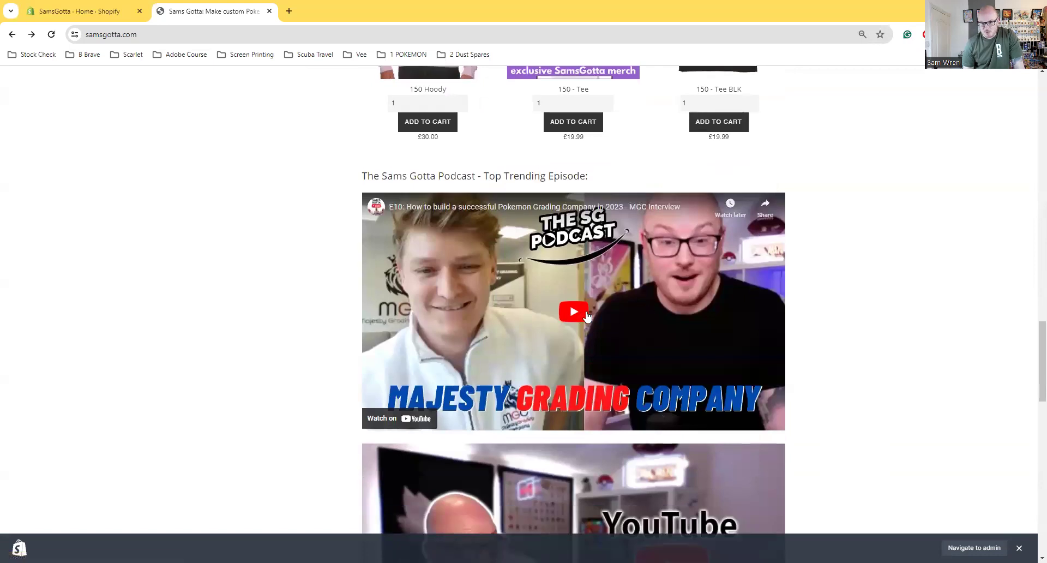
scroll(799, 327, "down", 4)
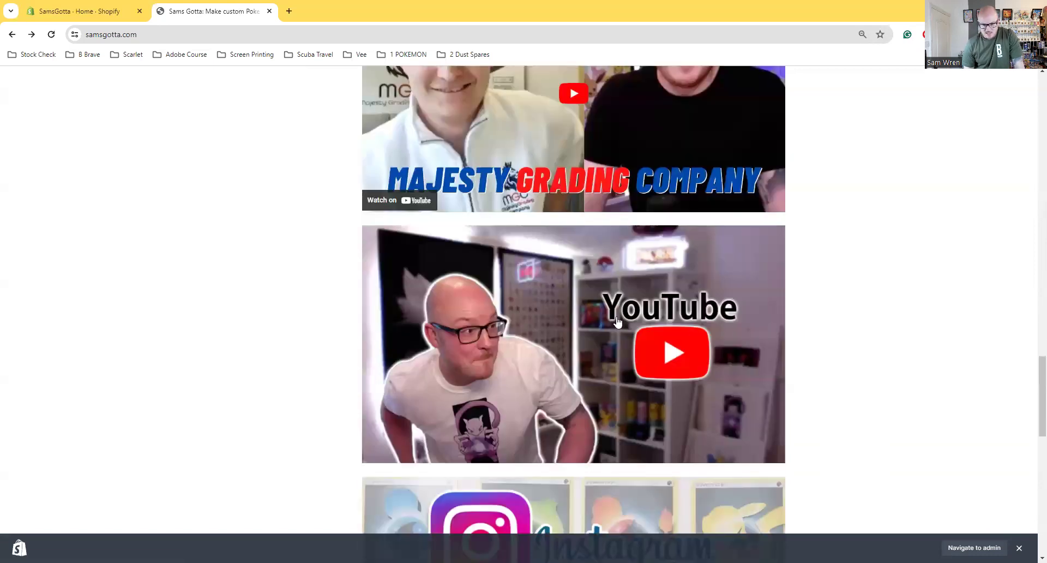
scroll(733, 311, "down", 2)
scroll(732, 311, "down", 3)
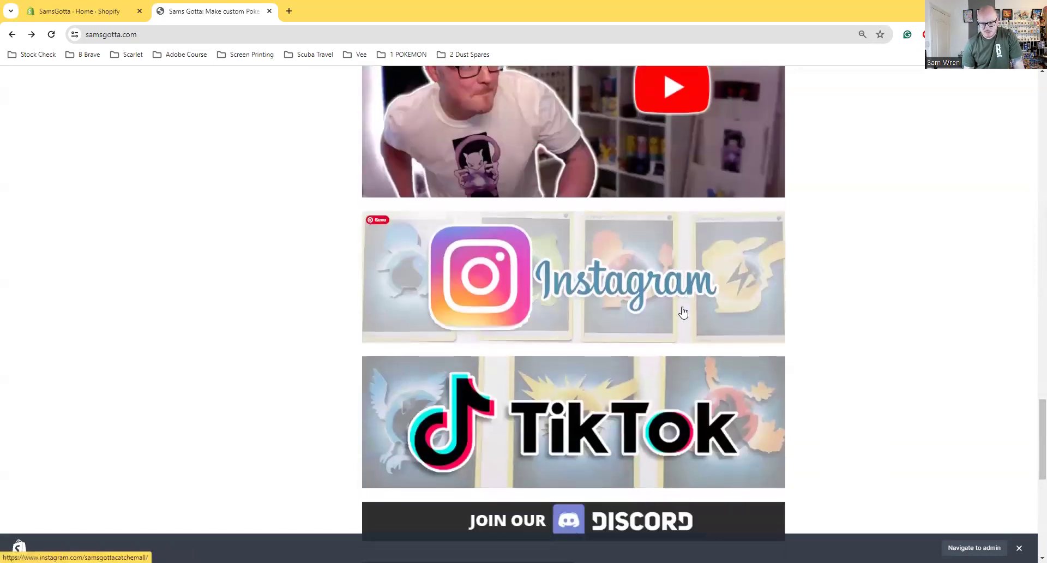
scroll(743, 304, "down", 5)
scroll(515, 339, "down", 3)
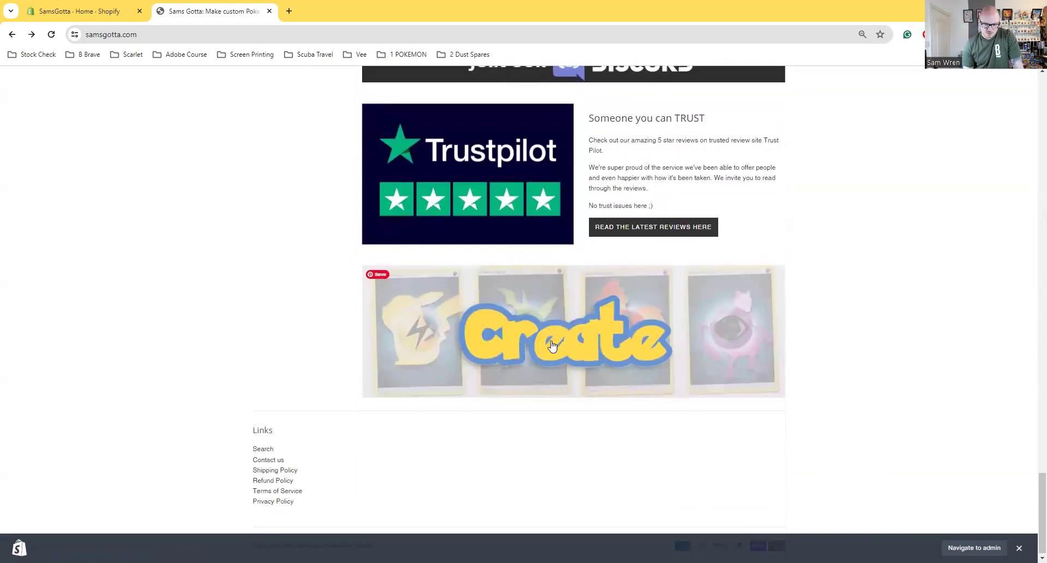
- Open the Create page from the home page banner and look through its custom card information
left_click(628, 333)
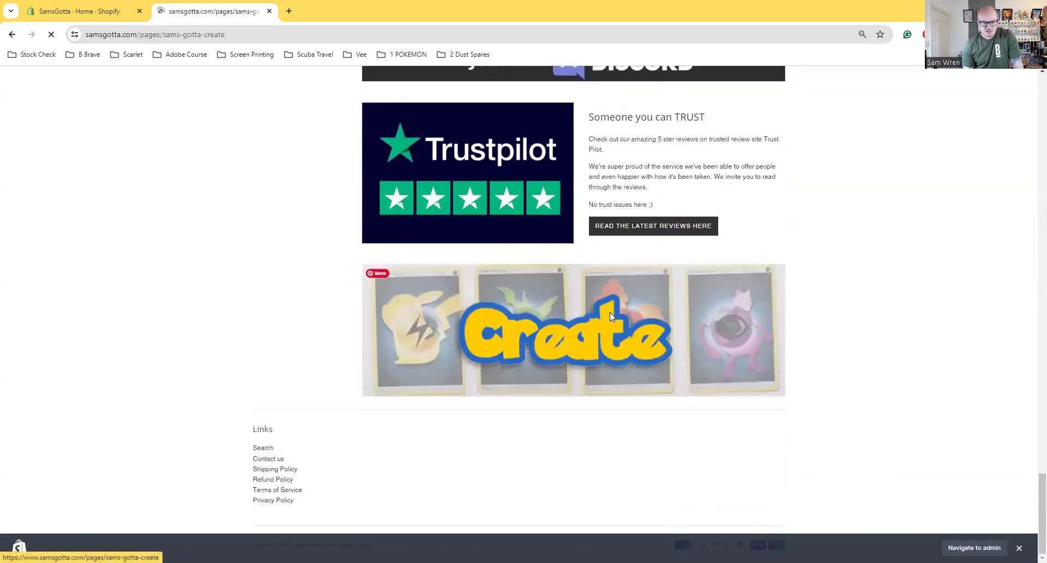
scroll(556, 322, "down", 1)
scroll(498, 326, "down", 1)
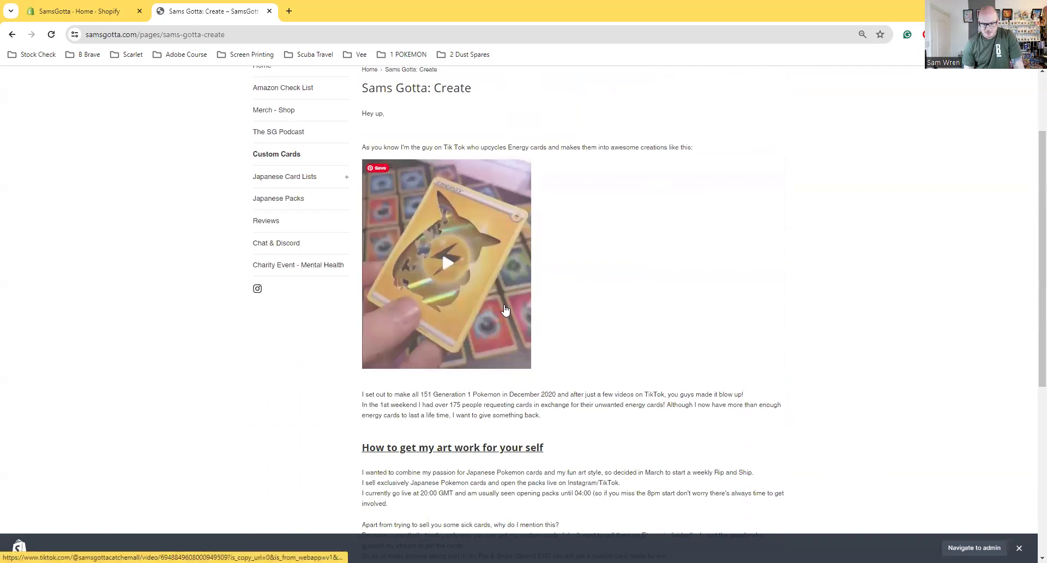
scroll(632, 300, "down", 4)
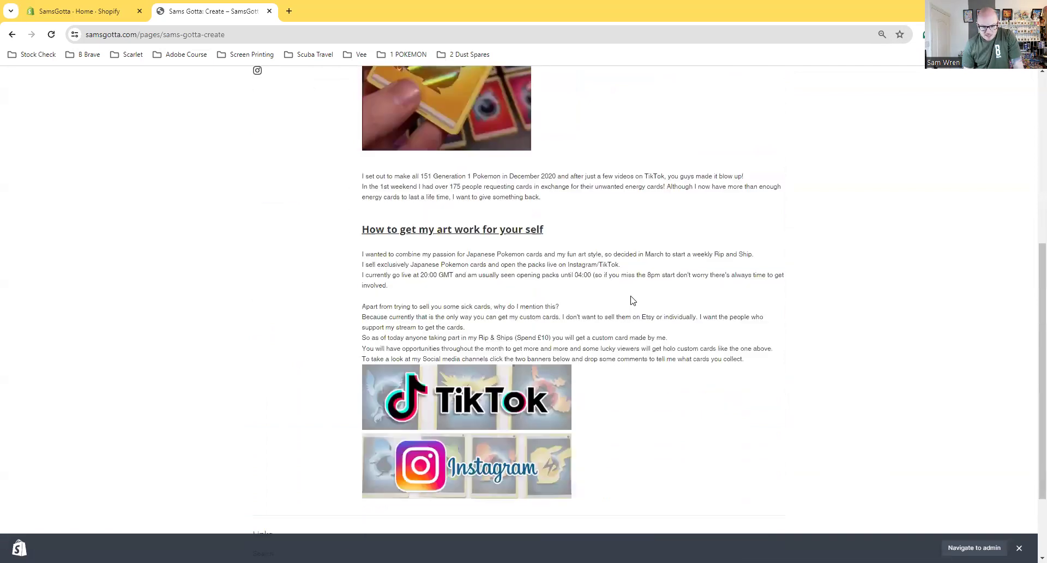
scroll(632, 301, "up", 6)
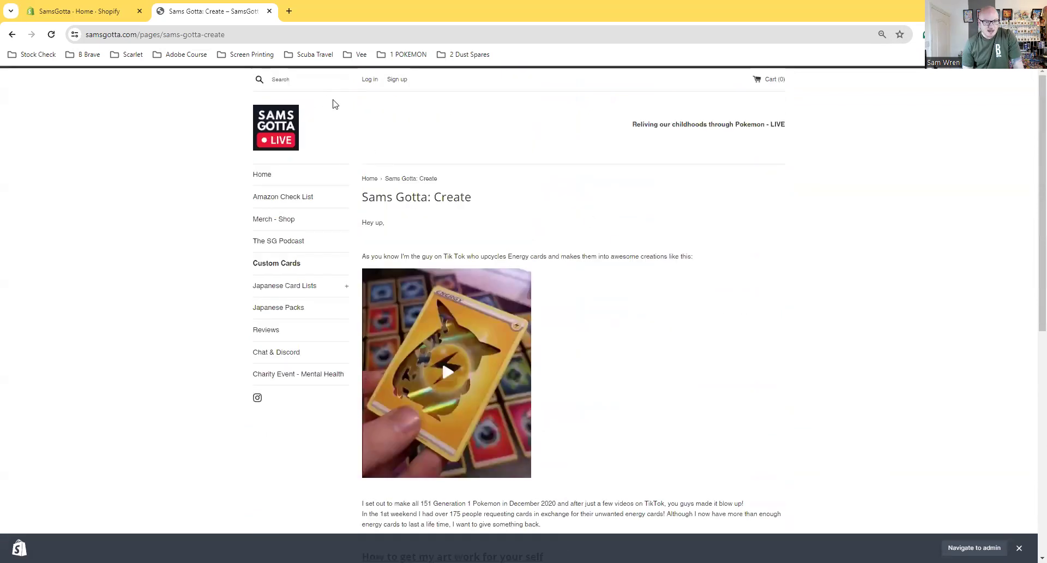
- Return to the store's home page and look over its banners and video again
left_click(277, 179)
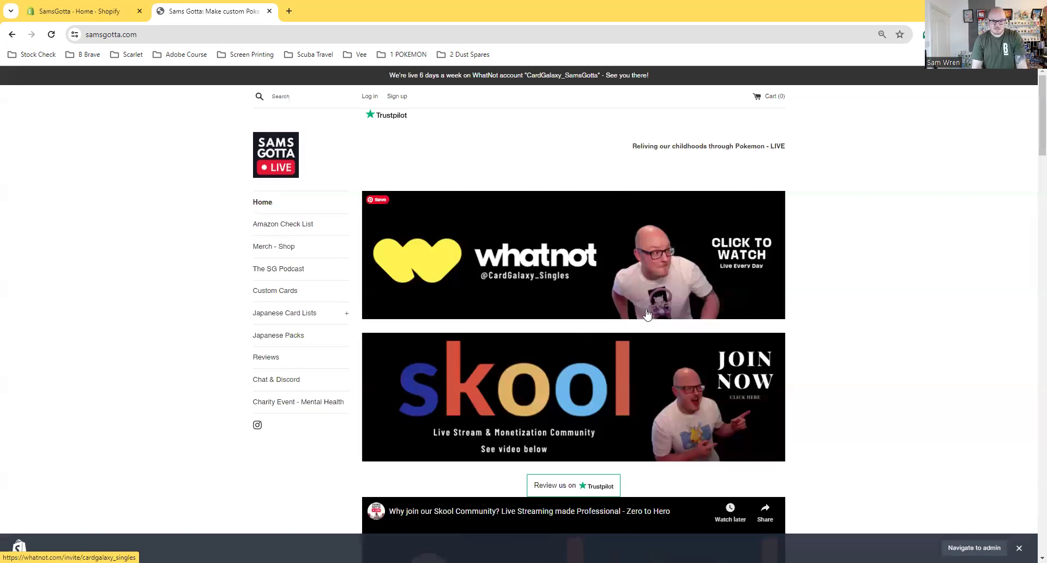
scroll(600, 311, "down", 1)
scroll(595, 311, "down", 5)
scroll(614, 320, "up", 6)
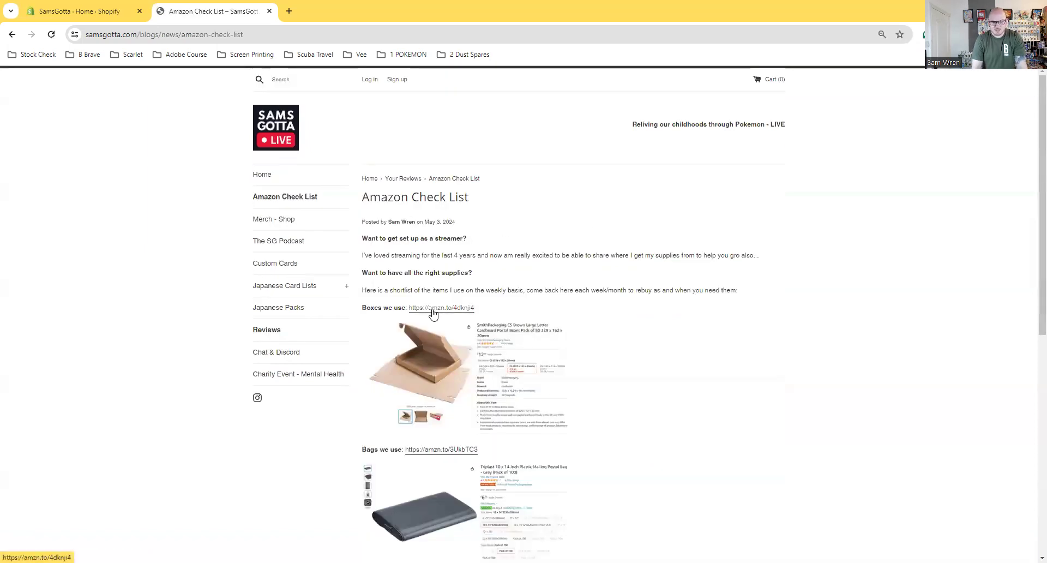
- Look through the streaming supplies and product links on the Amazon Check List page
scroll(506, 348, "down", 5)
scroll(506, 348, "down", 3)
scroll(499, 334, "up", 10)
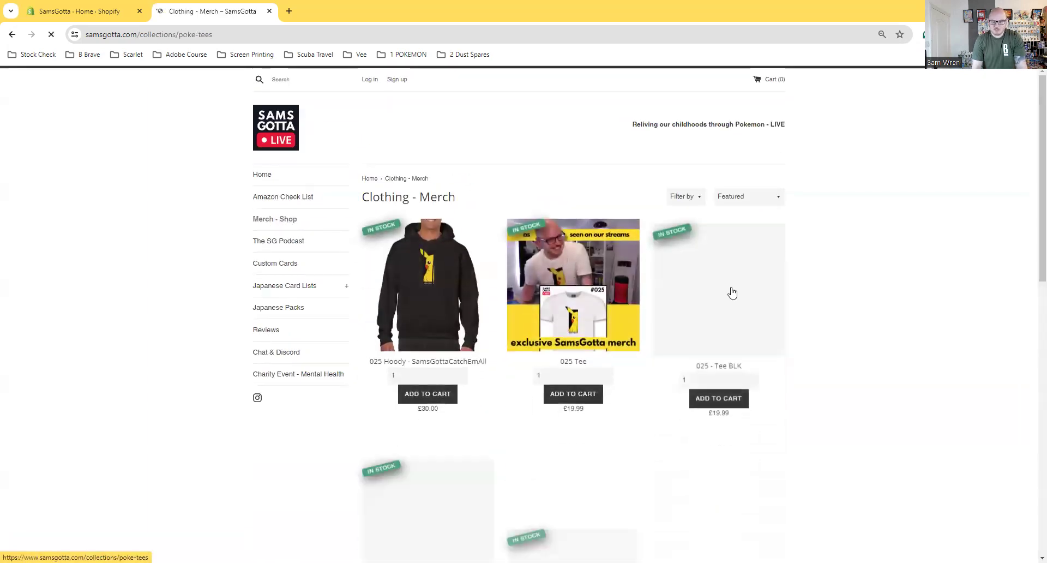
- Browse the full range of hoodies and tees in the Clothing - Merch collection
scroll(927, 309, "down", 2)
scroll(926, 309, "down", 10)
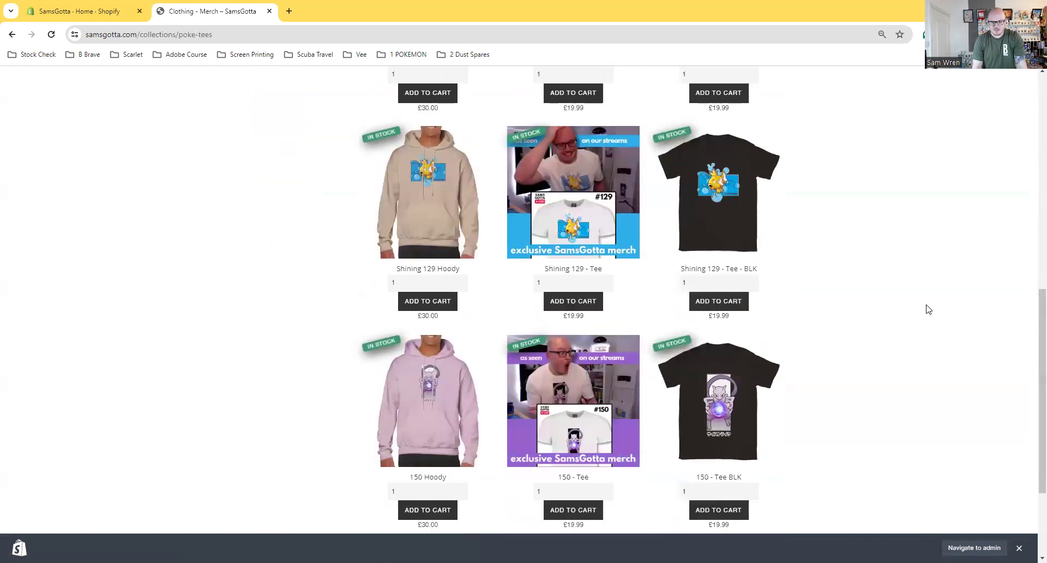
scroll(927, 309, "up", 12)
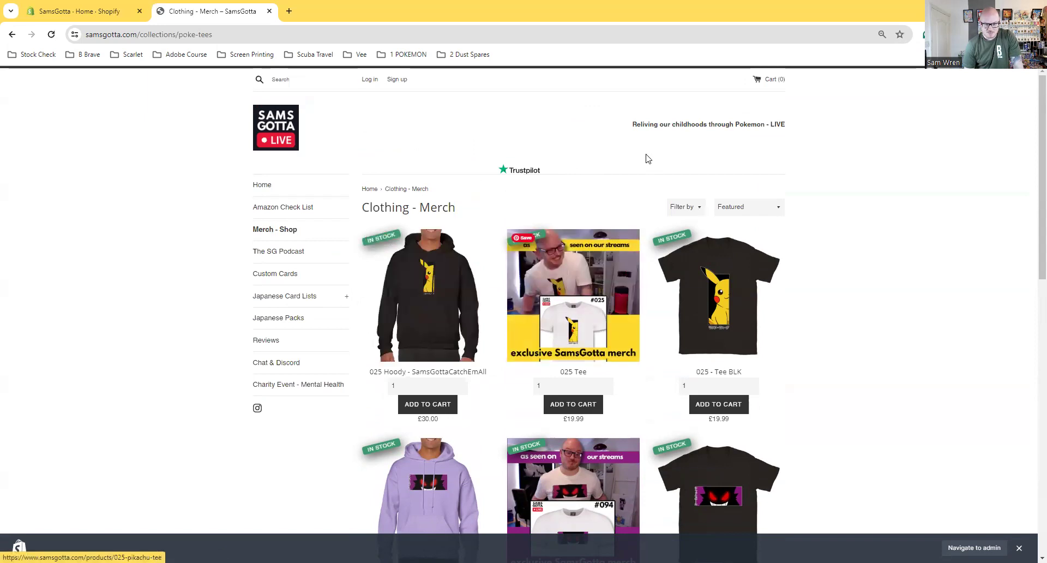
scroll(894, 303, "down", 10)
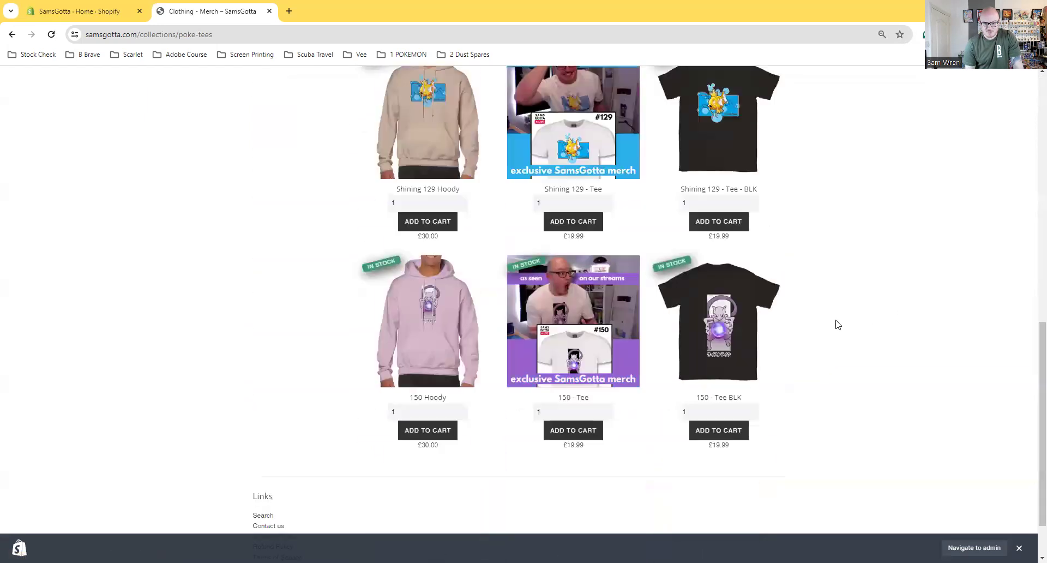
scroll(836, 324, "up", 10)
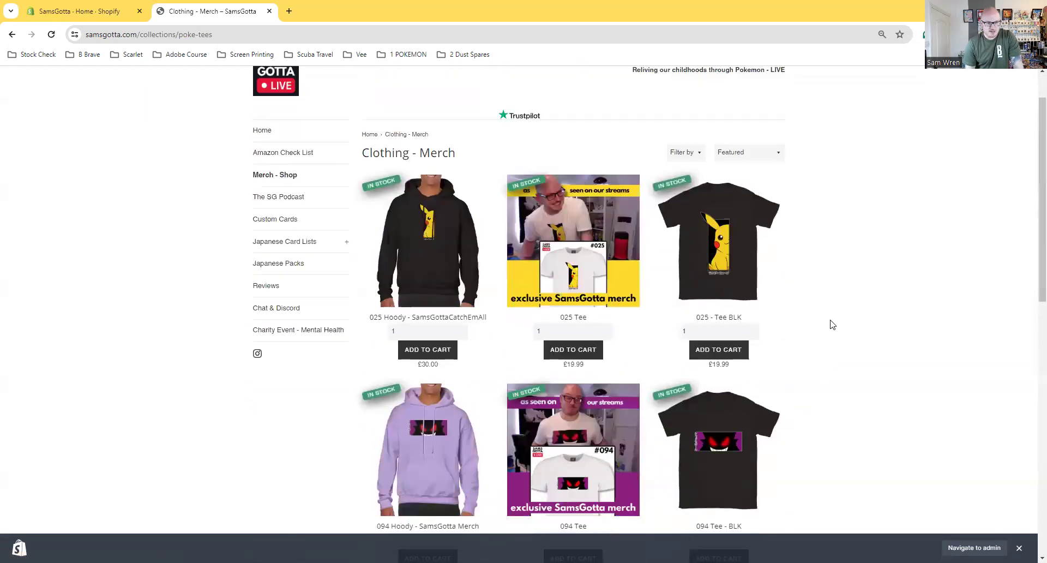
- Open the Japanese Packs collection and look through the products on its first page
left_click(280, 242)
left_click(275, 296)
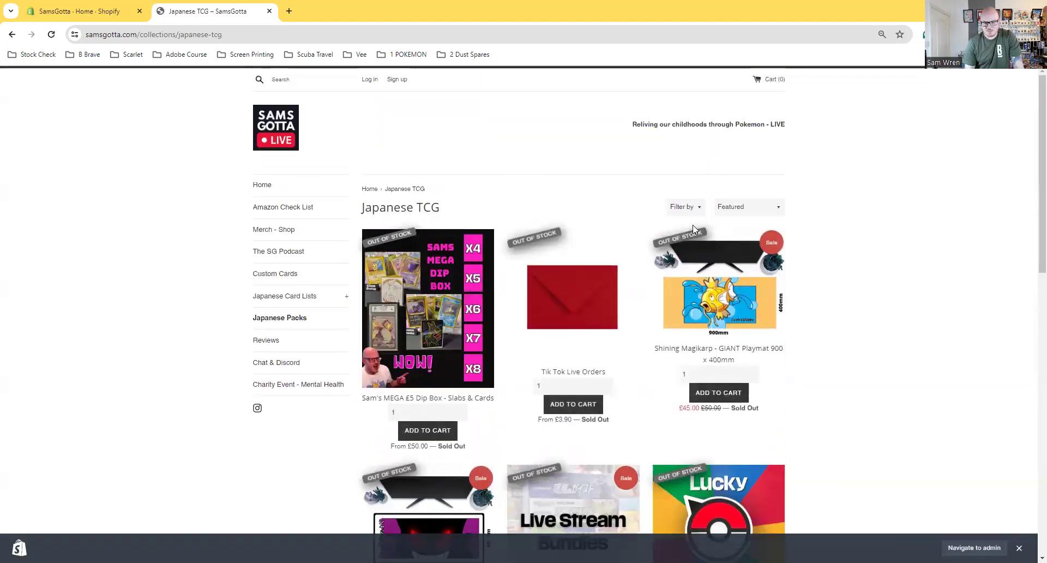
scroll(842, 282, "down", 8)
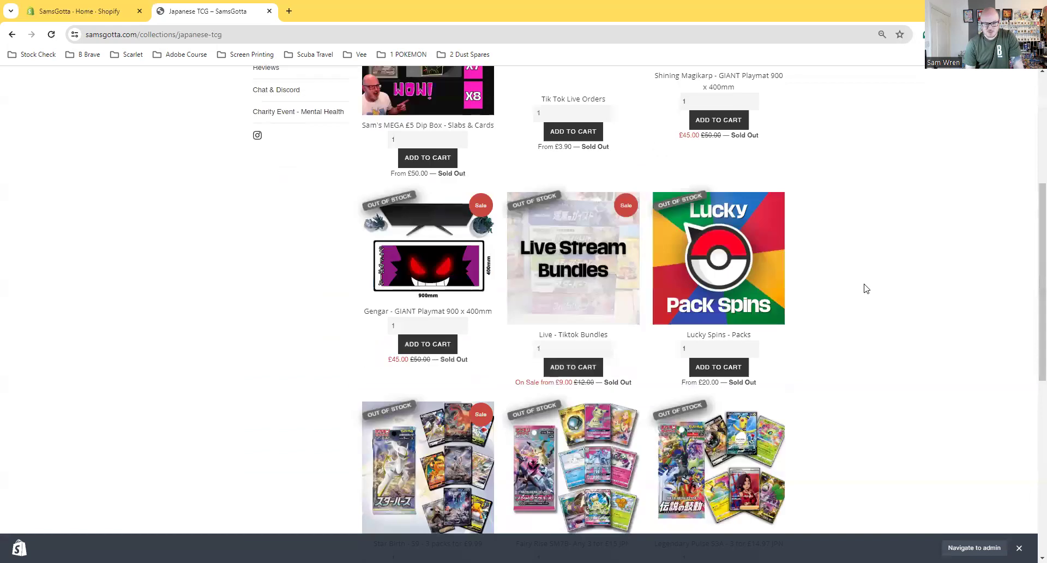
scroll(866, 289, "down", 2)
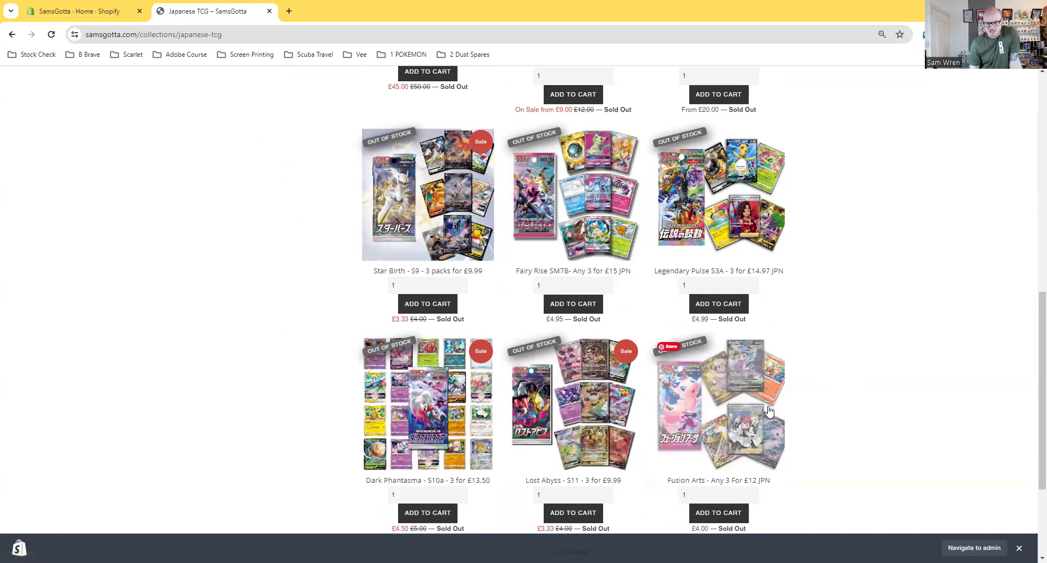
scroll(849, 418, "down", 3)
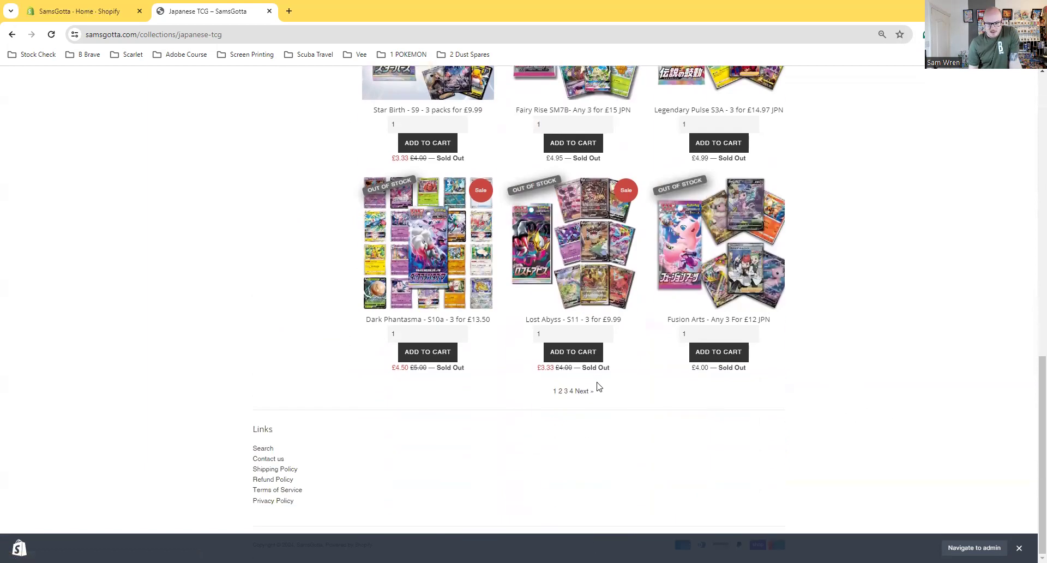
- Go to page 4 of the Japanese TCG collection and look through its card packs
left_click(571, 391)
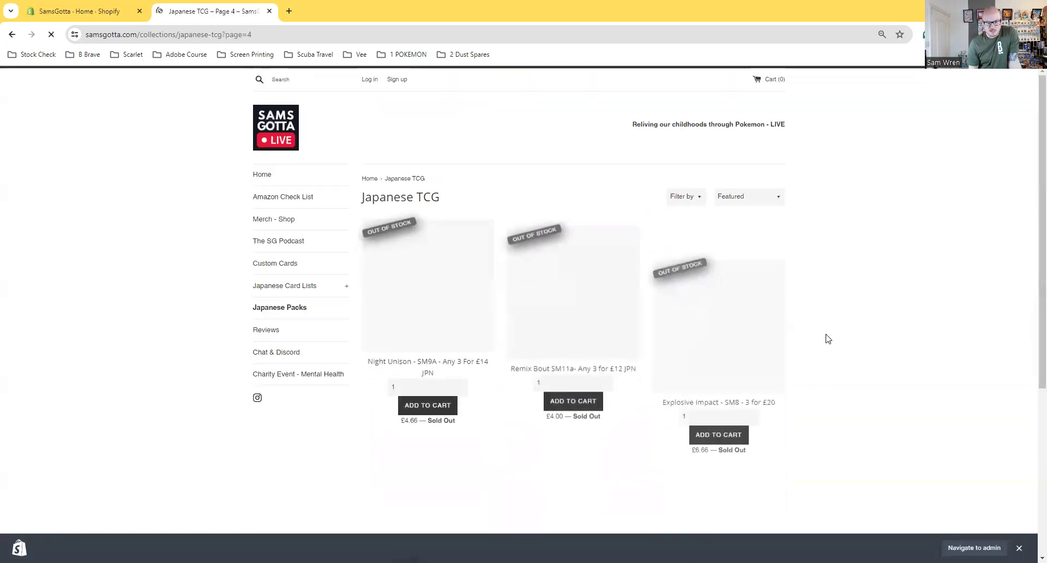
scroll(917, 339, "down", 3)
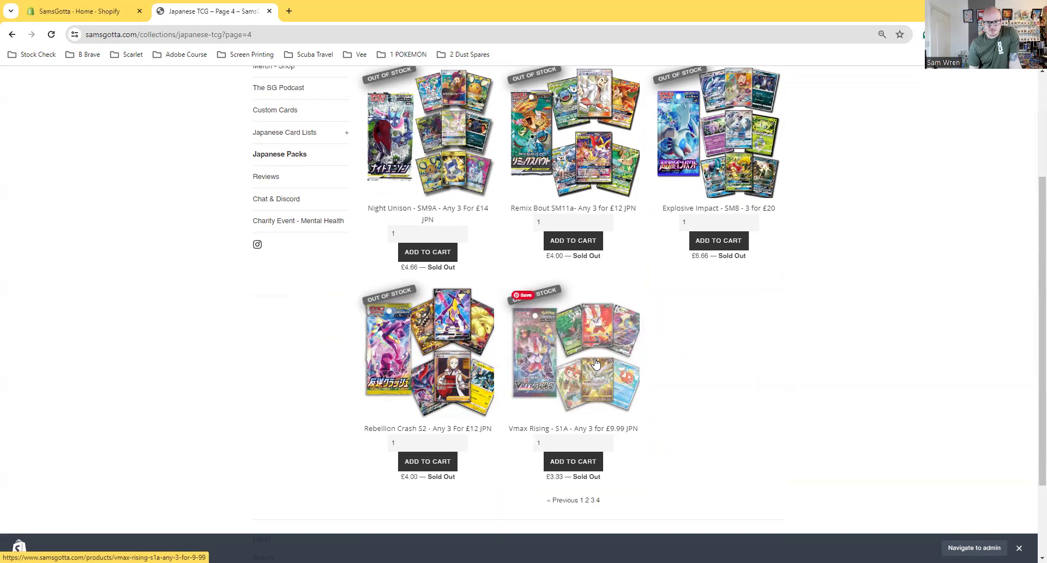
scroll(755, 378, "up", 3)
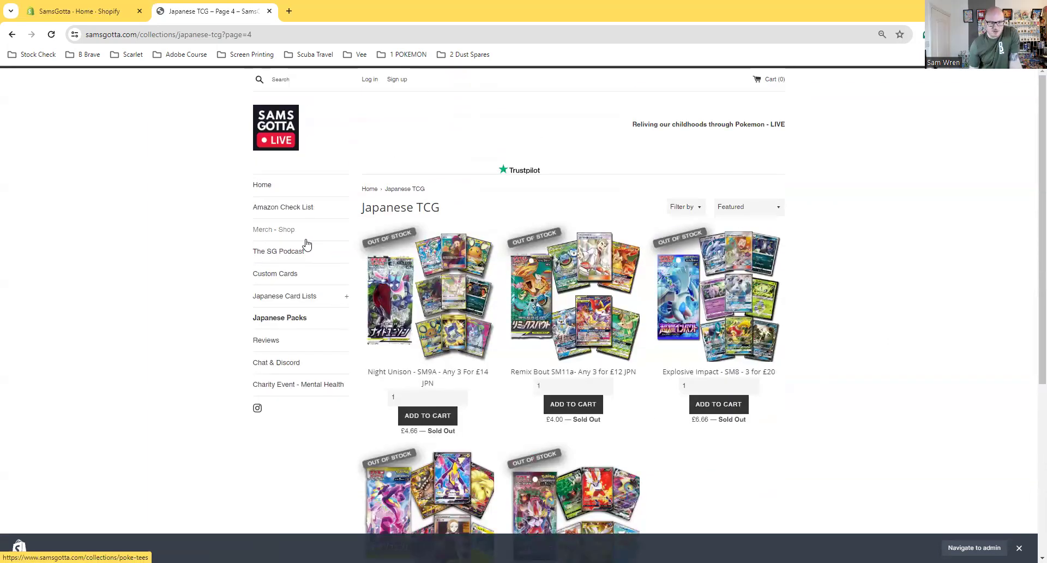
- Return to the storefront's home page and switch to the Shopify admin home
left_click(289, 139)
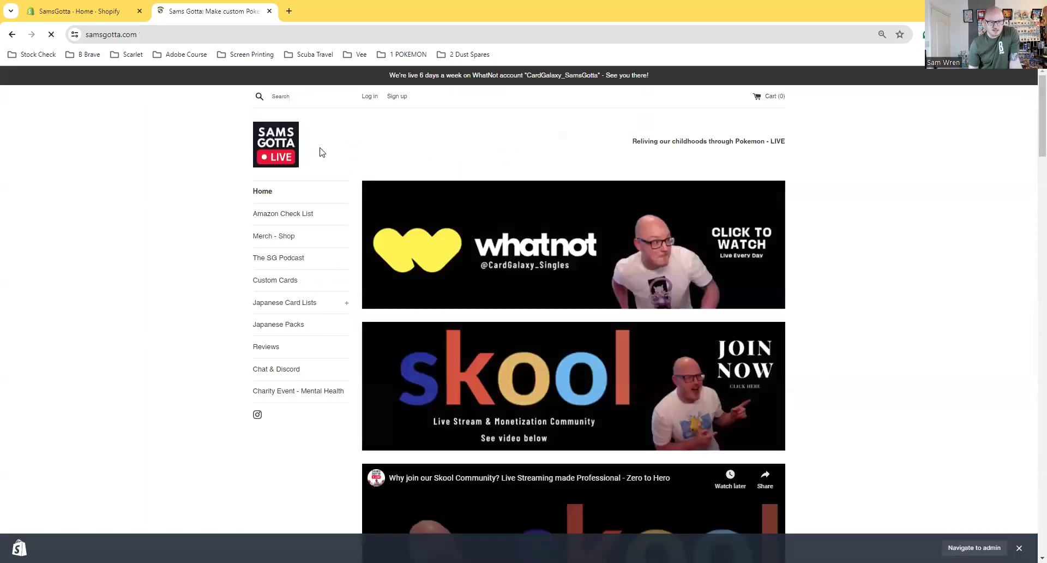
left_click(89, 10)
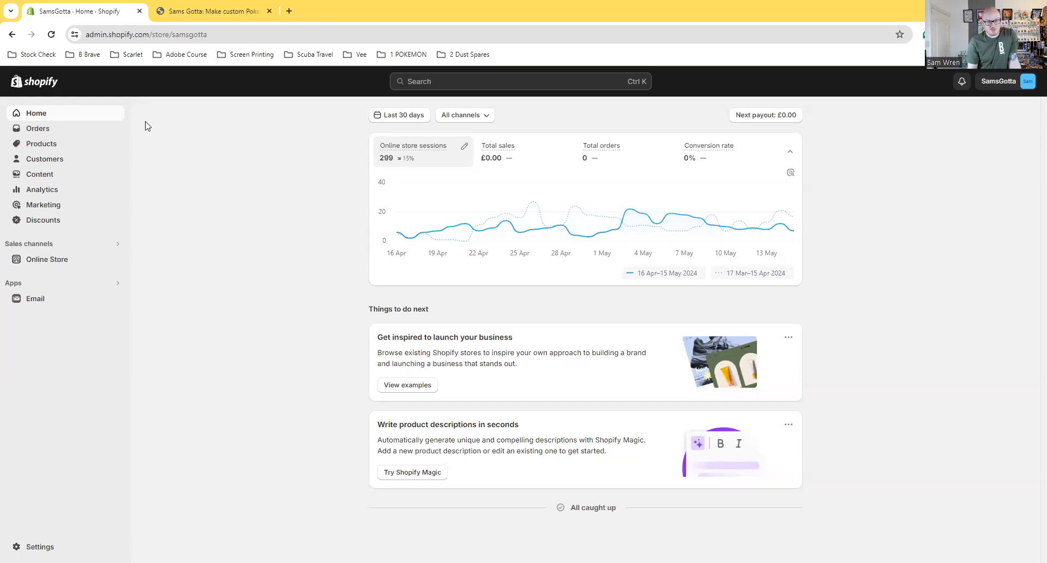
- Review the storefront home page's banners and merch products once more, returning to the Shopify admin home
left_click(214, 11)
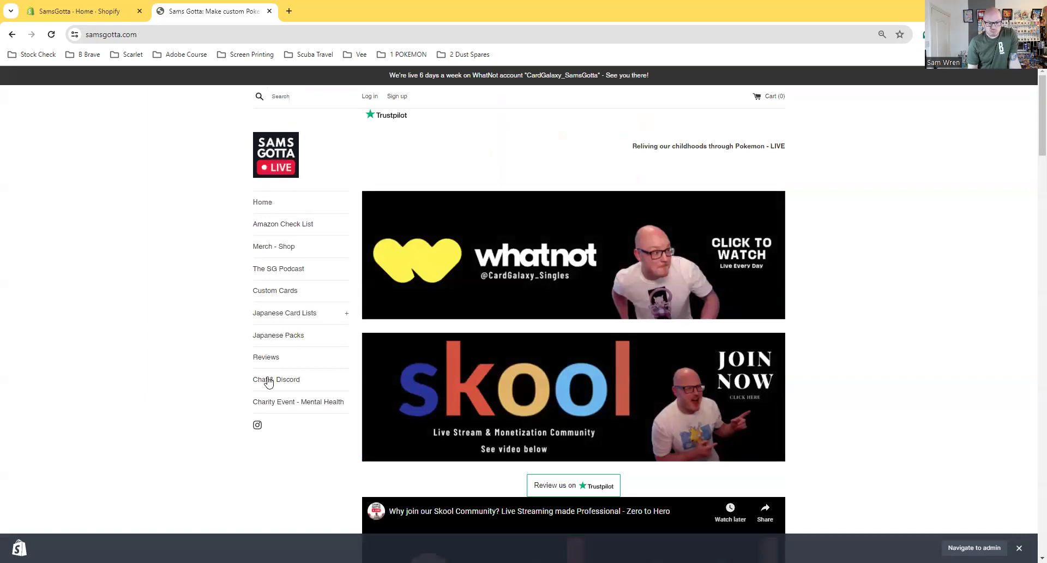
scroll(758, 262, "down", 12)
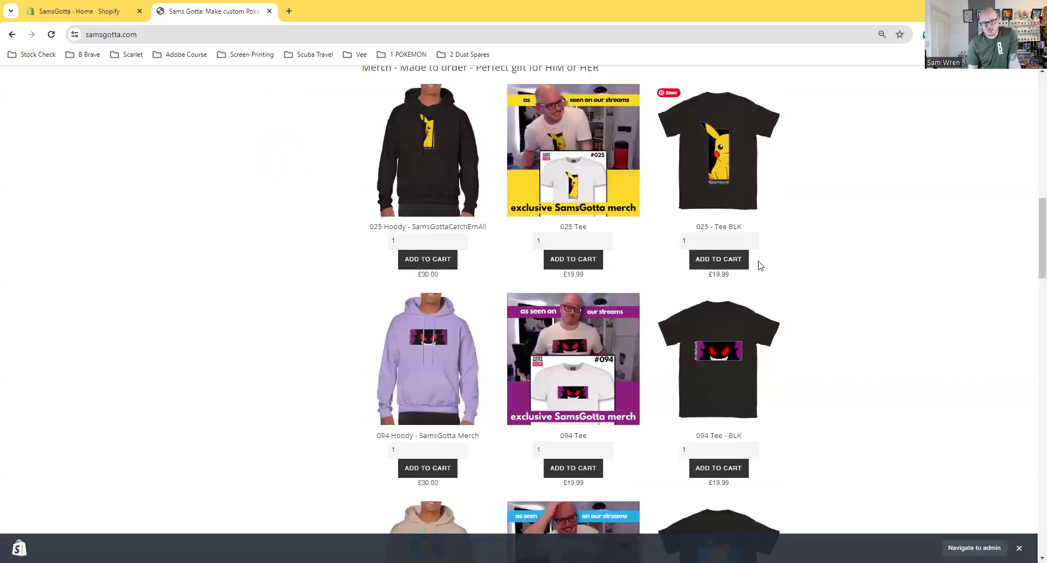
scroll(757, 262, "up", 12)
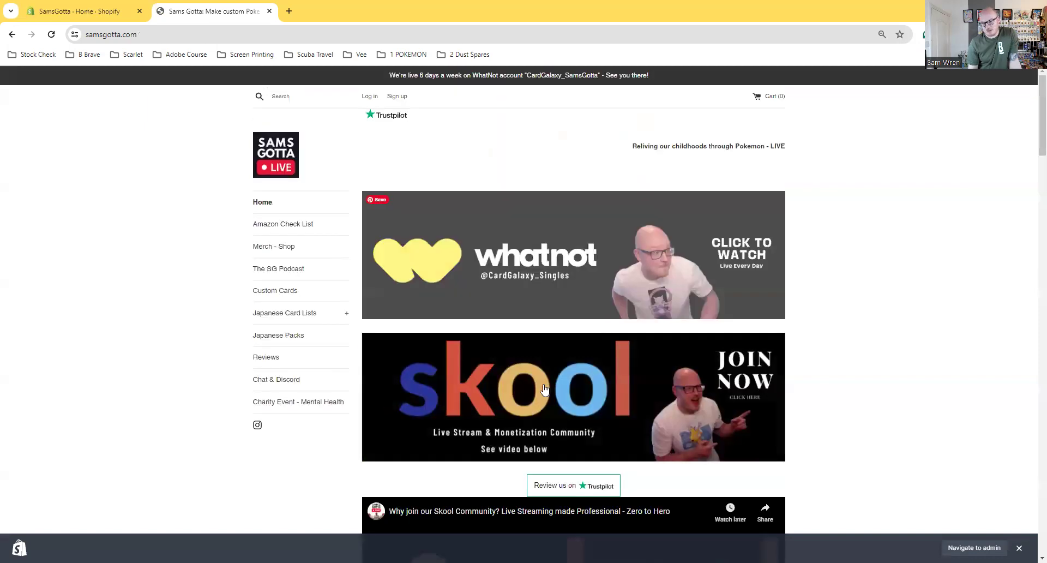
left_click(73, 6)
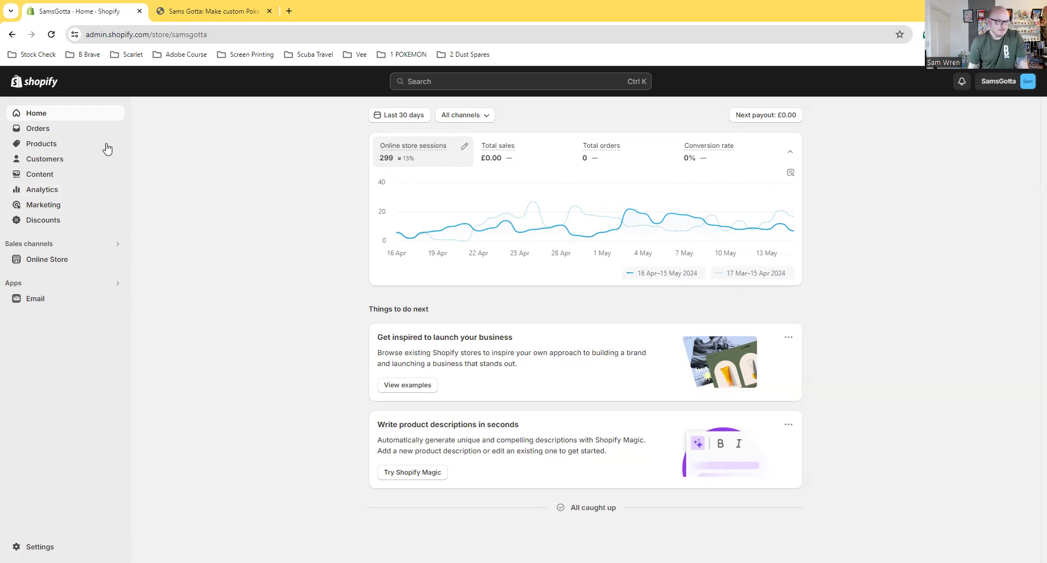
- Open the Online Store themes page and look over the current theme and the theme library
left_click(55, 266)
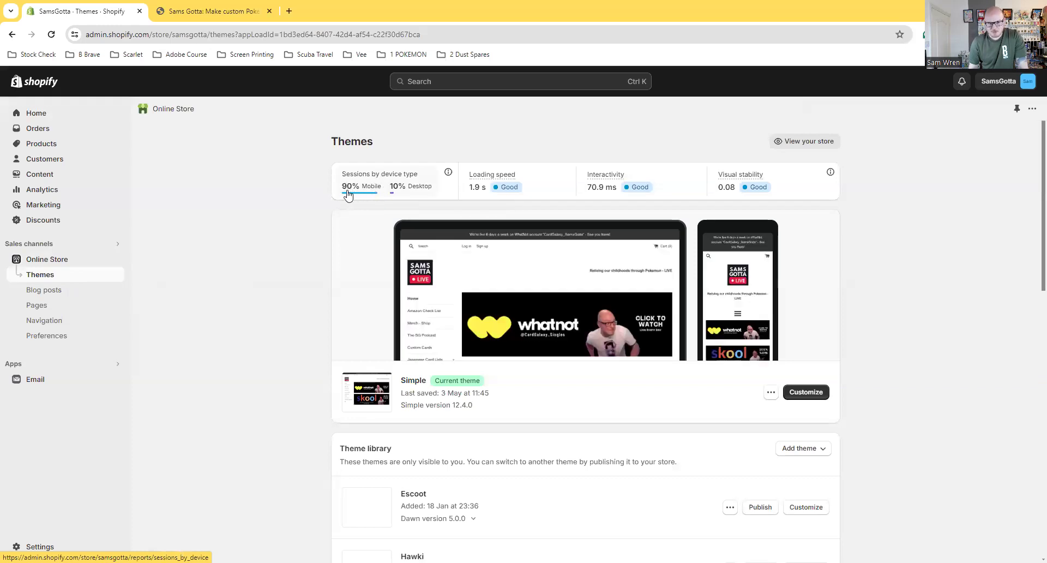
scroll(392, 193, "down", 2)
scroll(408, 192, "up", 2)
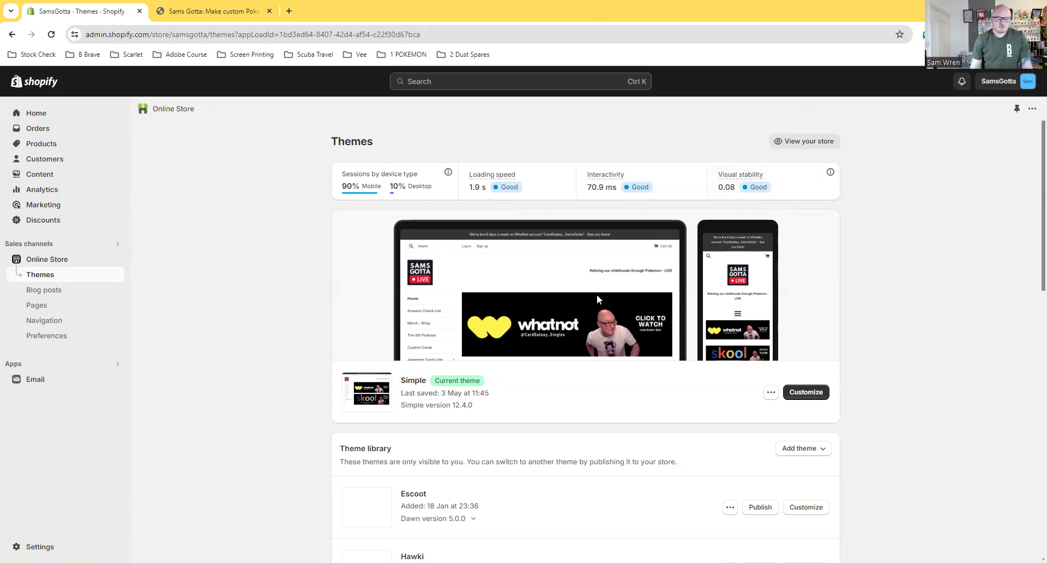
scroll(563, 282, "down", 2)
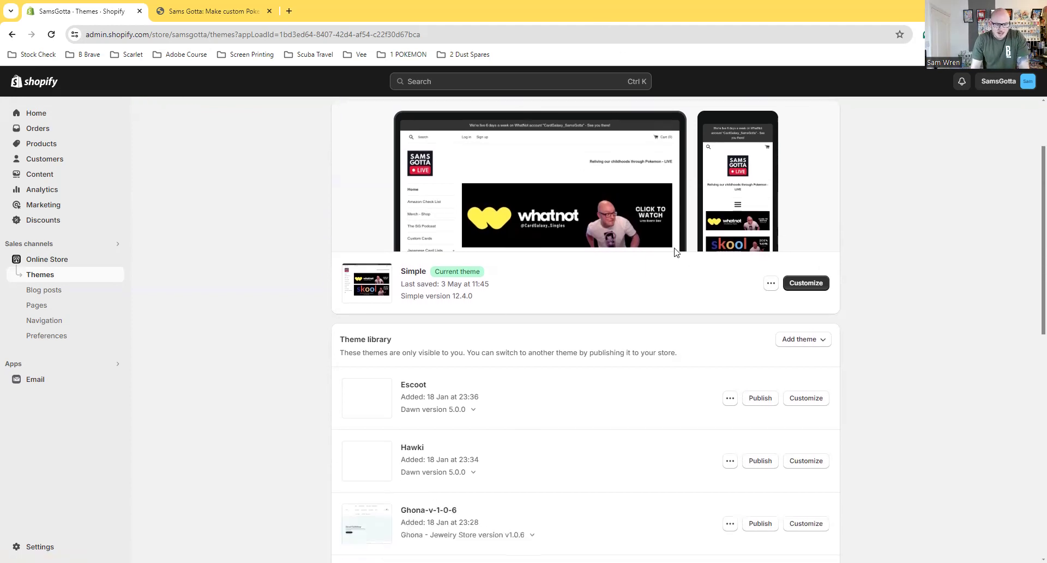
scroll(675, 252, "up", 1)
scroll(675, 252, "up", 2)
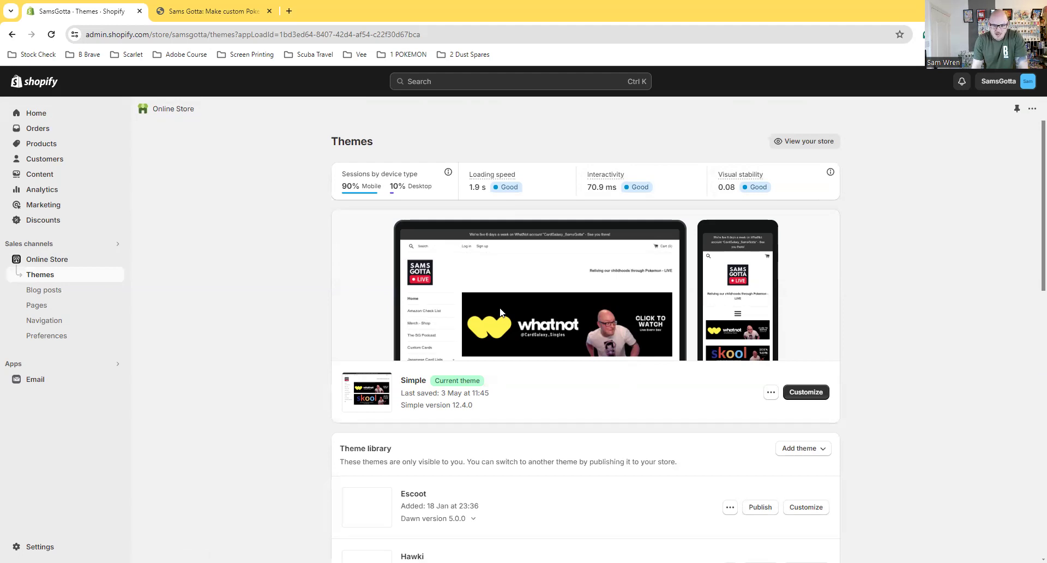
scroll(404, 349, "down", 2)
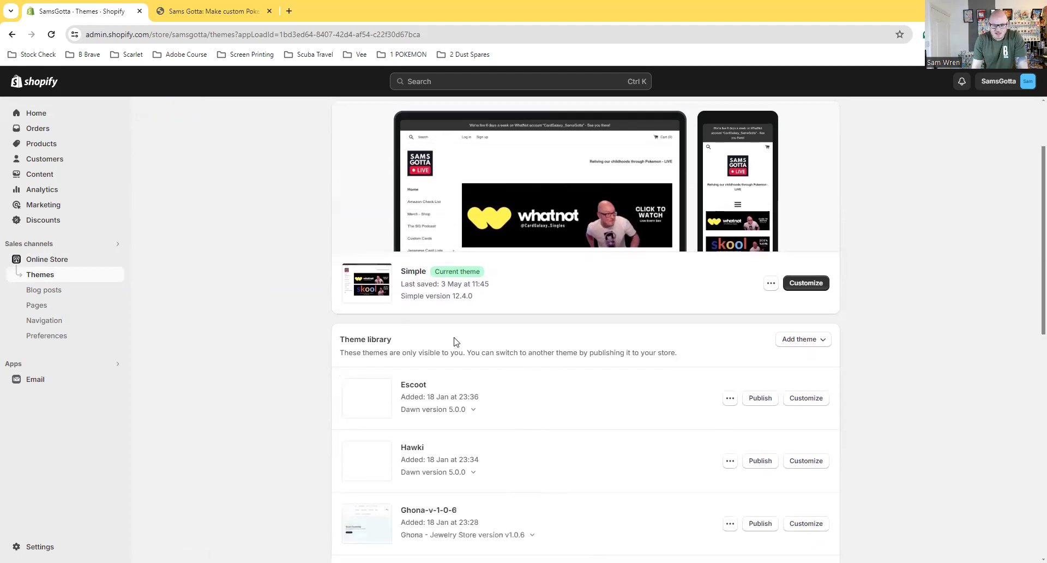
scroll(408, 360, "up", 2)
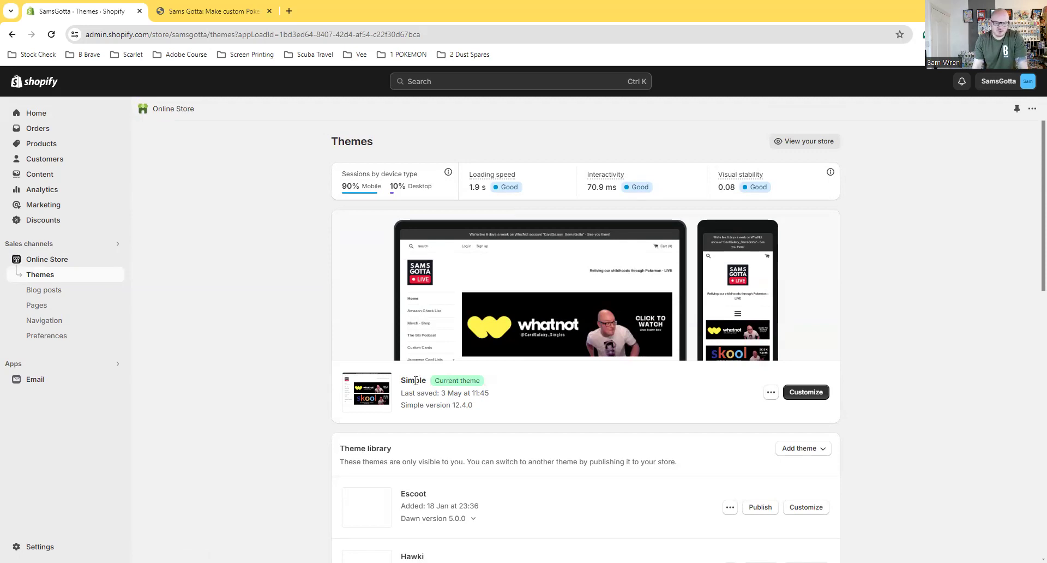
- Open the Simple theme for customization, look over the home page preview and select its header section
left_click(801, 394)
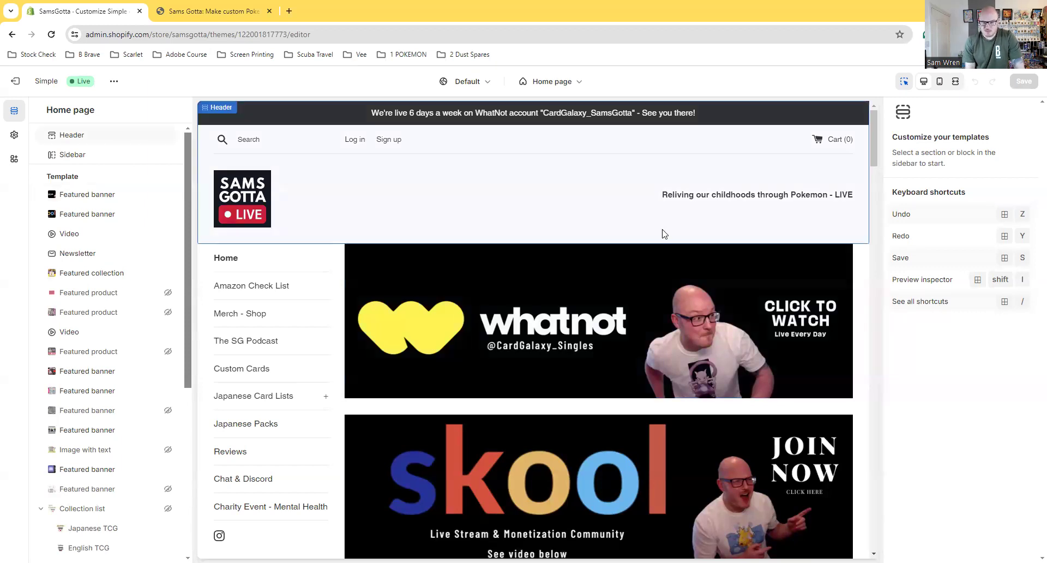
scroll(664, 235, "down", 8)
scroll(663, 235, "up", 8)
left_click(438, 119)
key("Return")
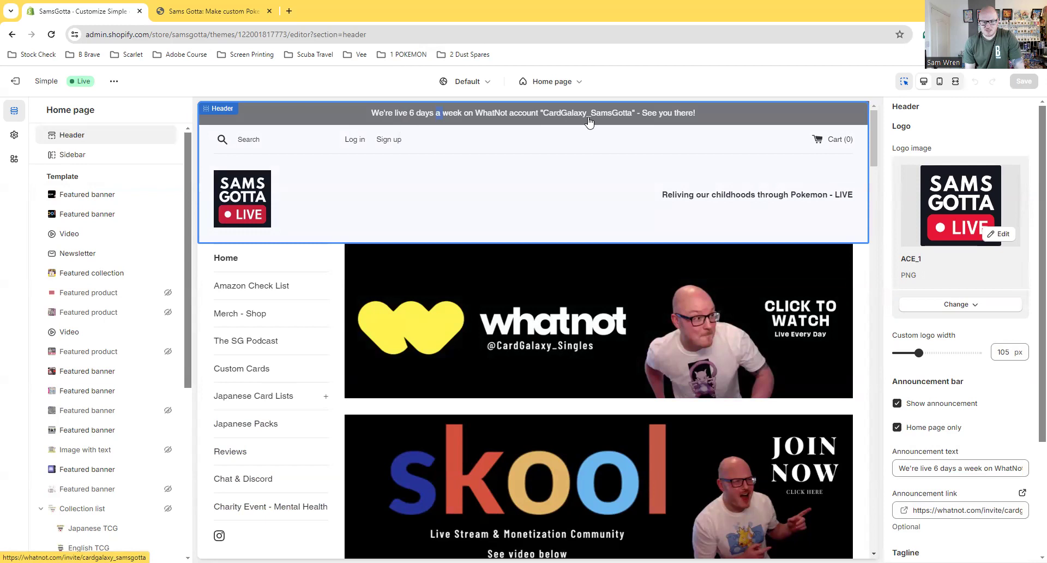
left_click(618, 166)
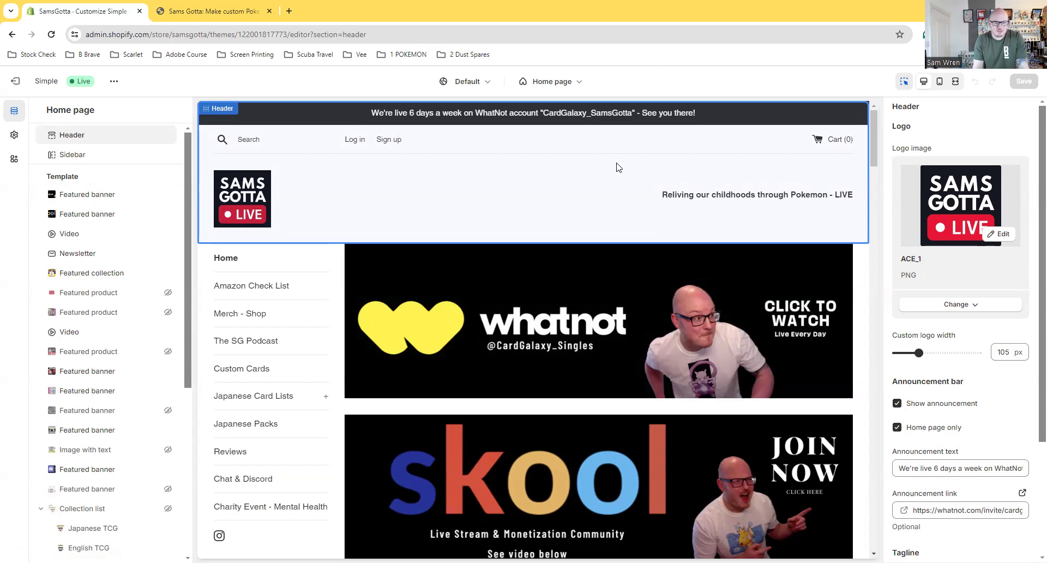
- Test the announcement bar's link in a new window and close the Whatnot page it opens
left_click(611, 118)
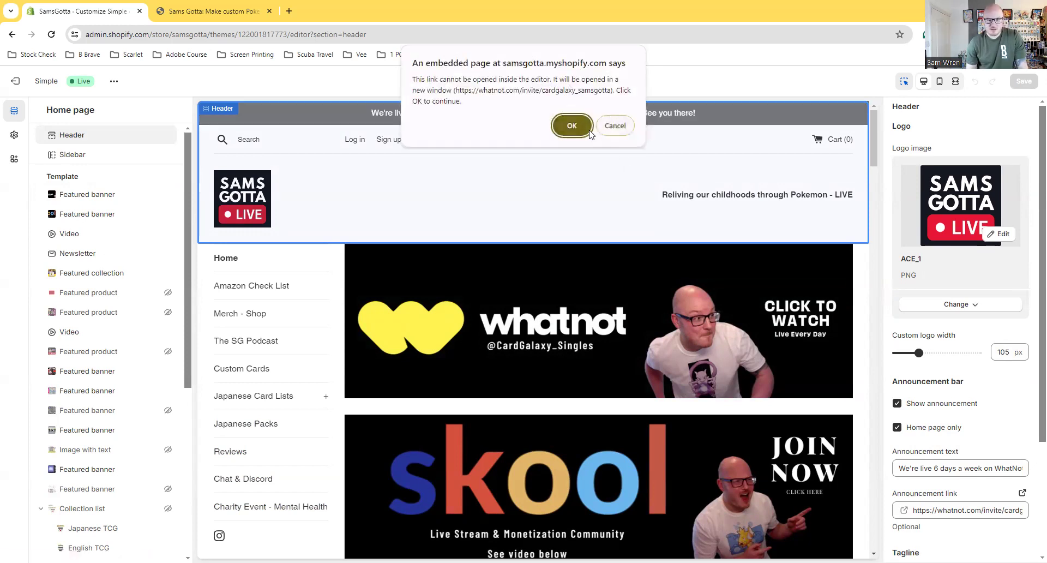
left_click(589, 130)
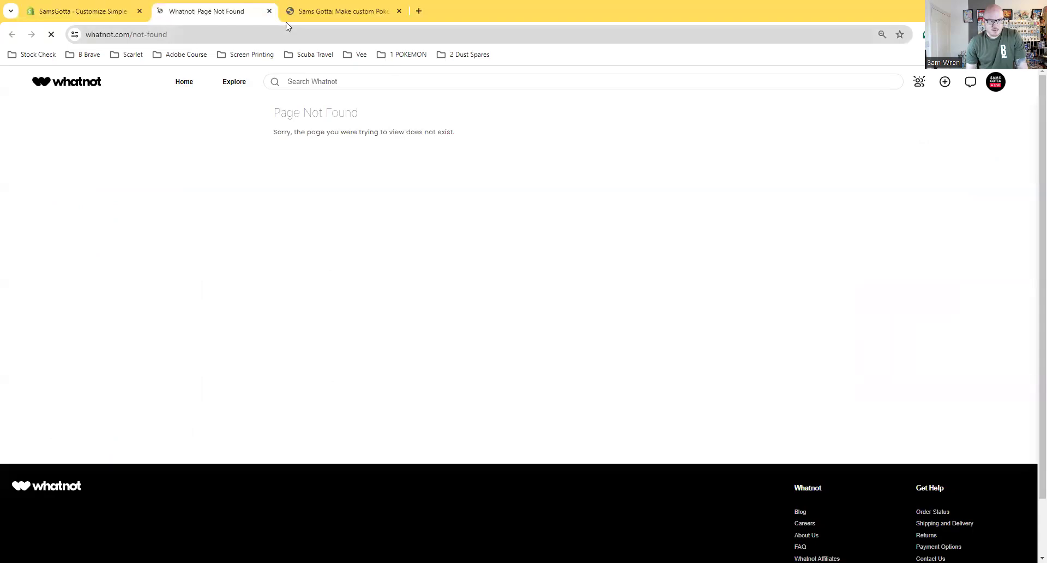
left_click(269, 11)
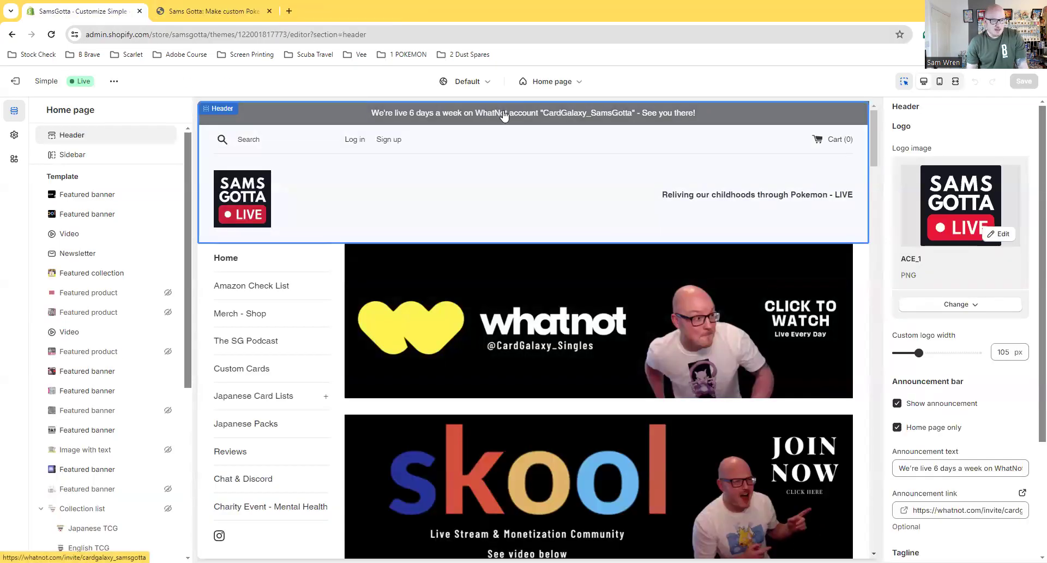
- Change the WhatNot account name in the header's announcement text to CardGalaxy_Singles
left_click(1018, 469)
left_click_drag(1017, 469, 1032, 472)
left_click(986, 468)
left_click_drag(964, 468, 931, 469)
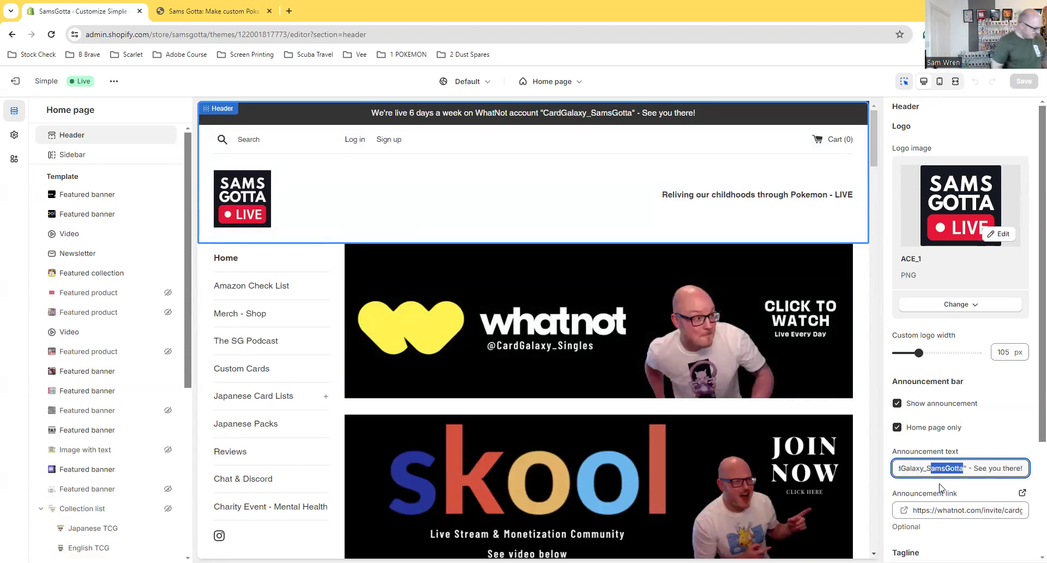
type("ingles")
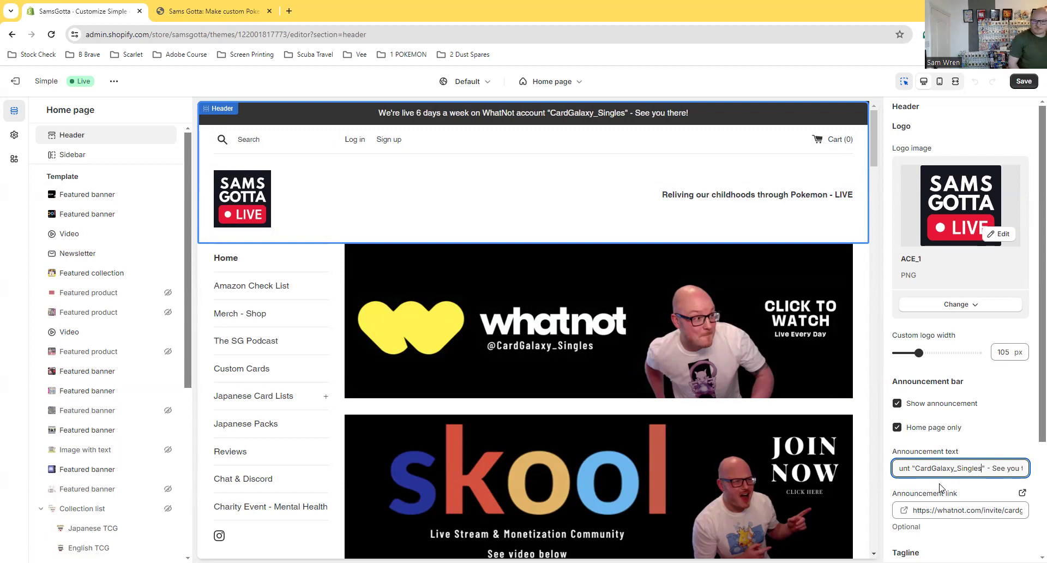
left_click(987, 511)
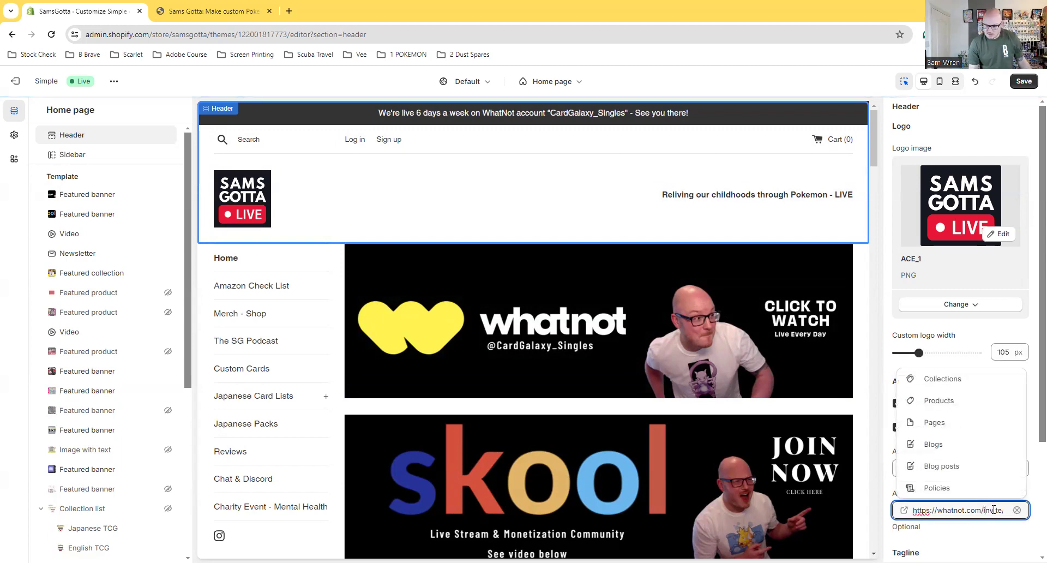
type("/cardgalaxy_samsgotta")
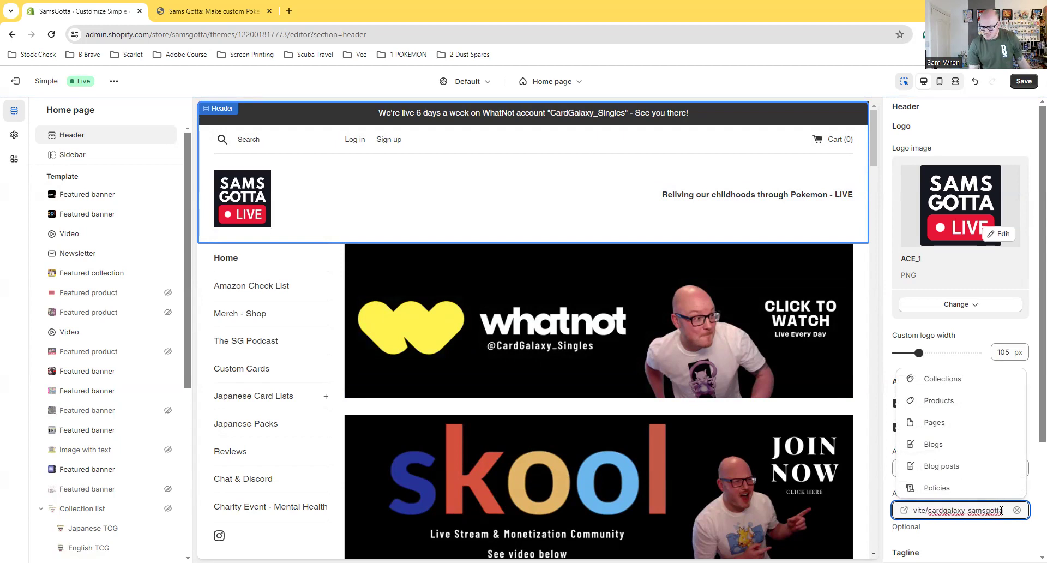
key("BackSpace")
key("BackSpace")
key("BackSpace")
key("BackSpace")
key("BackSpace")
key("BackSpace")
key("BackSpace")
key("BackSpace")
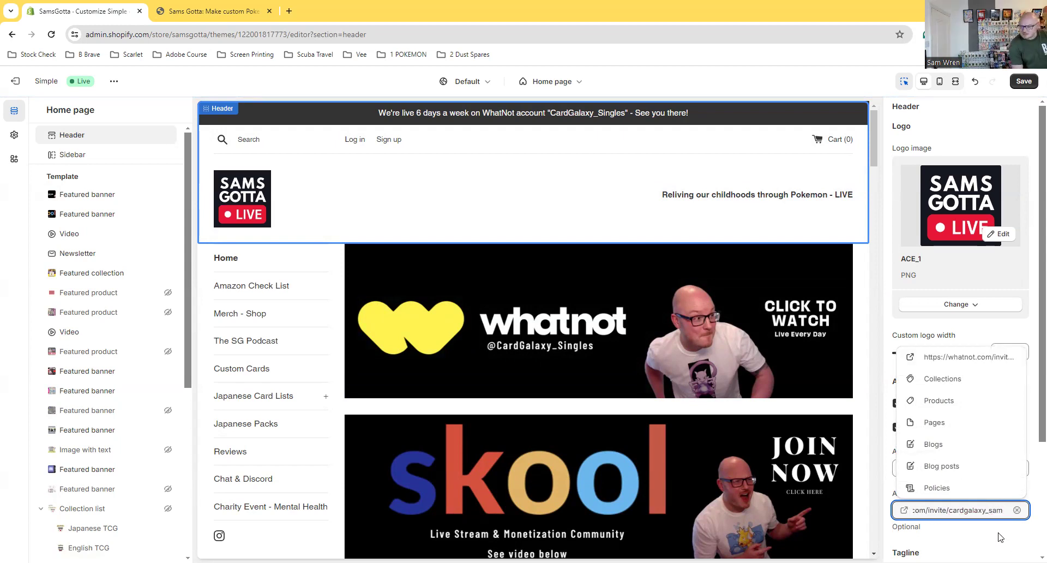
type("ingles")
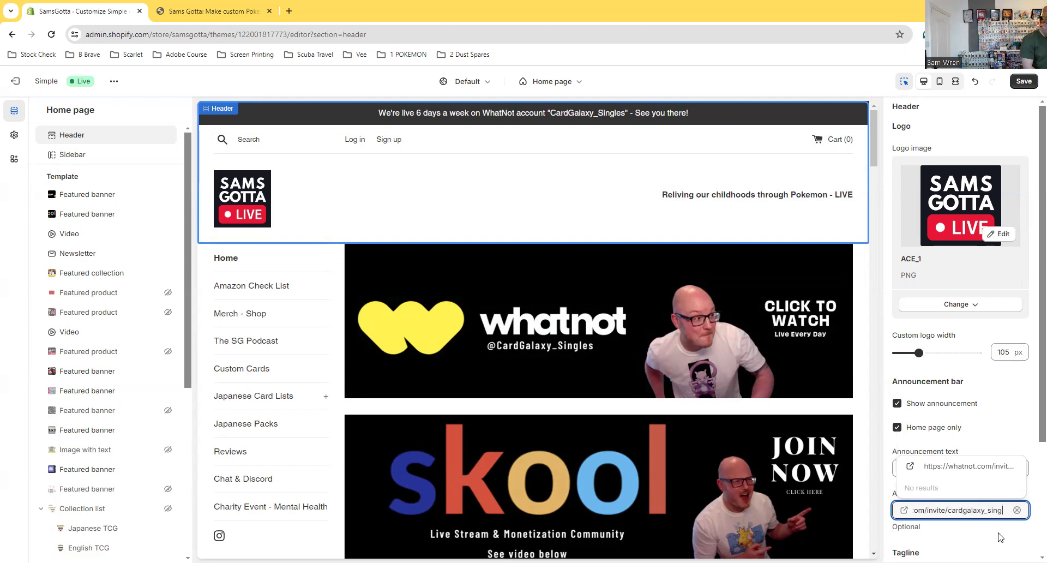
left_click(969, 464)
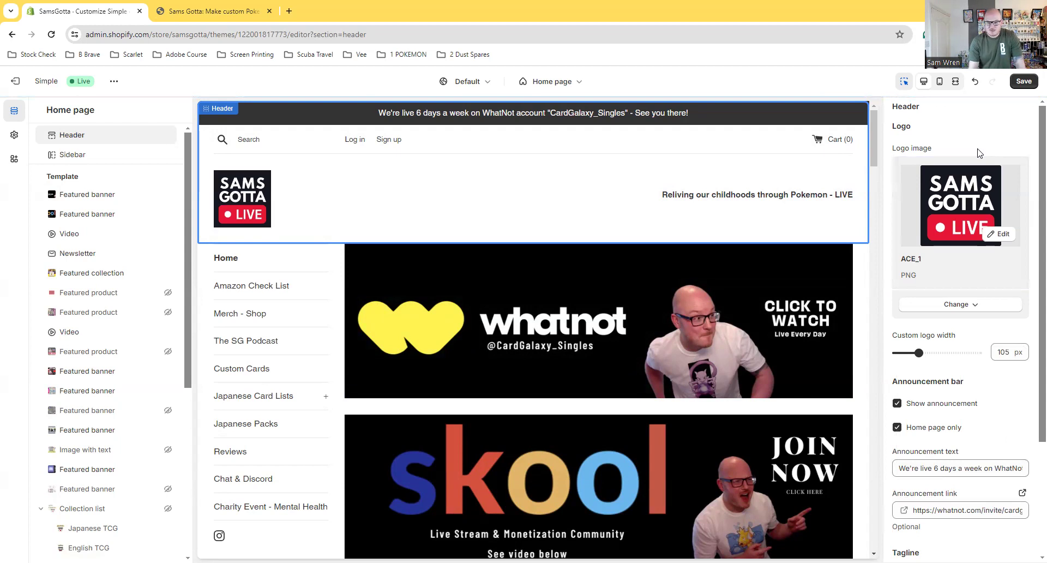
- Save the theme changes, test the updated announcement link and close the Whatnot page it opens
left_click(1020, 82)
left_click(613, 116)
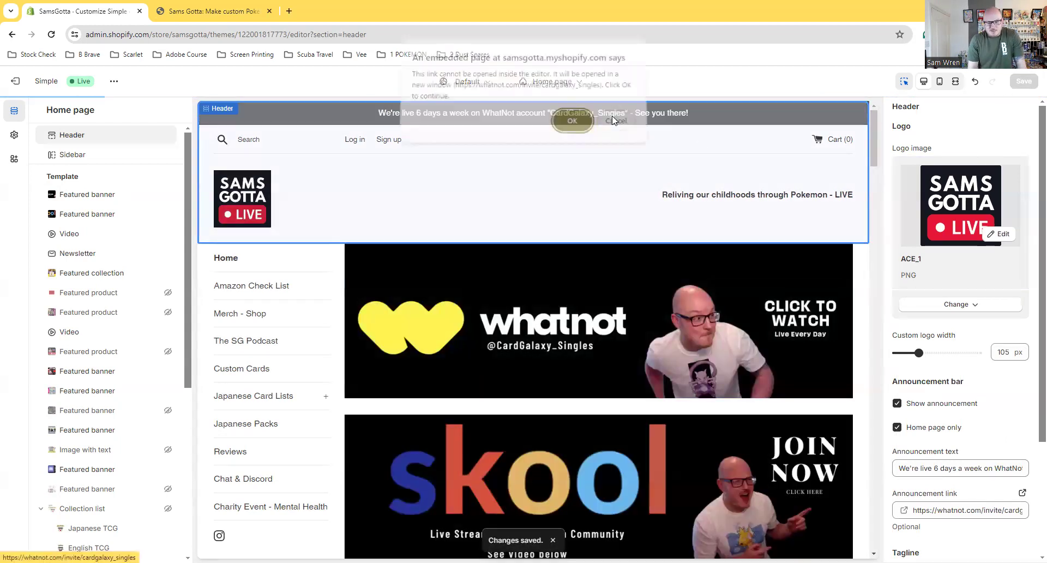
key("Return")
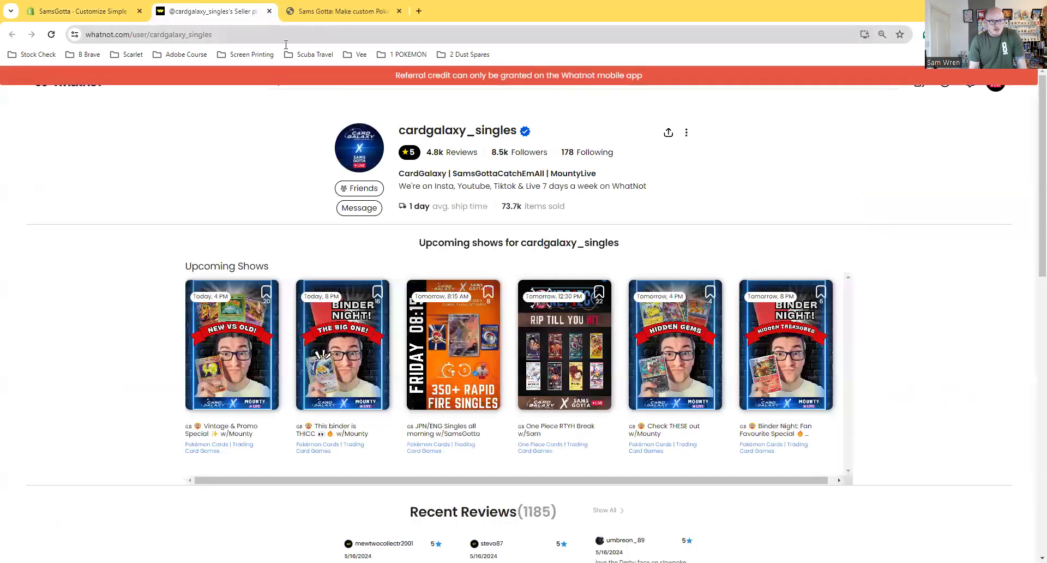
key("ctrl+w")
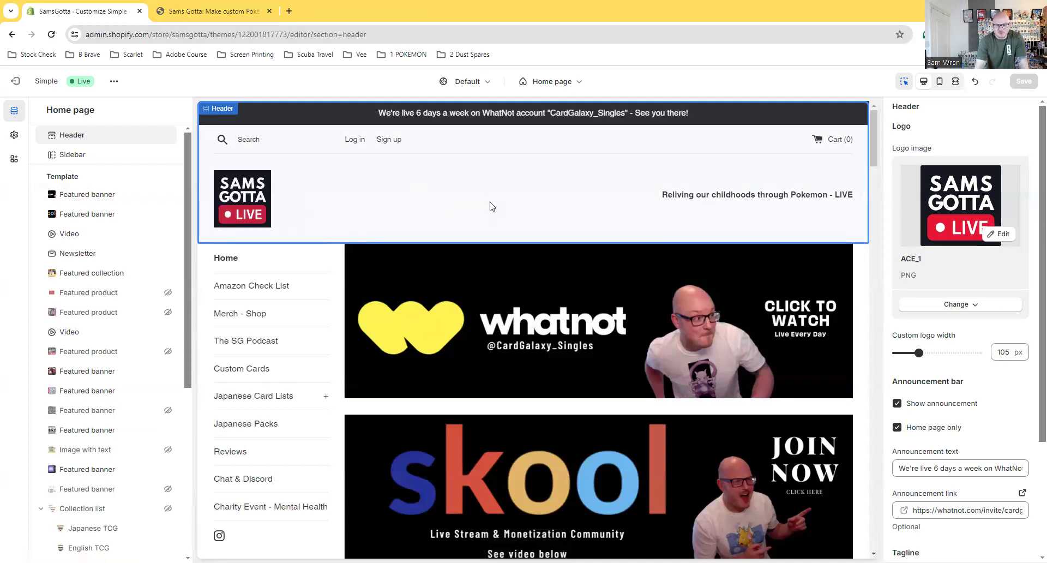
- Examine the settings of the home page's first two featured banners, the Skool video and the newsletter section's subtext
left_click(89, 195)
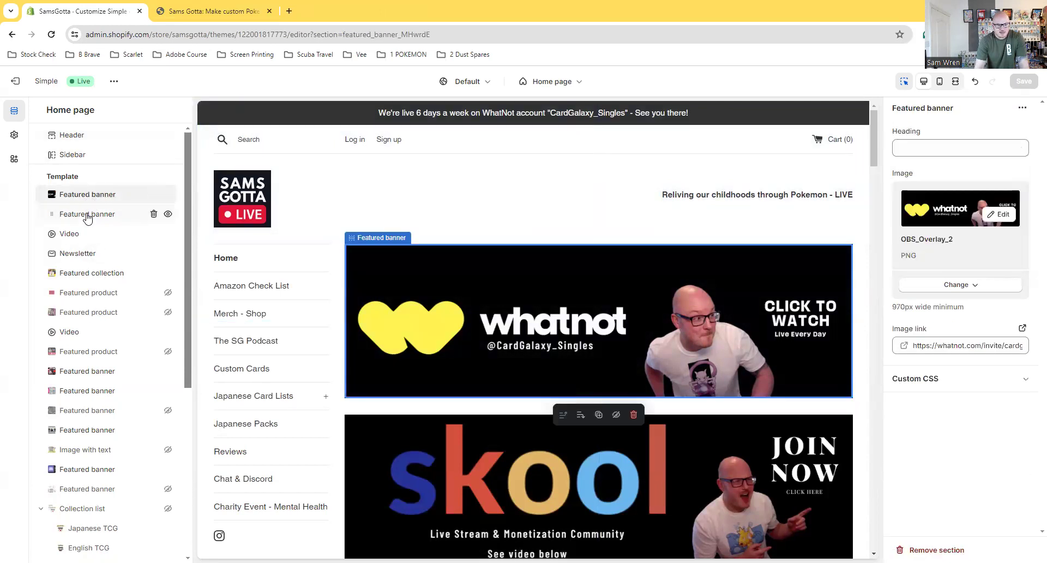
left_click(88, 215)
left_click(81, 234)
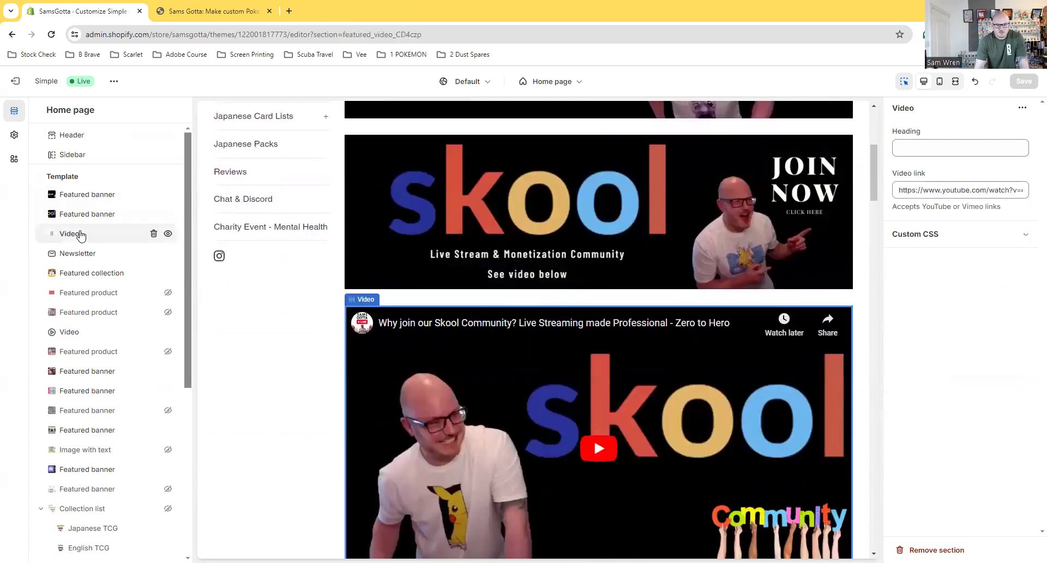
left_click(75, 258)
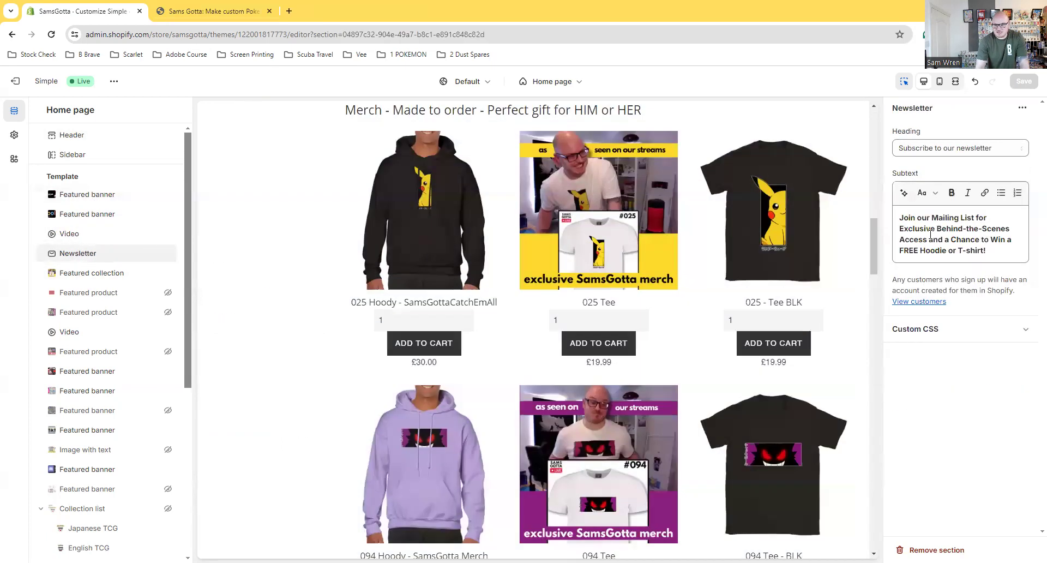
left_click(92, 261)
triple_click(948, 231)
left_click(41, 273)
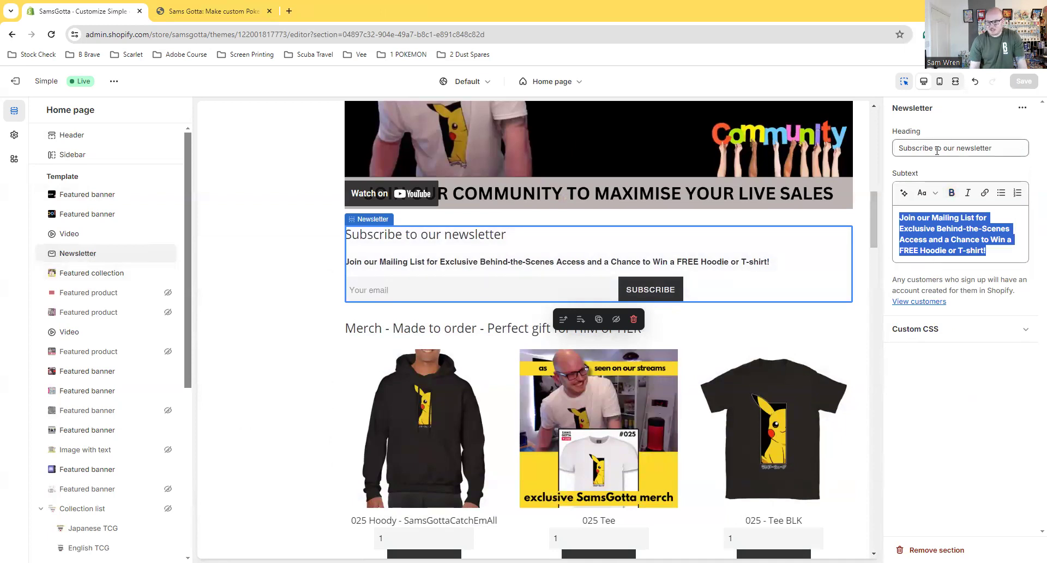
- Inspect the Skool video section's heading, video link and linked video title
left_click(99, 237)
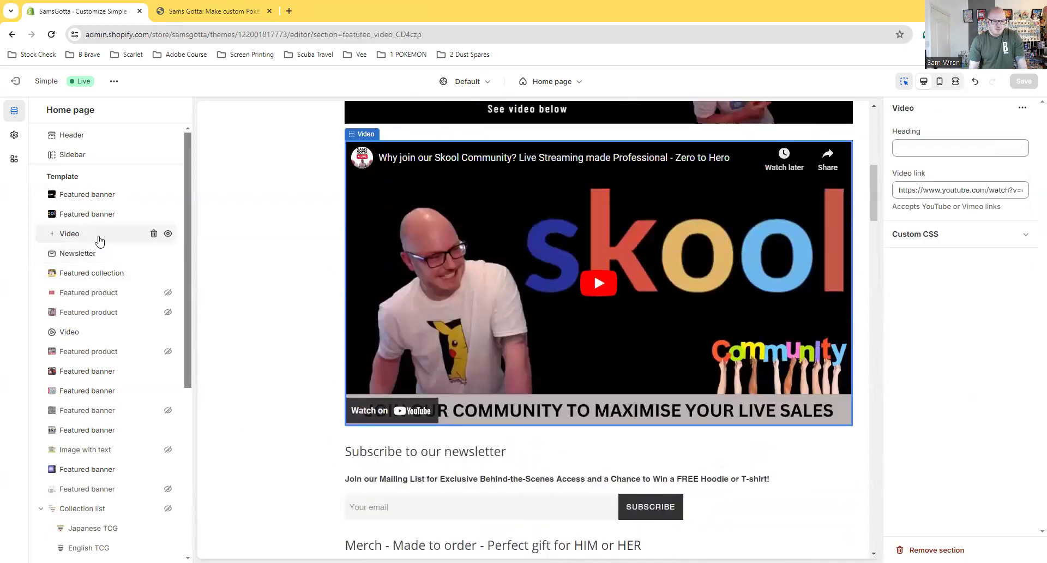
triple_click(942, 189)
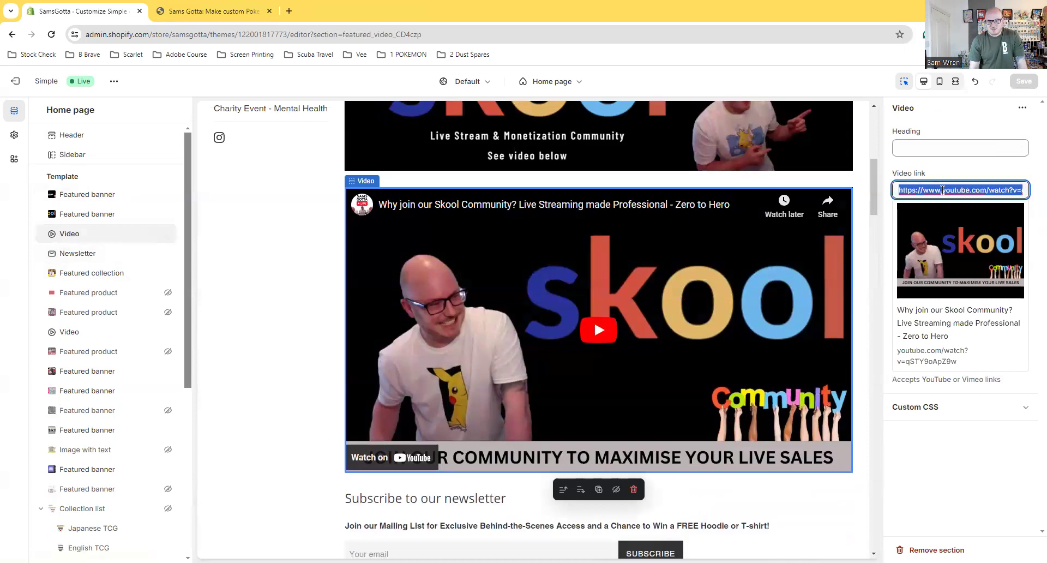
left_click(952, 147)
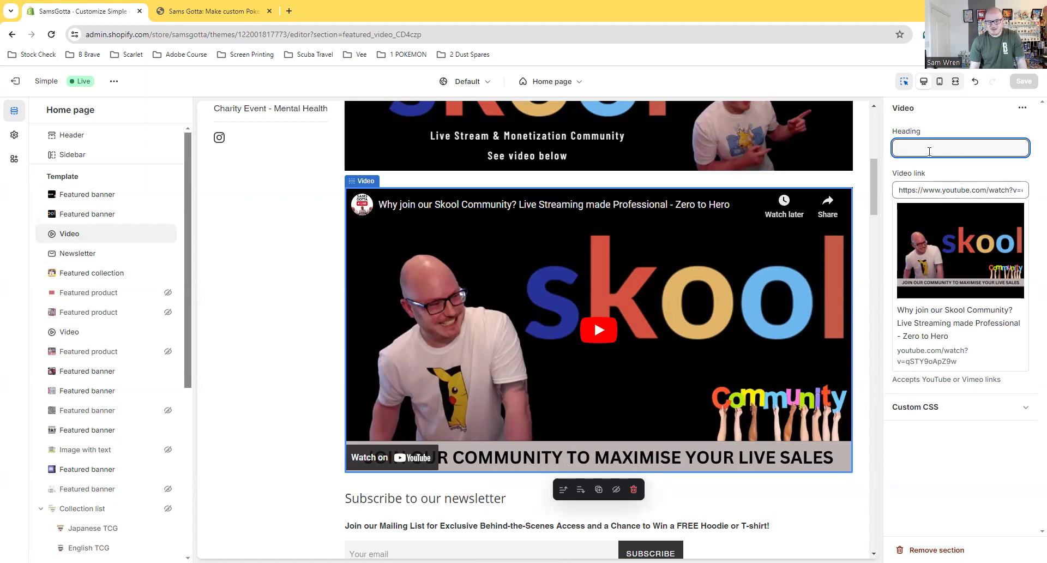
triple_click(926, 321)
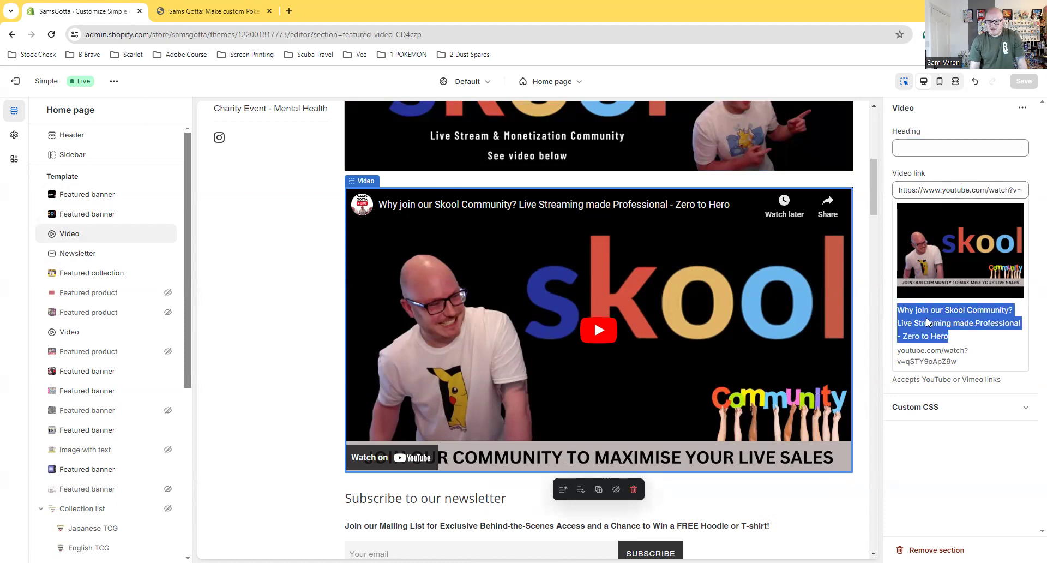
left_click(927, 319)
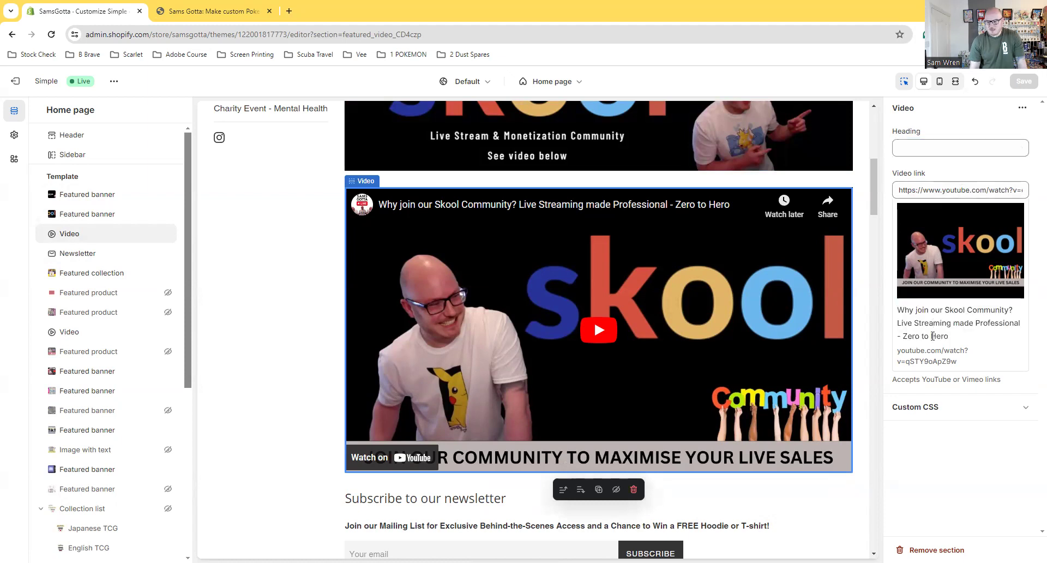
- Inspect the Skool banner's settings and the Whatnot banner's image details, closing the image preview
left_click(98, 216)
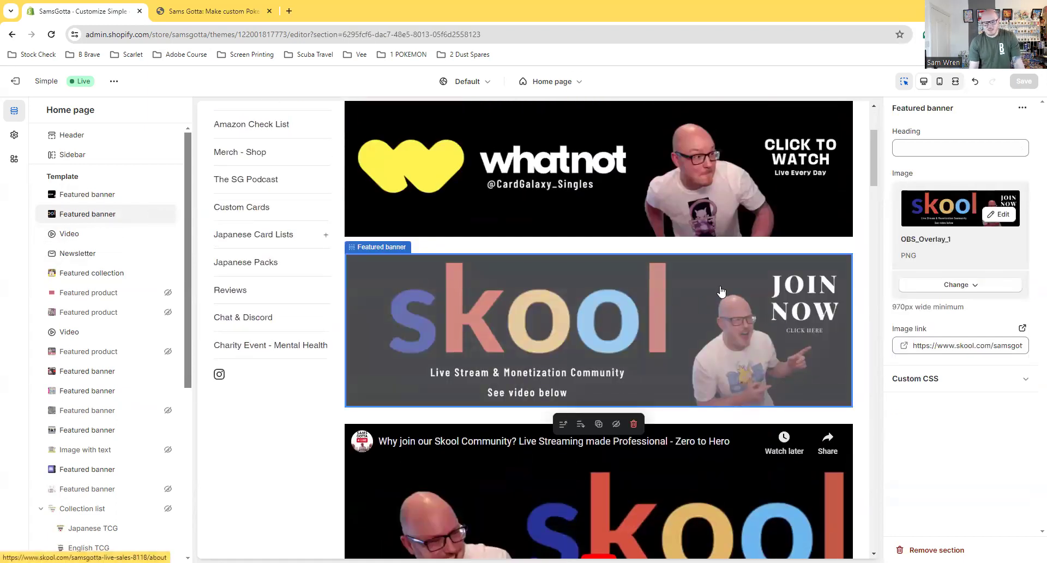
left_click(95, 195)
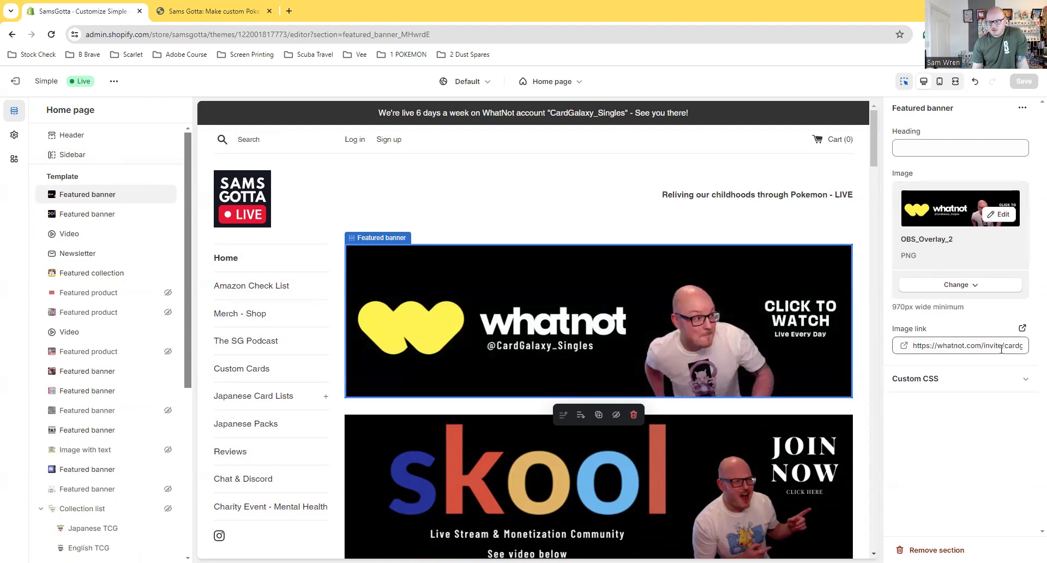
left_click(1002, 214)
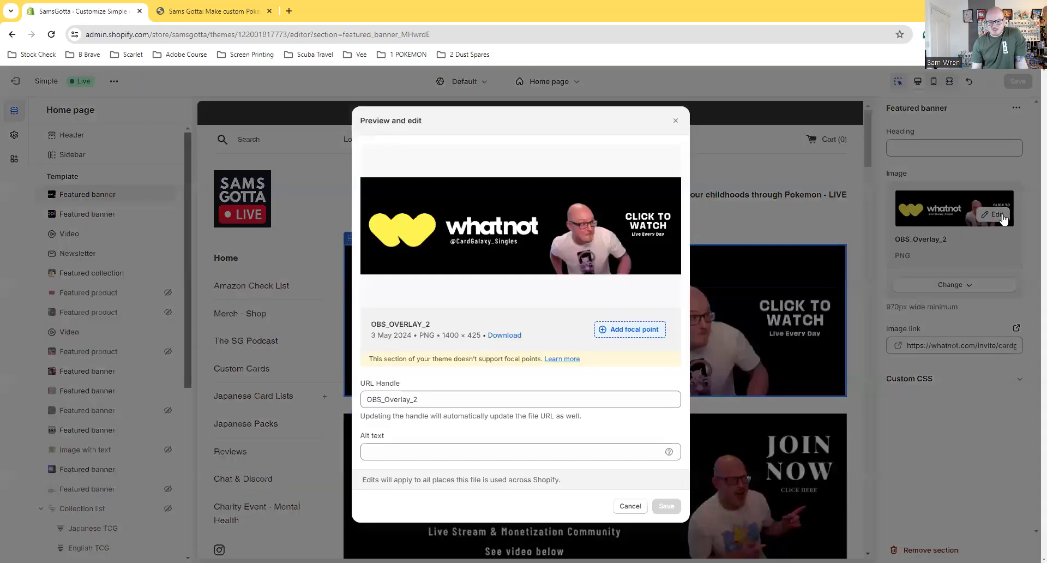
left_click(676, 120)
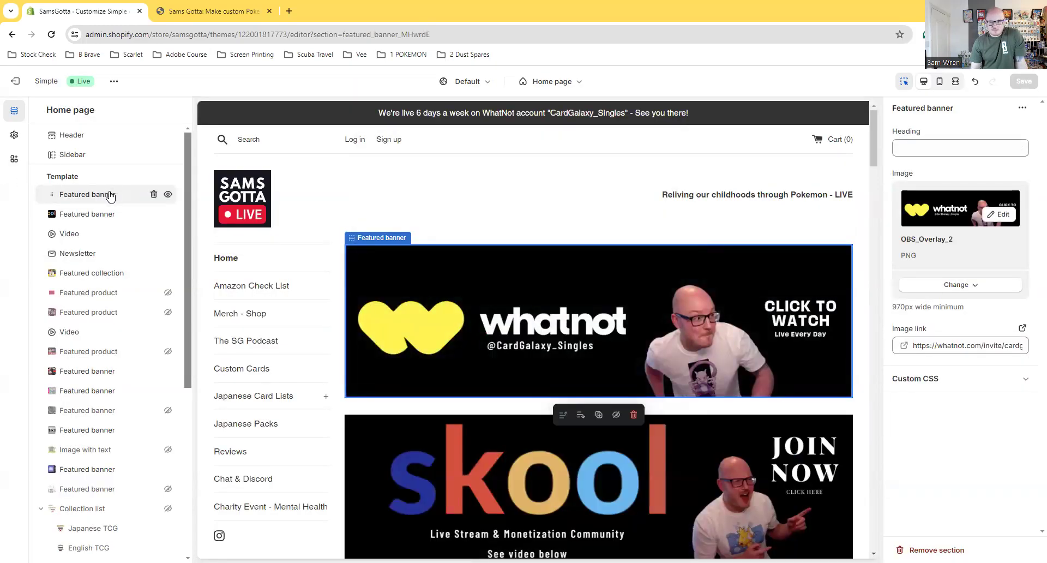
- Browse the free stock images for the Whatnot banner and open the Coffee category
left_click(983, 287)
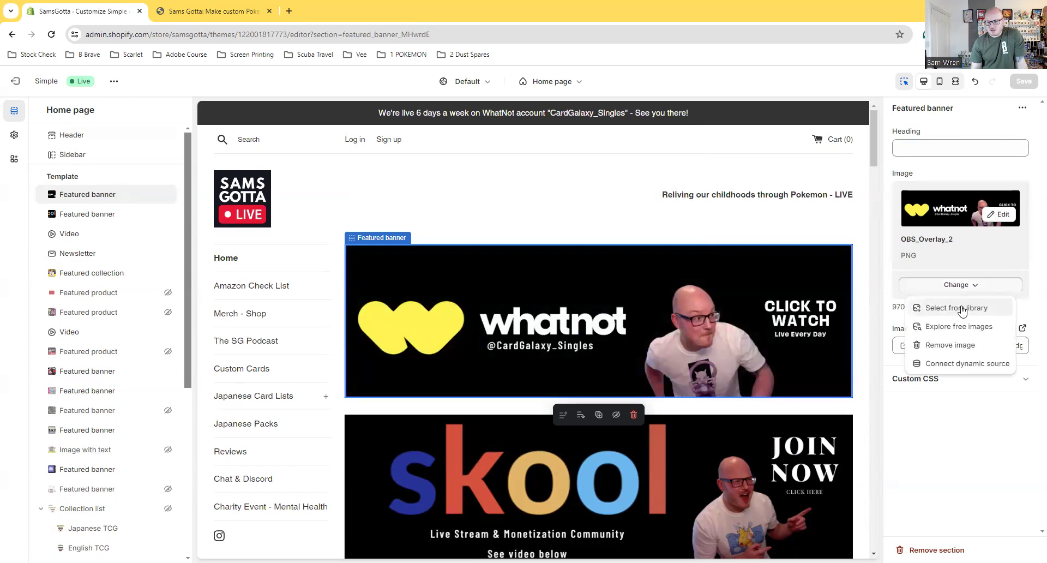
left_click(958, 326)
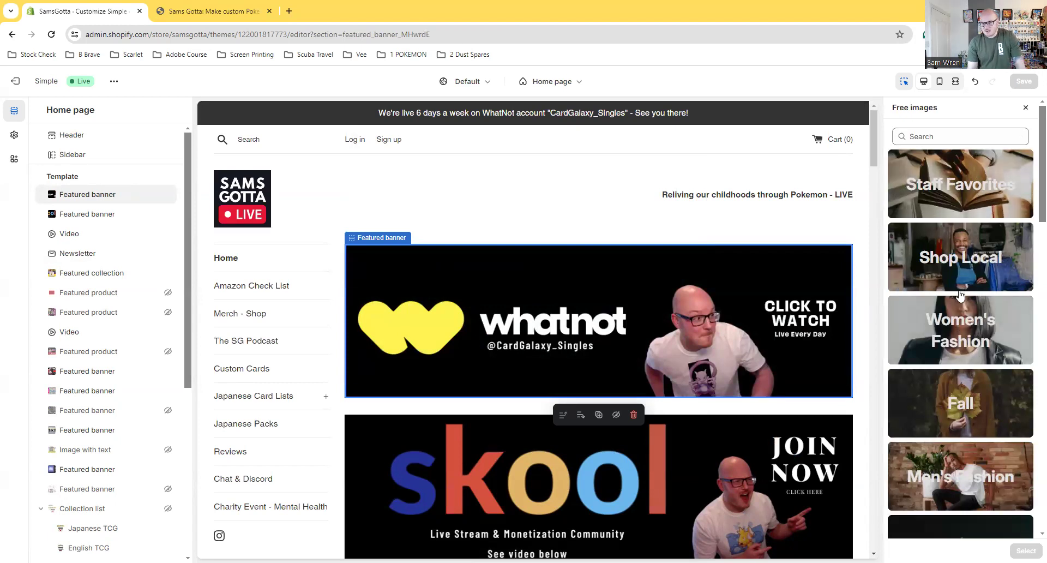
scroll(960, 297, "down", 2)
scroll(960, 295, "down", 5)
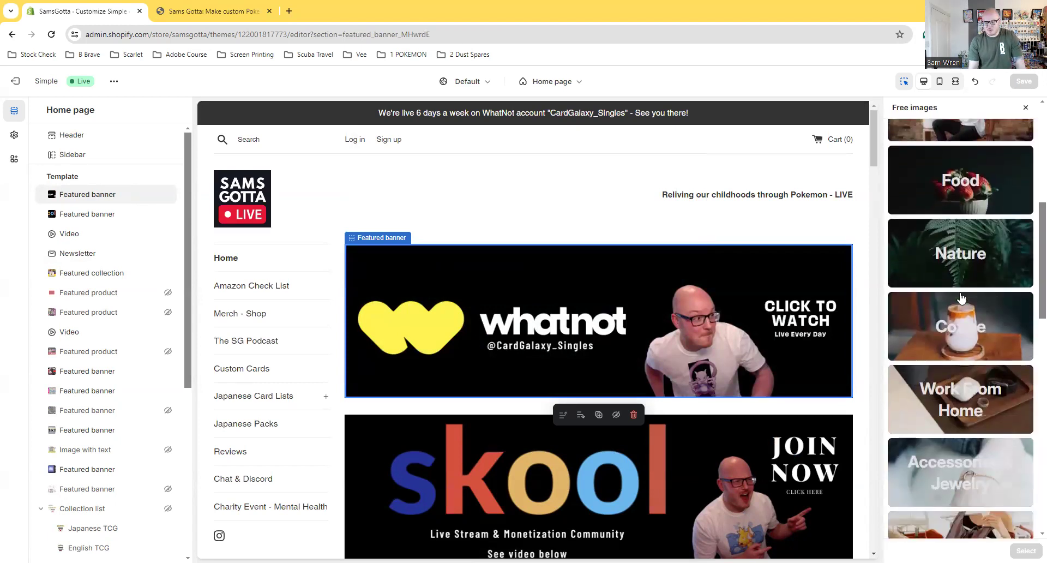
left_click(962, 335)
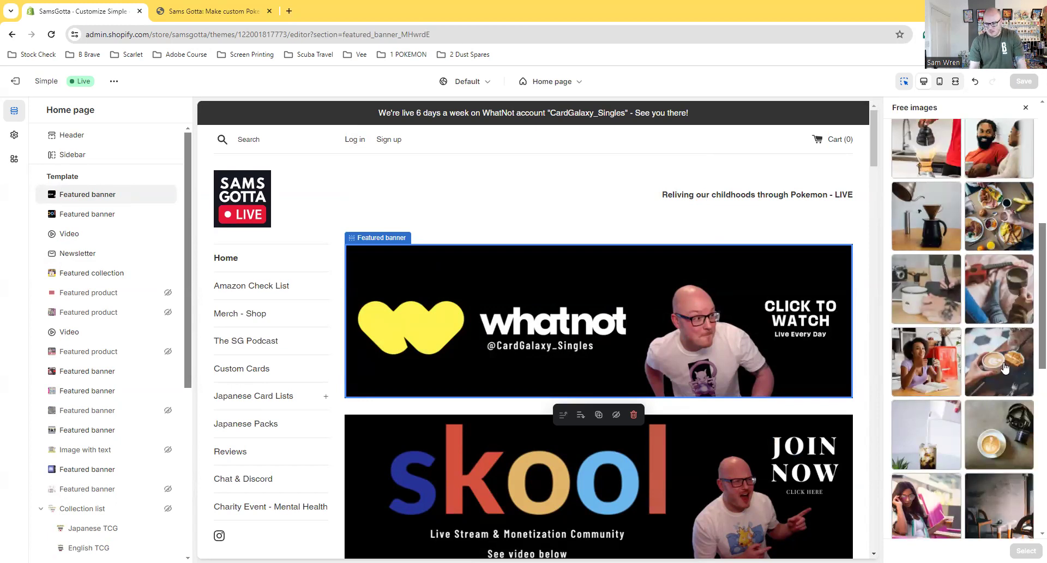
- Try several free coffee photos as the Whatnot banner's image and leave the picker without confirming one
scroll(1004, 368, "down", 3)
left_click(955, 346)
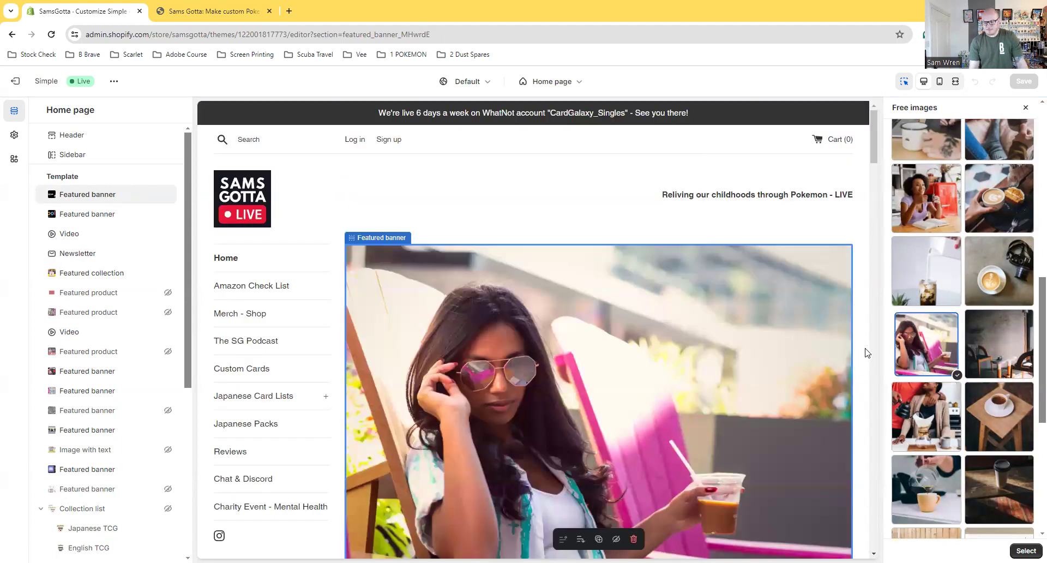
left_click(1015, 271)
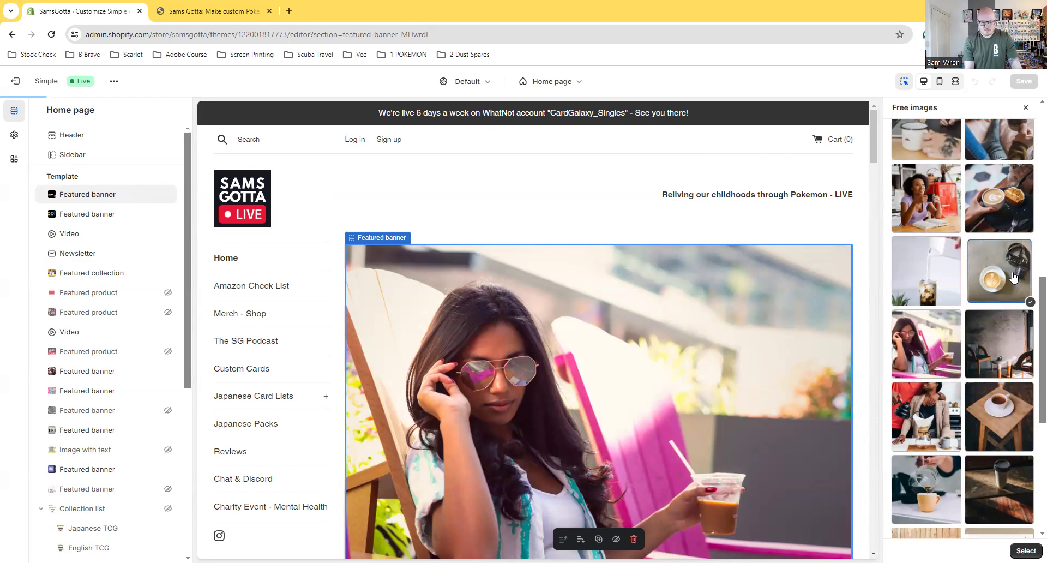
scroll(962, 299, "down", 4)
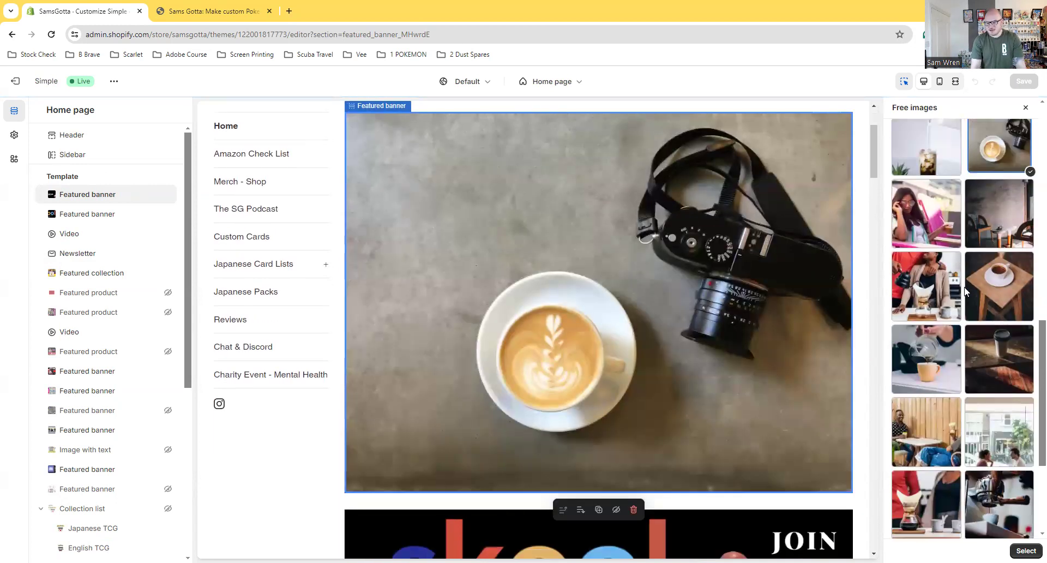
left_click(934, 215)
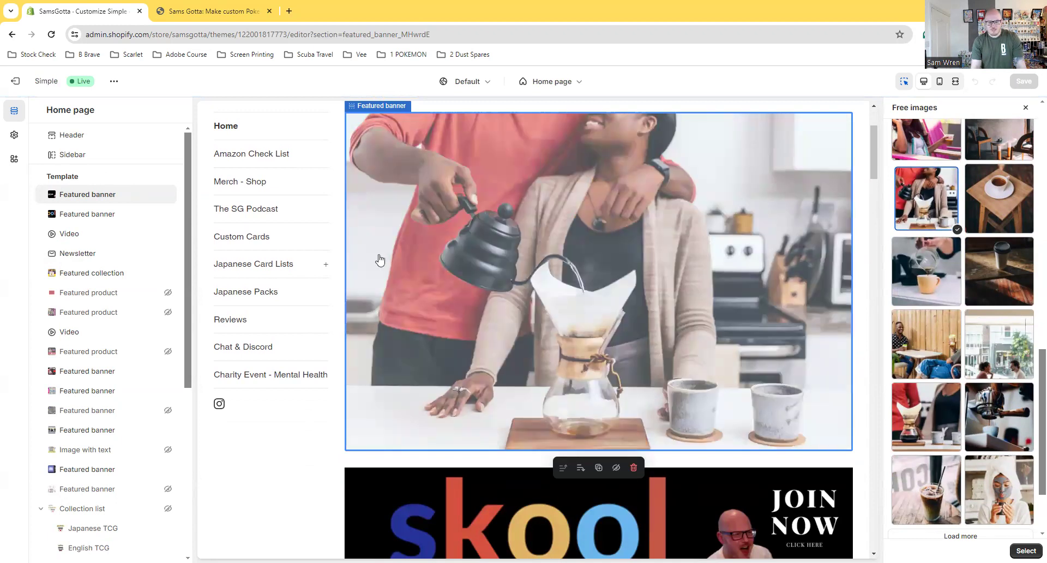
left_click(94, 215)
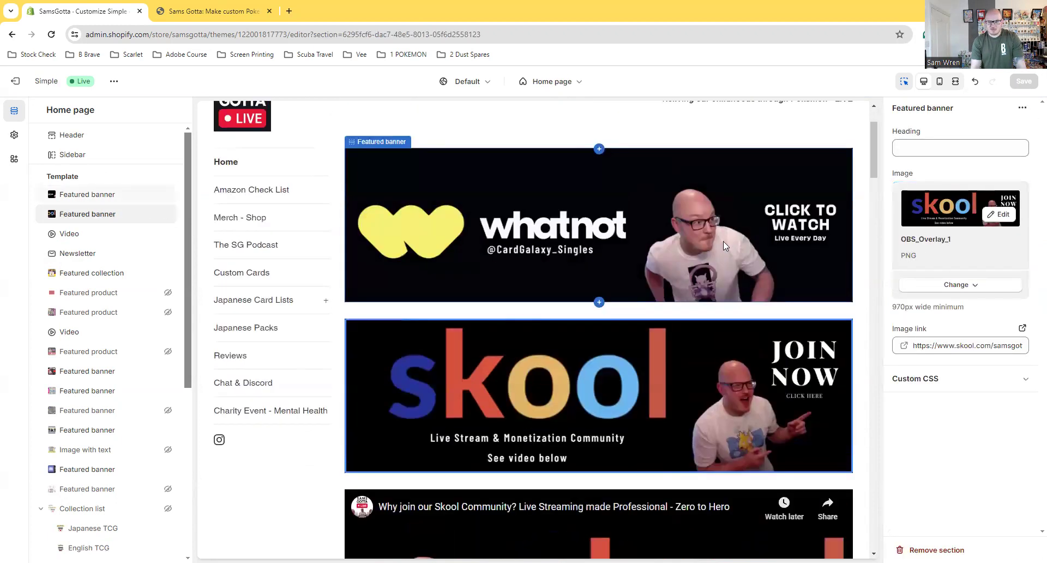
- View the Whatnot banner's image file details again and close the preview without editing
scroll(723, 241, "up", 1)
left_click(663, 310)
left_click(1002, 217)
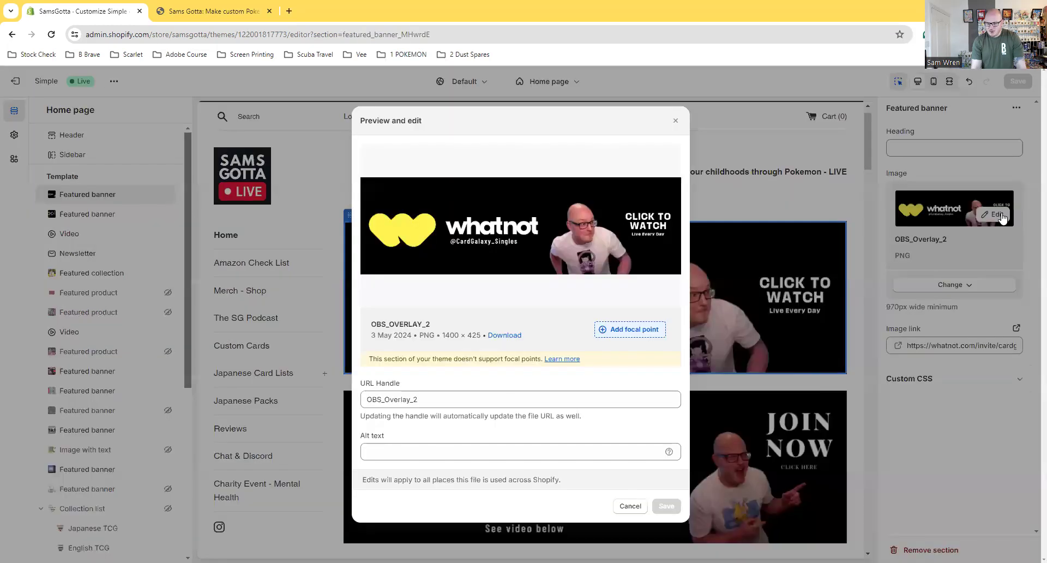
left_click(677, 129)
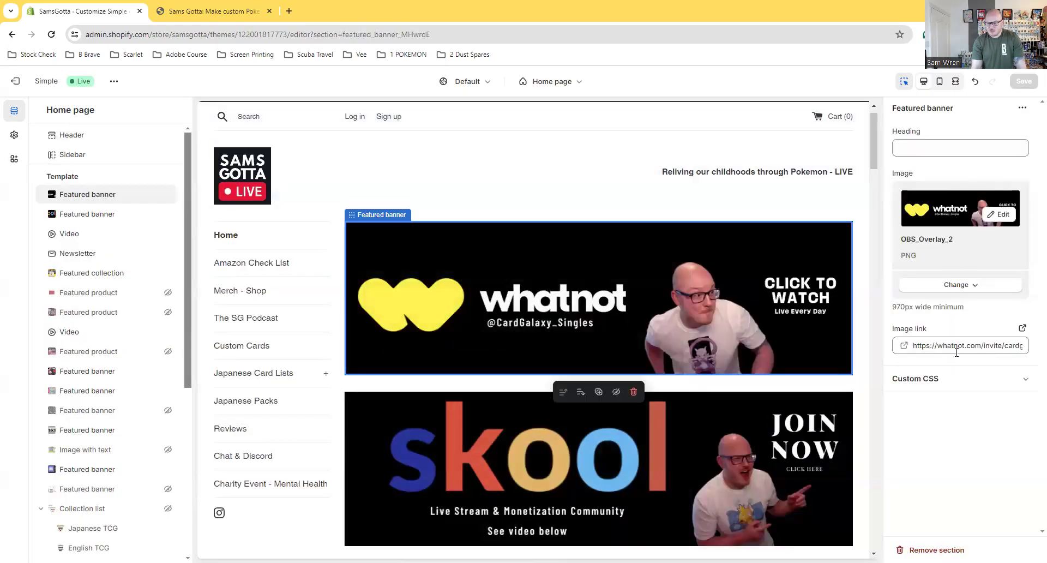
- Look through the store's image library for the Whatnot banner, close it and highlight the image's minimum width note
left_click(955, 281)
left_click(938, 302)
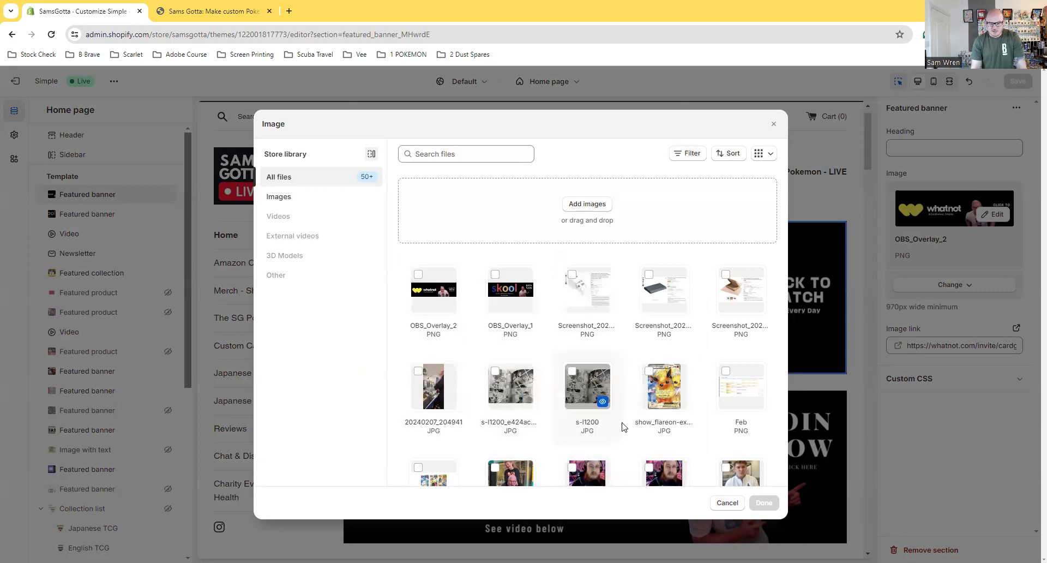
left_click(773, 124)
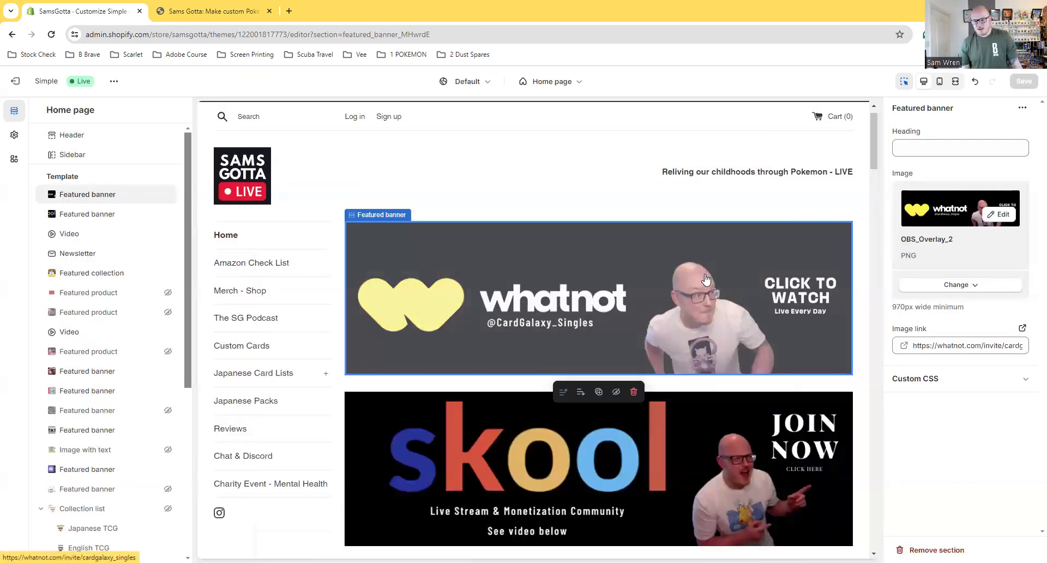
left_click_drag(891, 306, 892, 332)
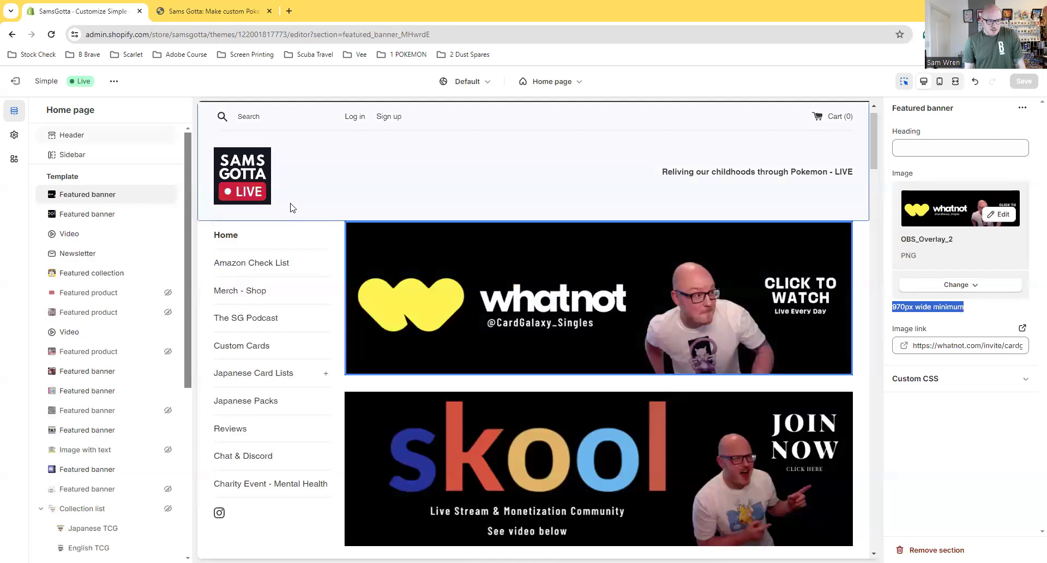
- Hide the Skool featured banner on the home page and show it again
left_click(100, 216)
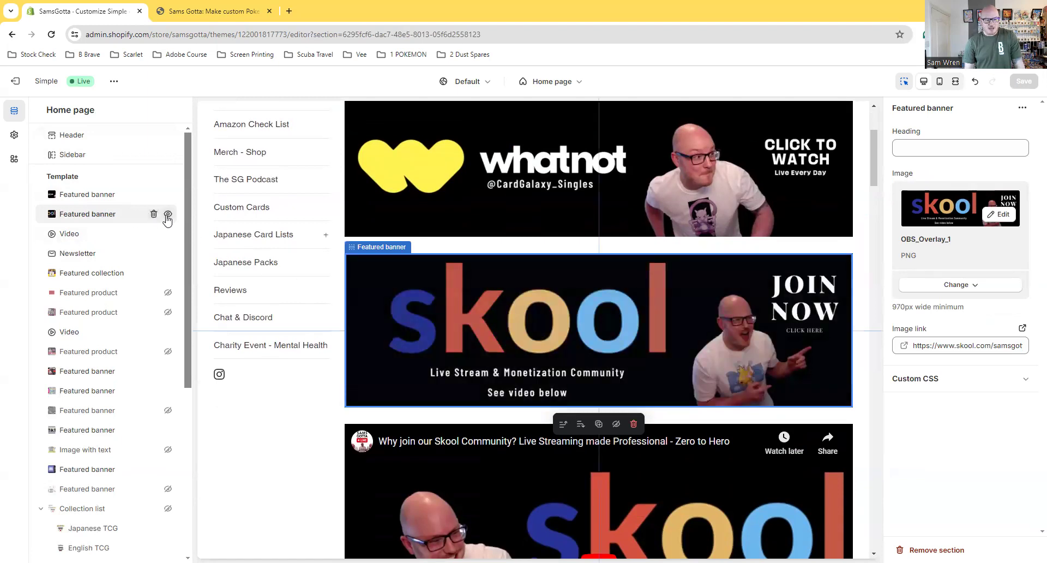
left_click(167, 214)
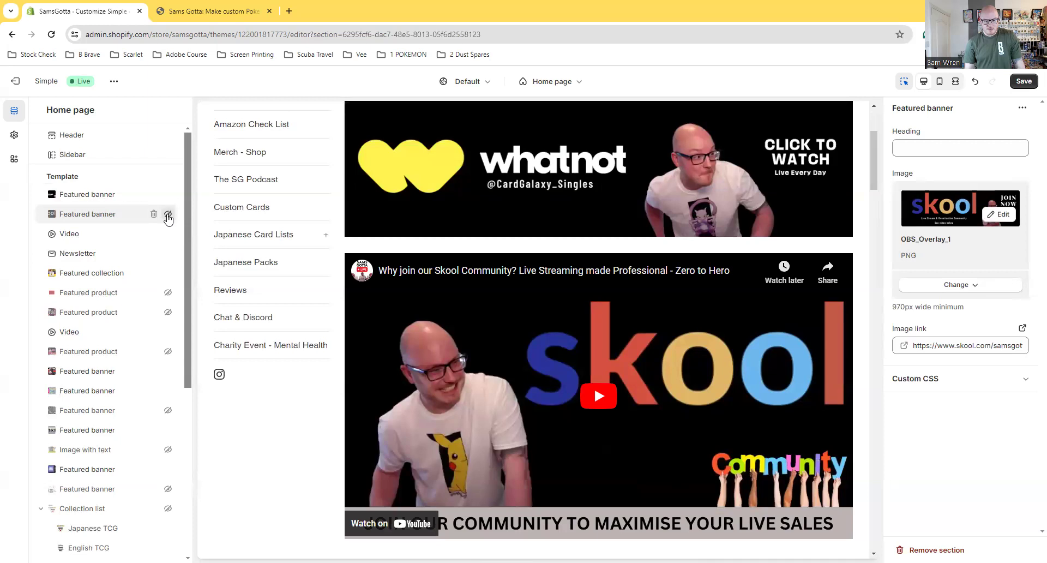
left_click(167, 215)
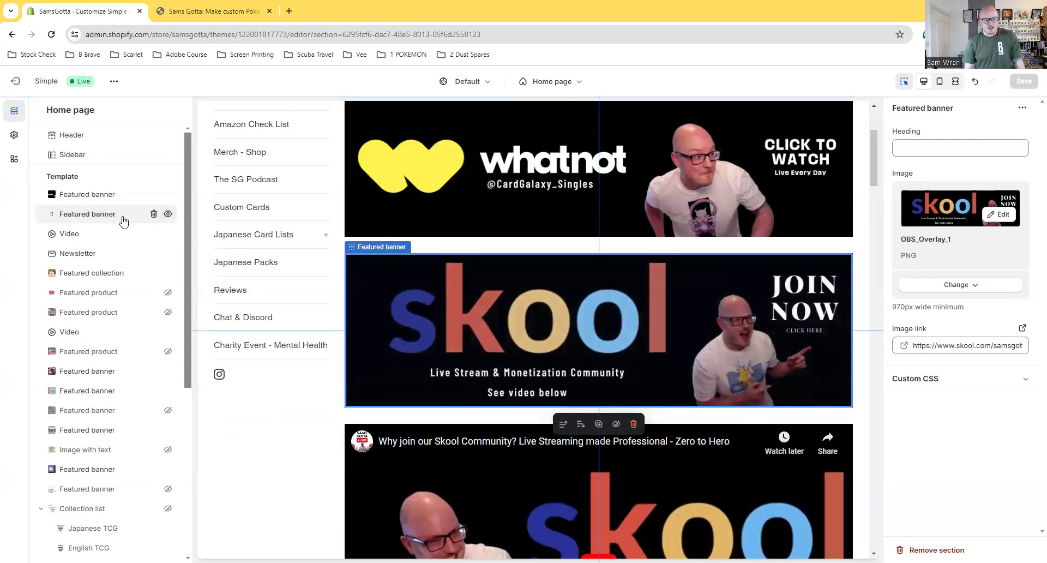
- Reorder the home page sections so the Skool banner comes first and the Skool video second, above the Whatnot banner
left_click_drag(123, 220, 127, 200)
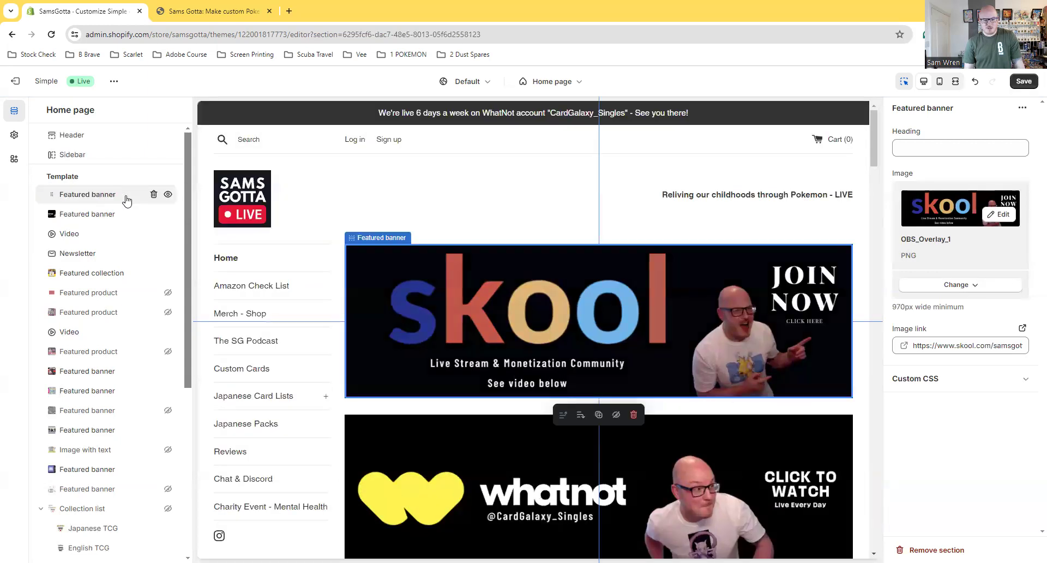
left_click_drag(93, 230, 99, 198)
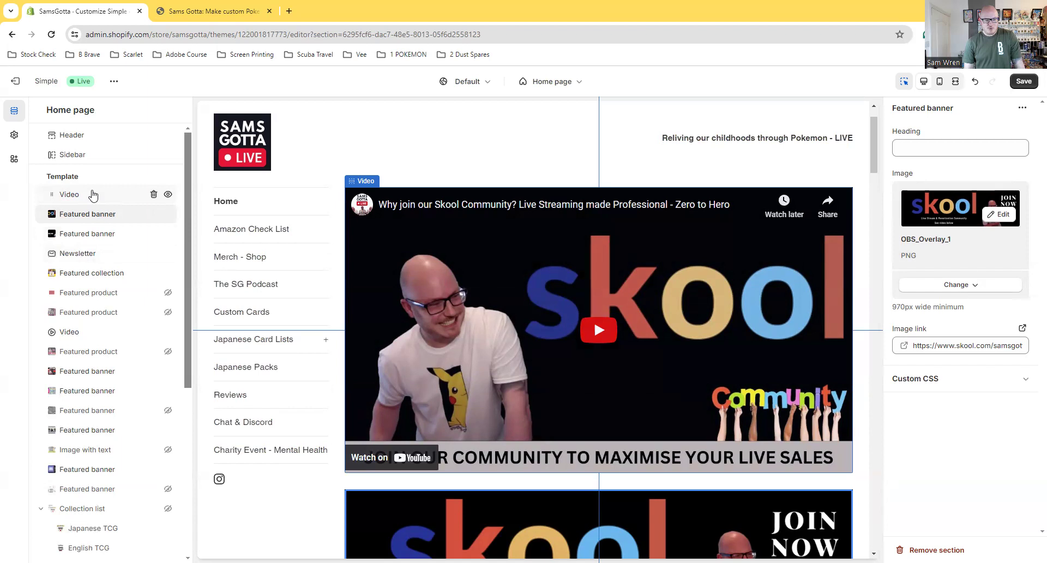
left_click_drag(90, 212, 93, 195)
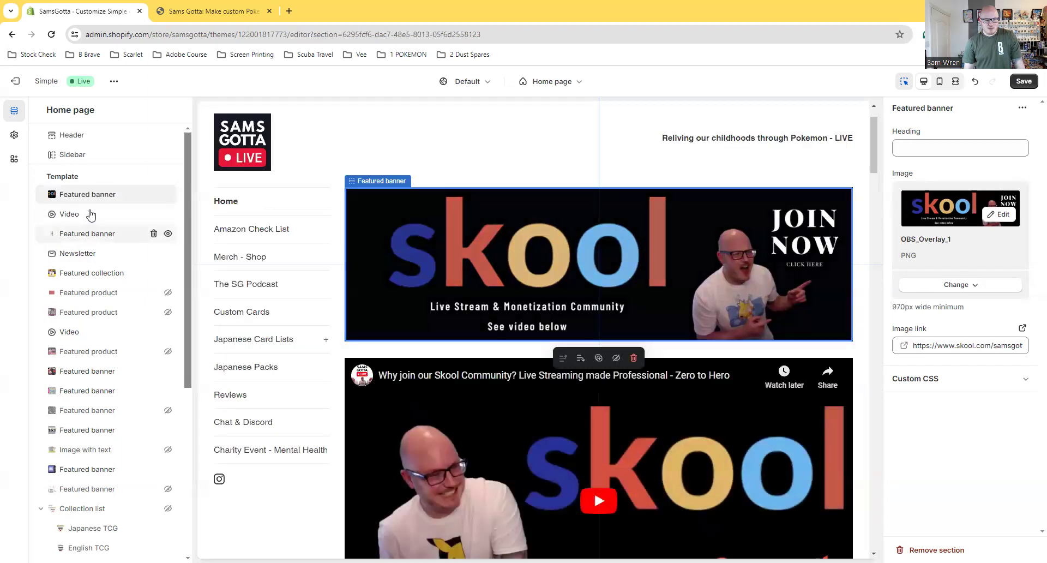
scroll(543, 274, "down", 4)
scroll(544, 275, "down", 2)
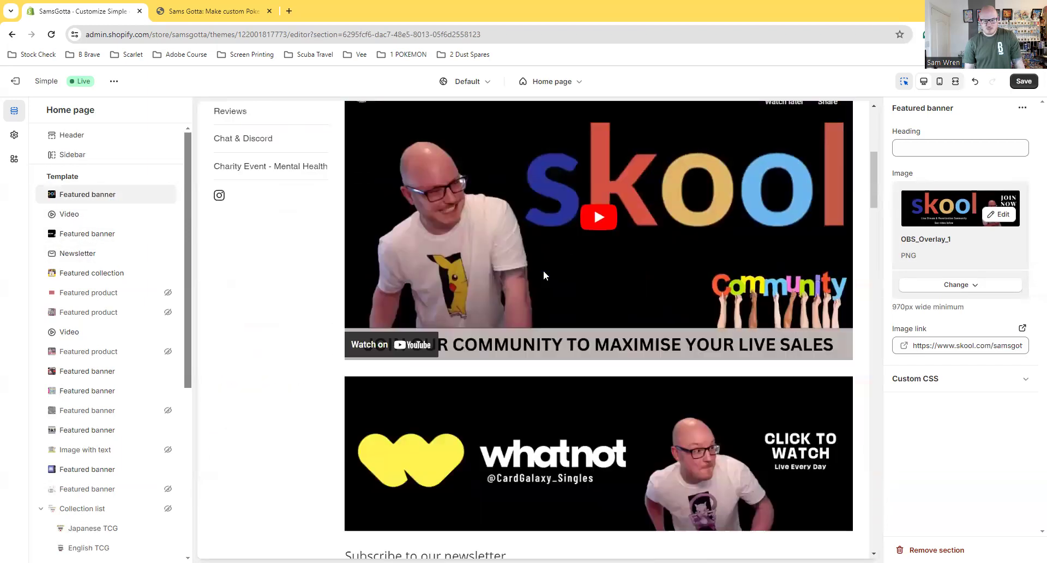
- Restore the section order to the Whatnot banner, the Skool banner and the Skool video, and check the page preview
scroll(544, 275, "up", 6)
left_click_drag(112, 235, 118, 214)
scroll(615, 286, "down", 10)
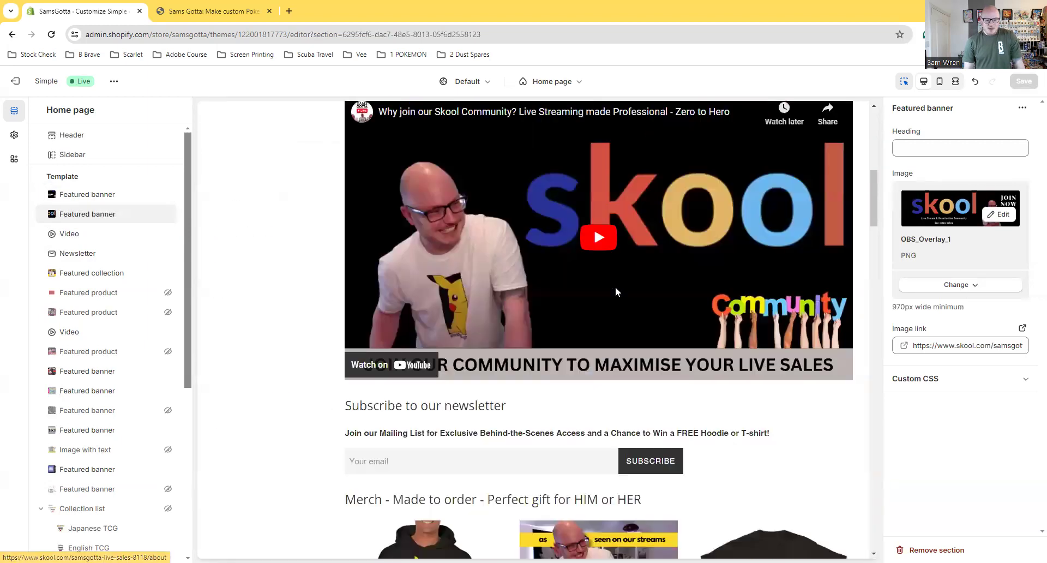
- Open the list of collections available for the merch featured collection section
left_click(466, 218)
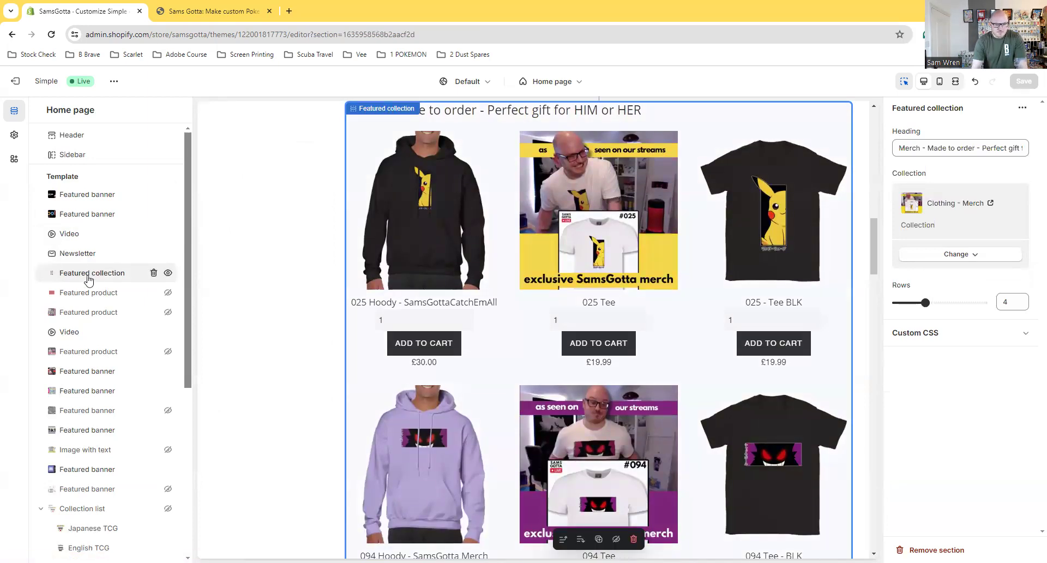
left_click(994, 253)
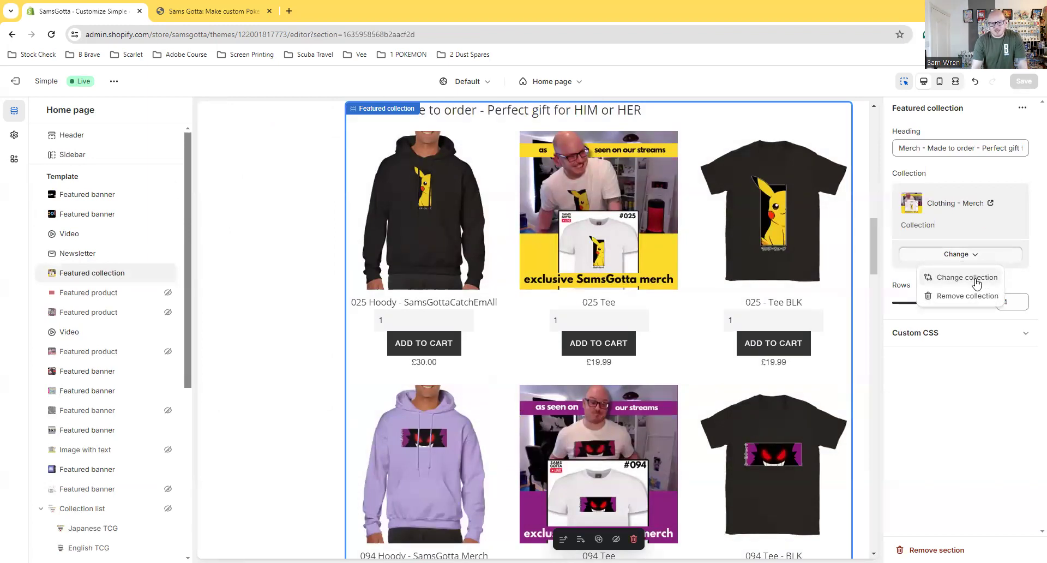
left_click(943, 278)
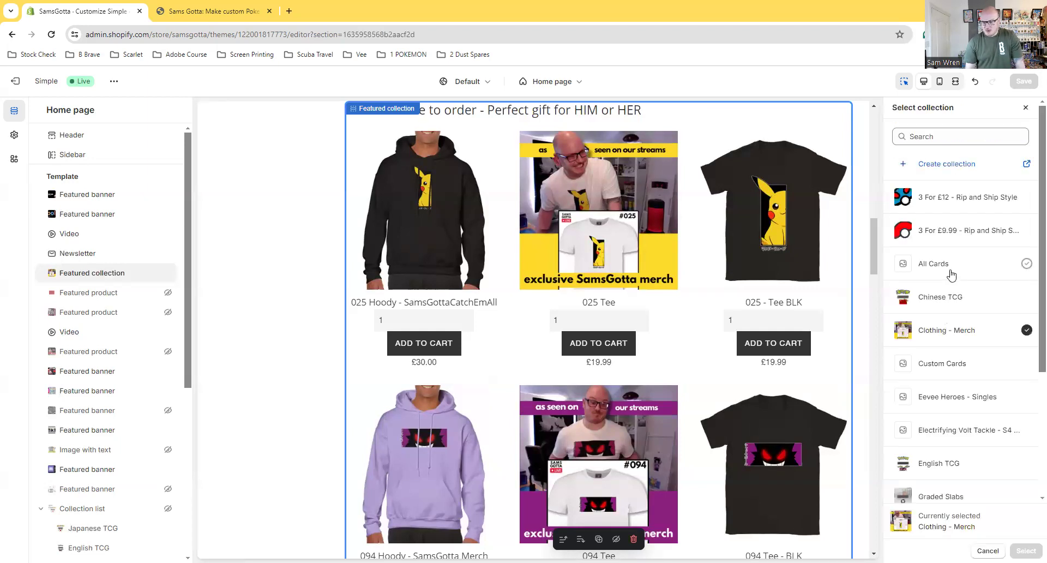
- Try the "3 For £12 - Rip and Ship Style" collection in the merch section and view it in the page preview
left_click(941, 205)
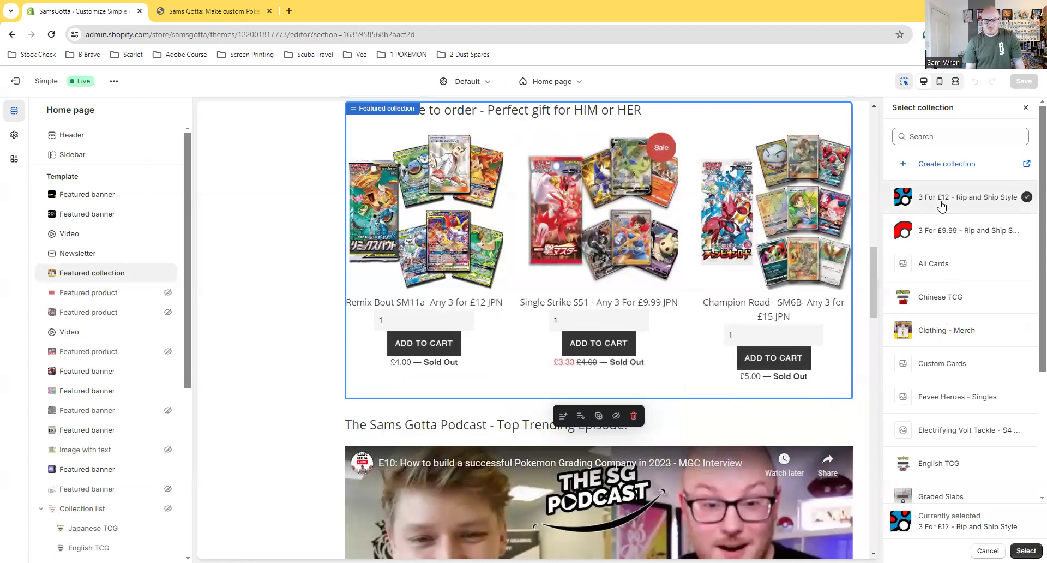
scroll(809, 227, "up", 5)
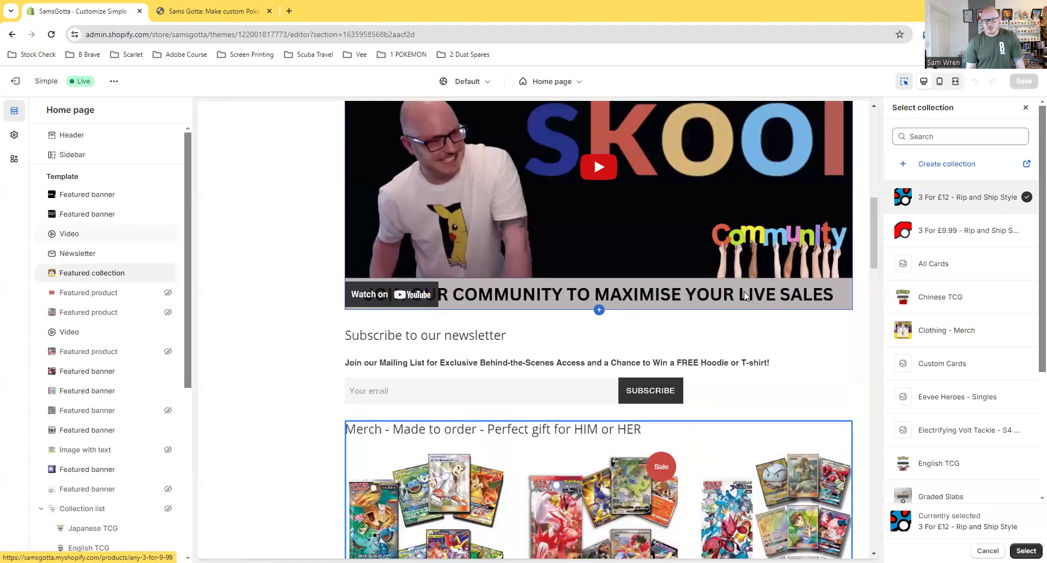
scroll(744, 295, "down", 5)
- Preview the "3 For £9.99 - Rip and Ship Style" collection in the merch section and look through its products
left_click(958, 229)
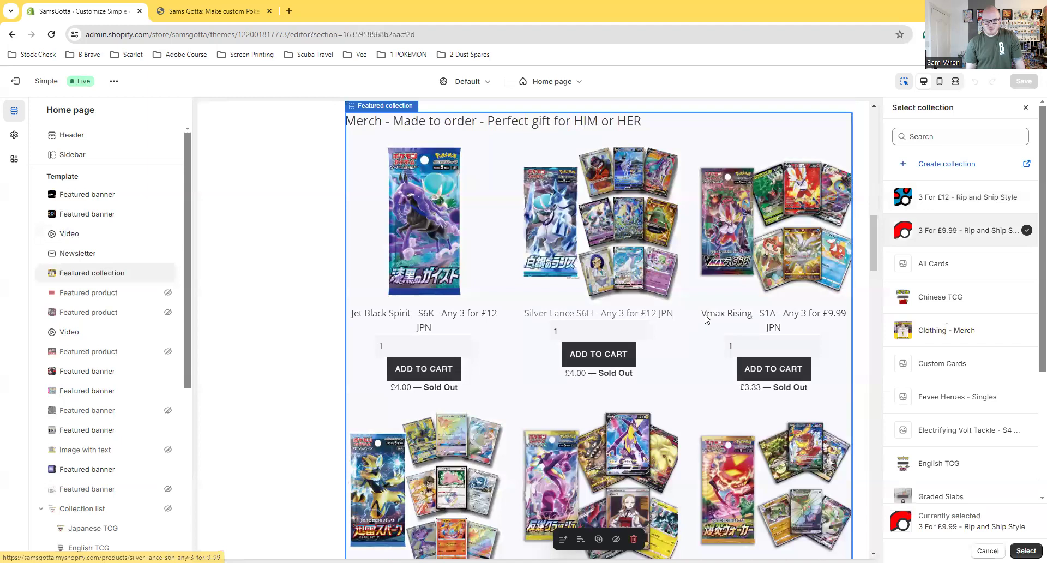
scroll(736, 323, "down", 1)
scroll(735, 323, "down", 3)
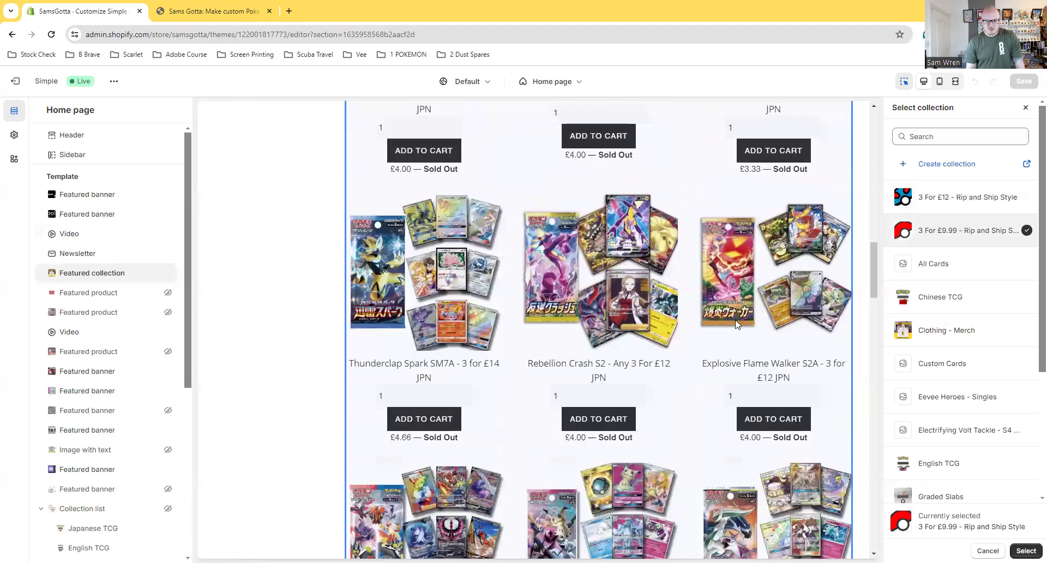
scroll(736, 323, "down", 2)
scroll(736, 324, "down", 4)
scroll(737, 324, "up", 8)
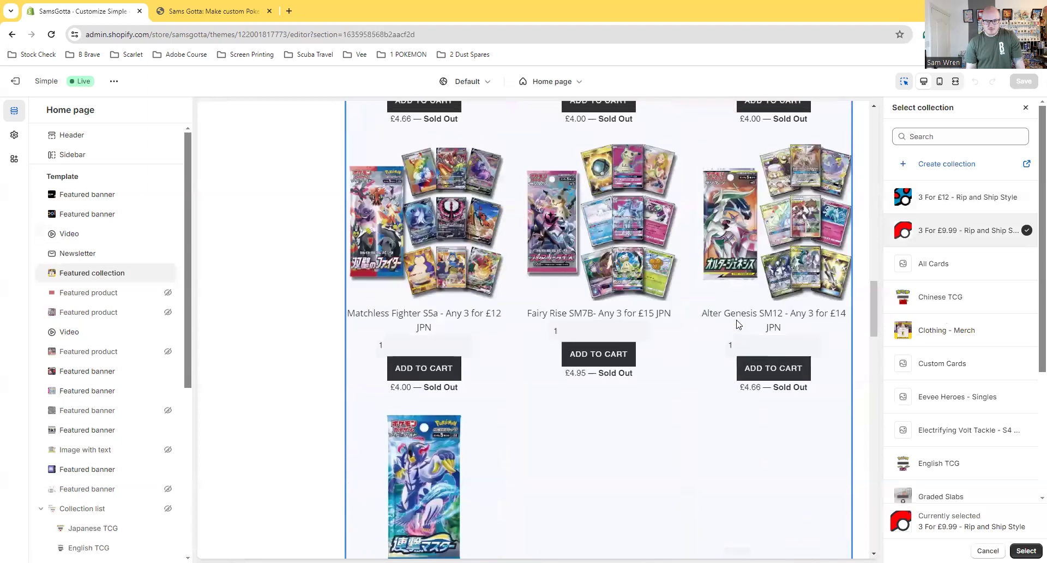
scroll(737, 324, "up", 4)
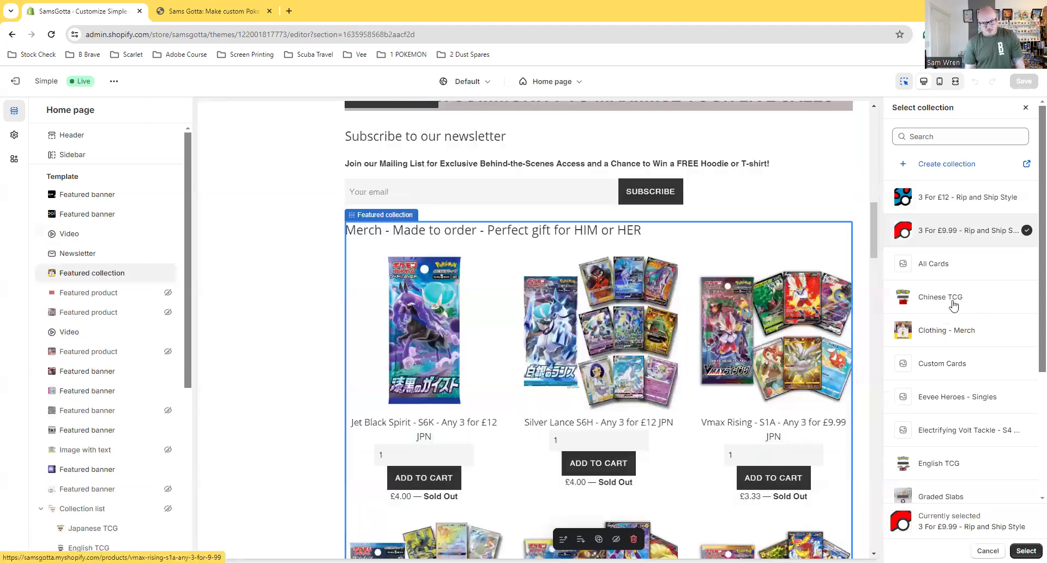
- Preview the Chinese TCG collection in the merch section, and return the section to the Clothing - Merch collection
left_click(952, 300)
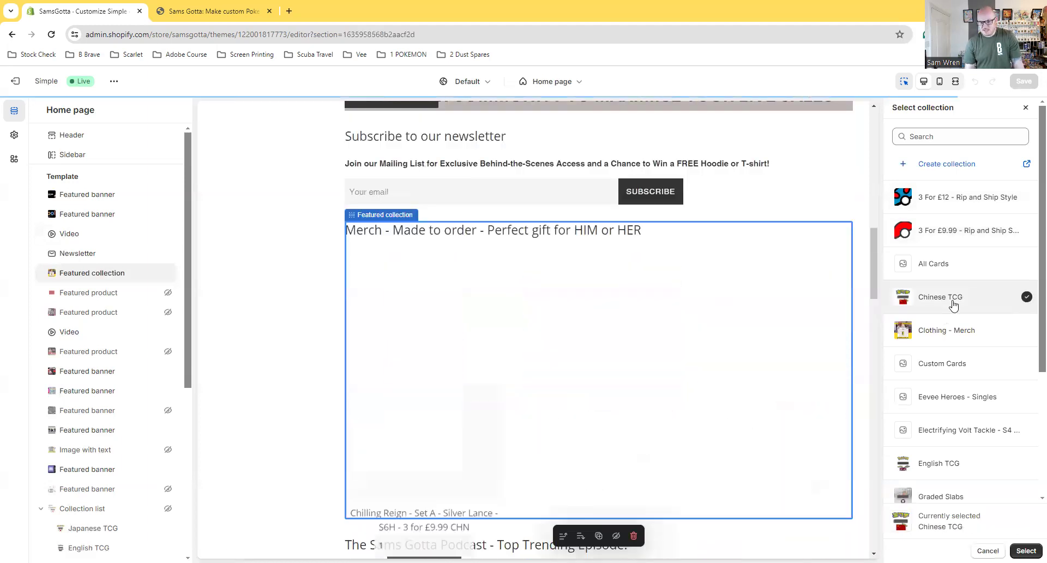
left_click(927, 338)
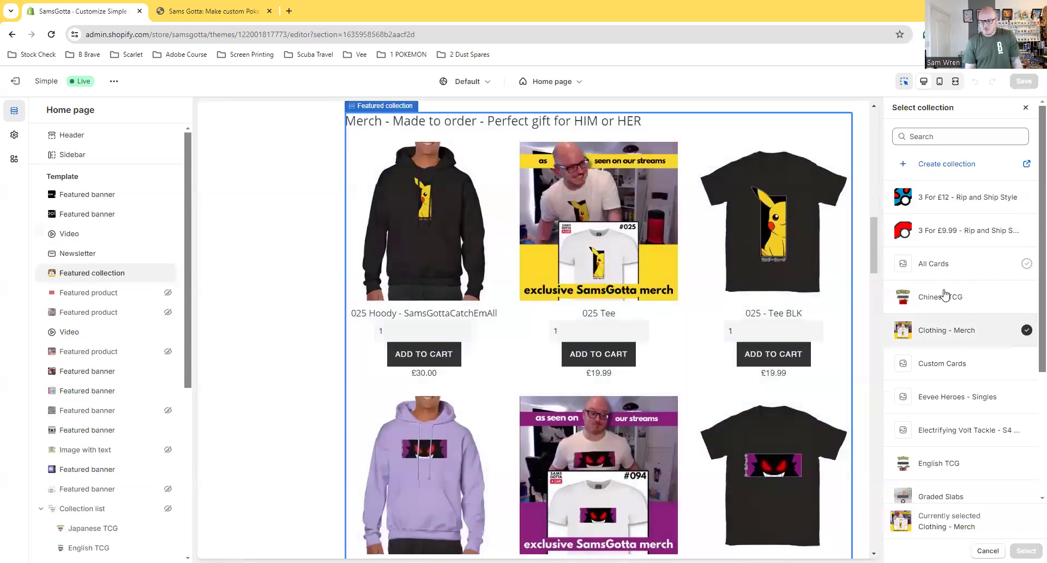
left_click(989, 549)
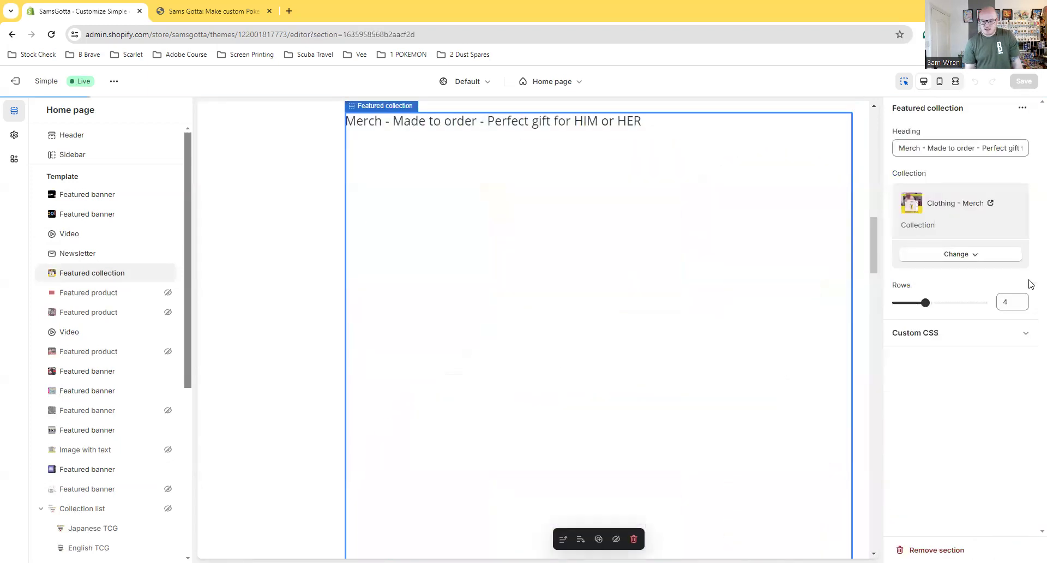
- Keep the merch section at 4 rows and look through its clothing products in the page preview
mouse_move(925, 302)
left_mouse_down()
mouse_move(961, 303)
mouse_move(925, 303)
left_mouse_up()
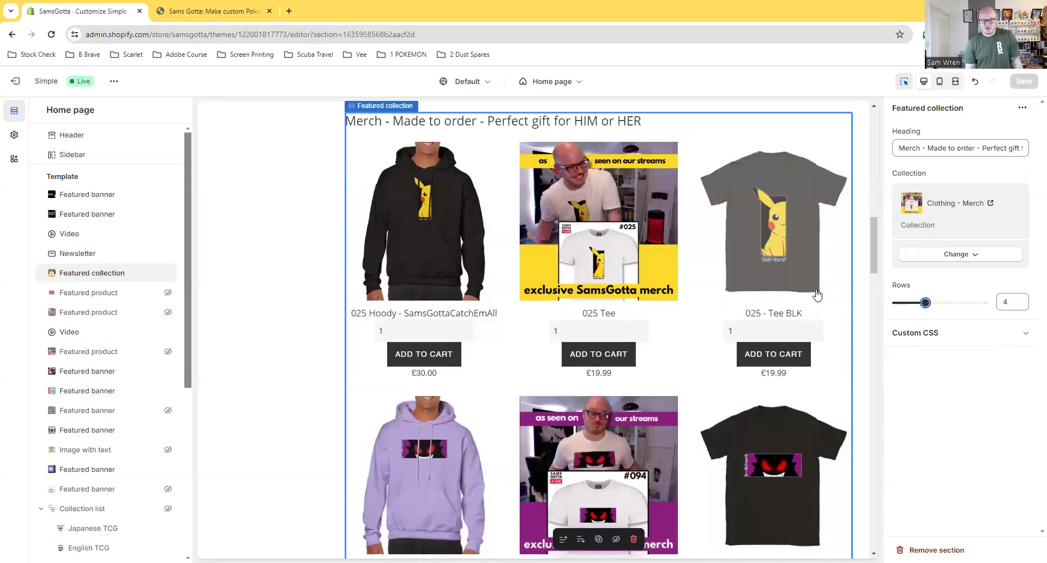
scroll(644, 364, "down", 7)
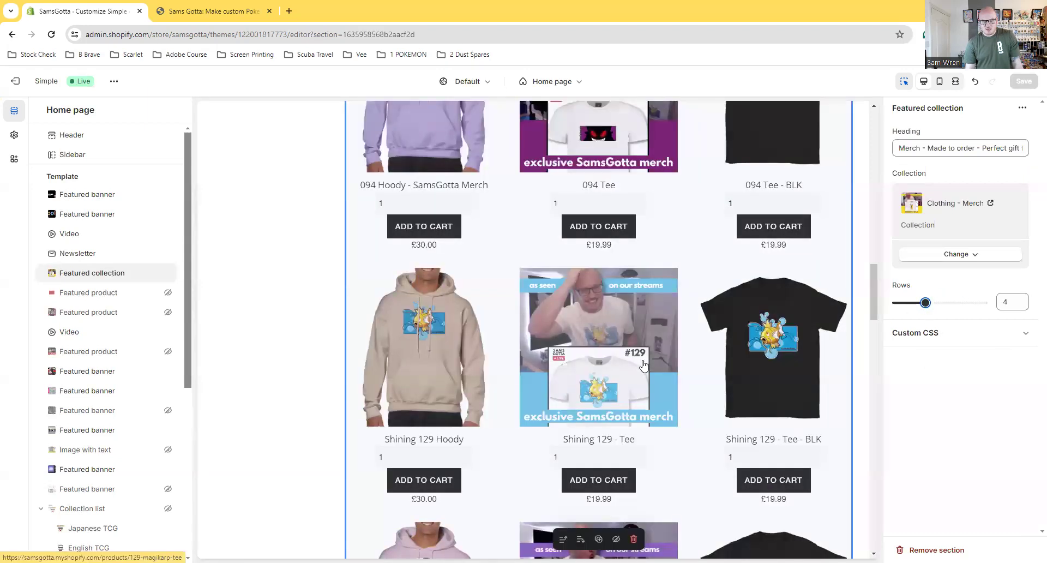
scroll(652, 292, "down", 4)
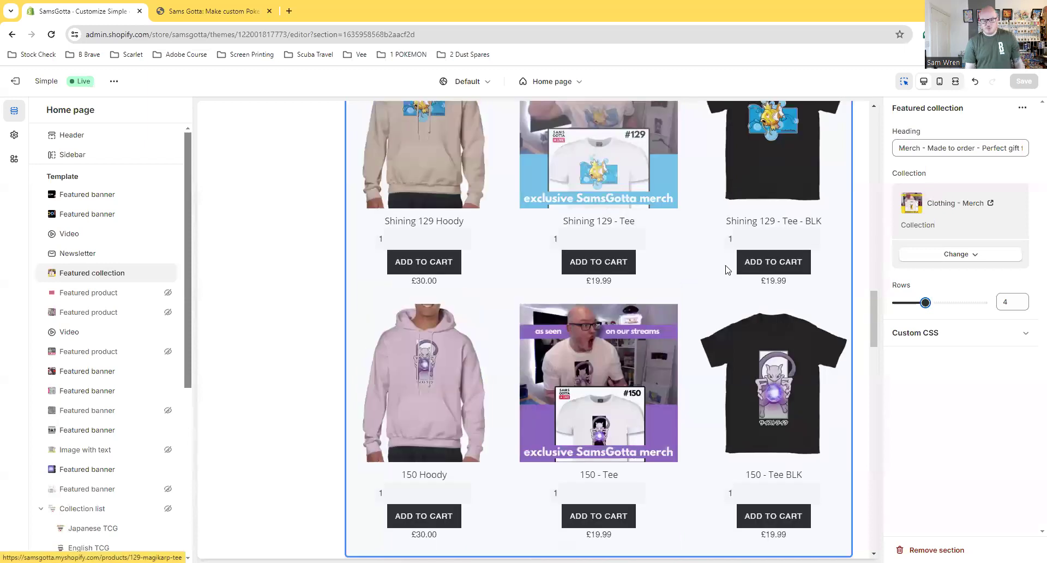
scroll(670, 301, "down", 4)
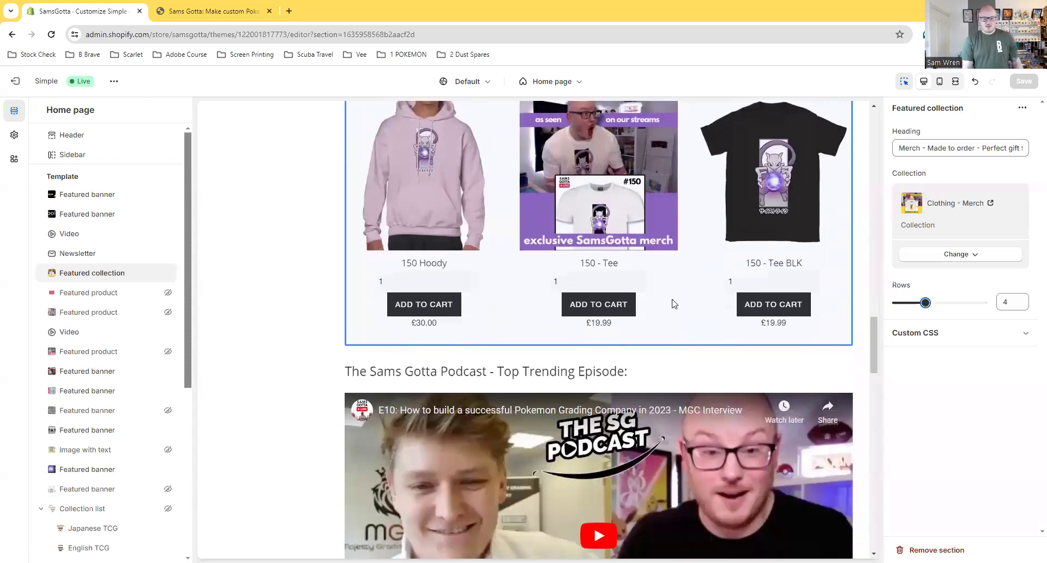
scroll(675, 297, "up", 12)
scroll(676, 293, "up", 3)
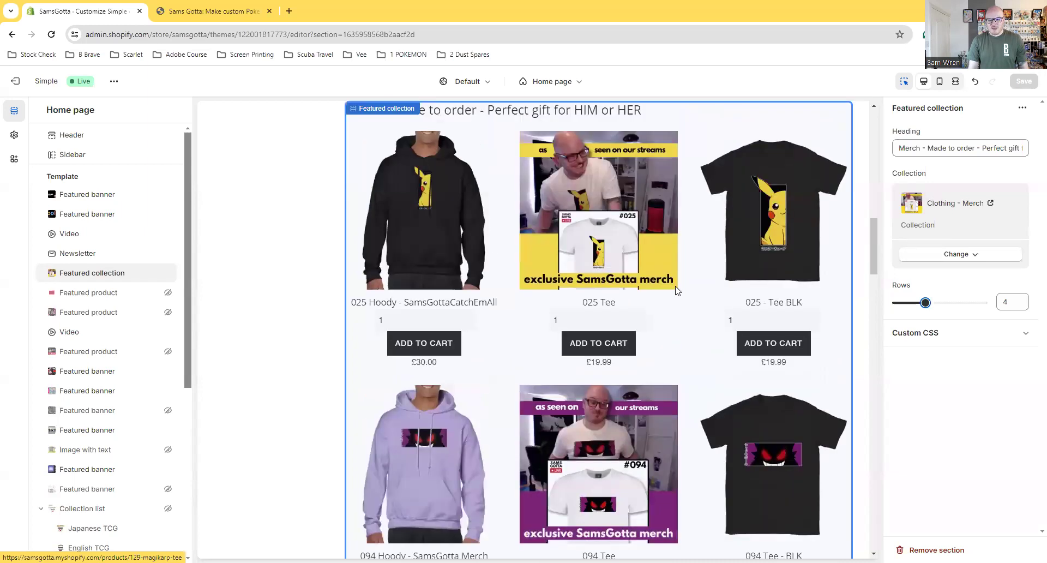
scroll(675, 292, "up", 1)
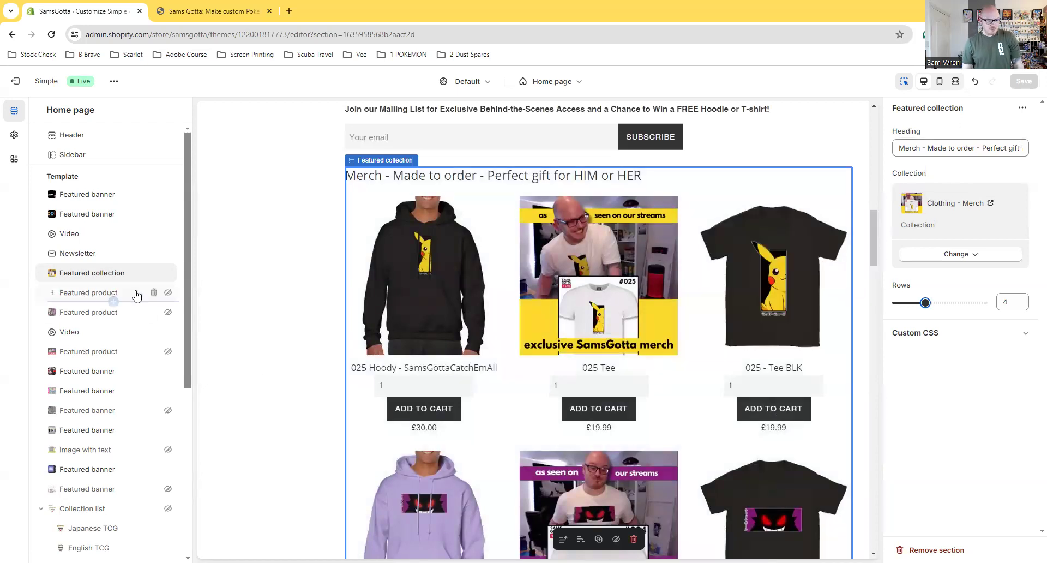
- Show the hidden Tik Tok Live Orders product section and try its 151 Packs, Slabs and Paldea Evolved item options
mouse_move(169, 295)
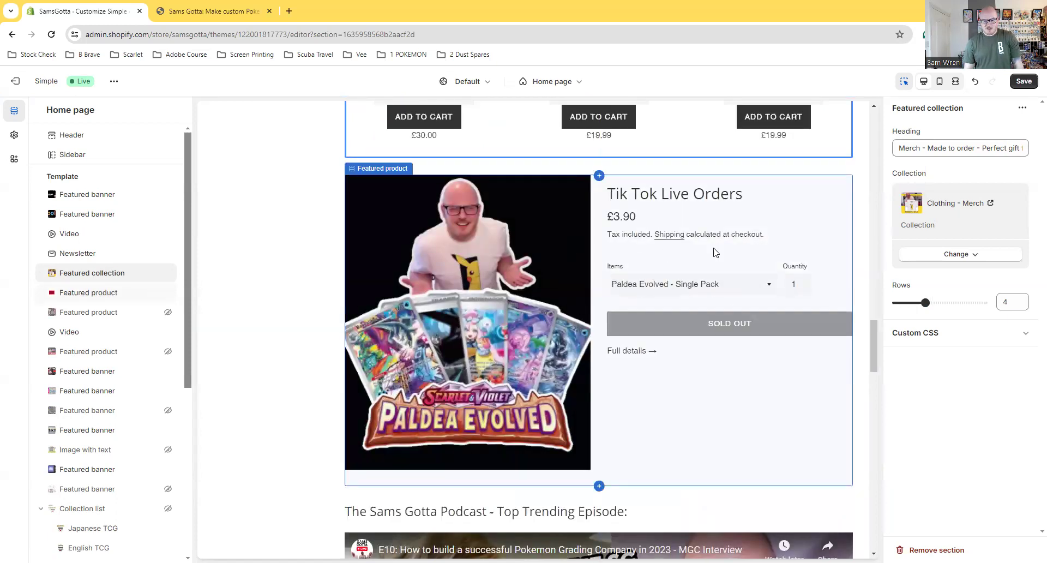
left_click(642, 284)
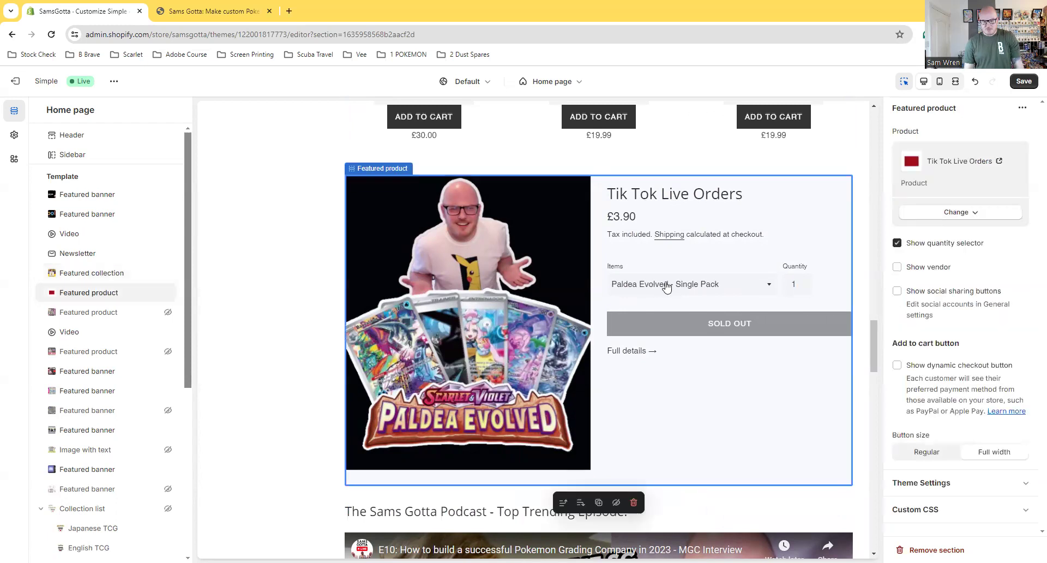
left_click(677, 284)
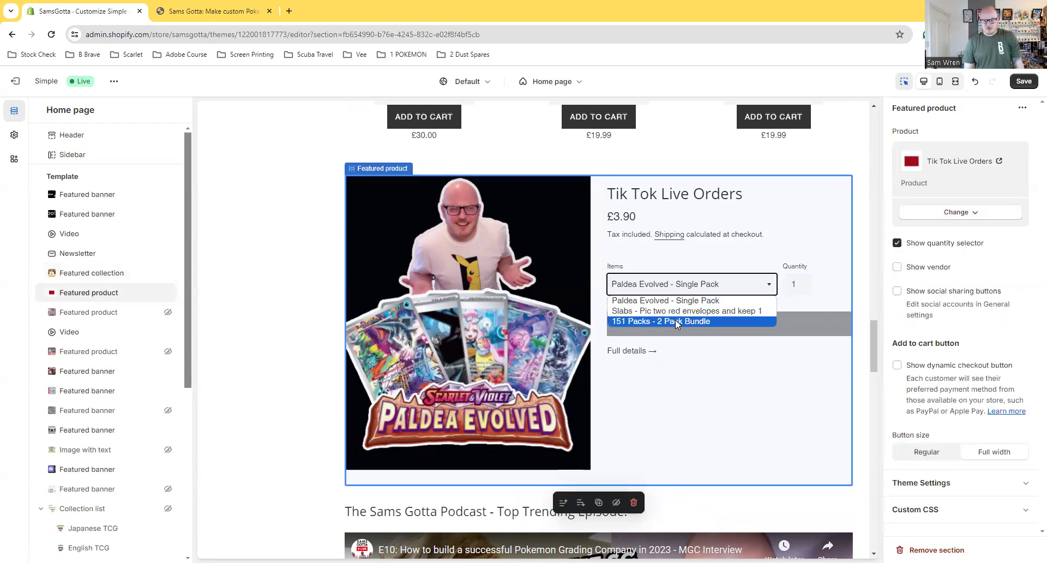
left_click(676, 321)
left_click(686, 291)
left_click(681, 311)
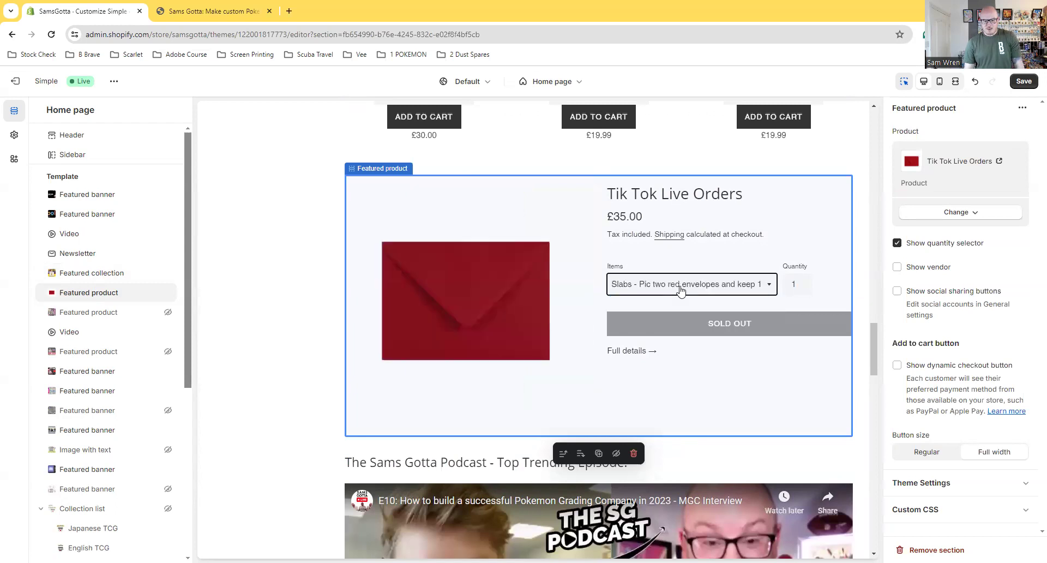
left_click(679, 284)
left_click(676, 300)
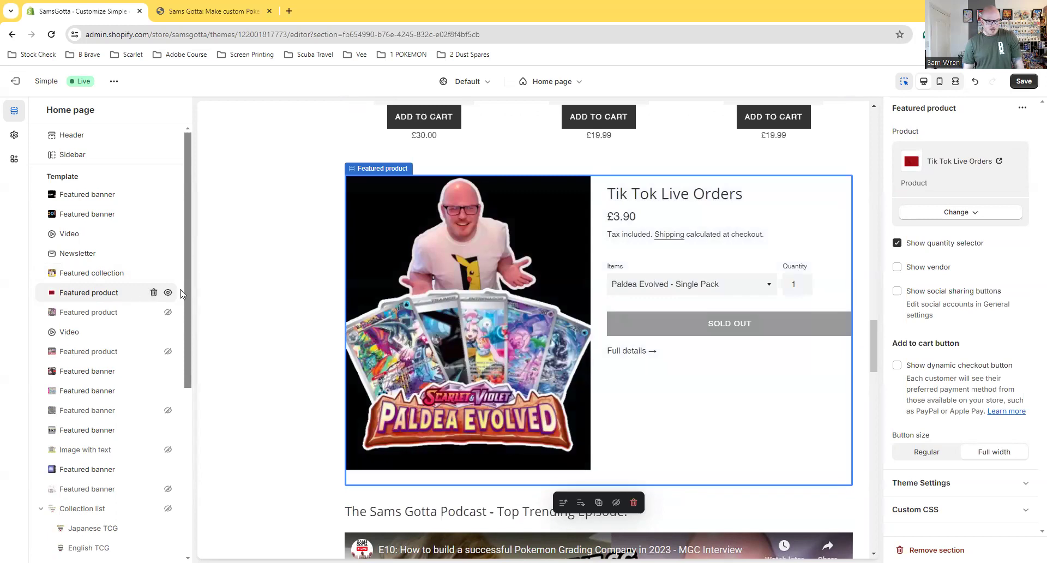
- Hide the Tik Tok Live Orders product section and show the MEGA £5 Dip Box product section below it
left_click(168, 293)
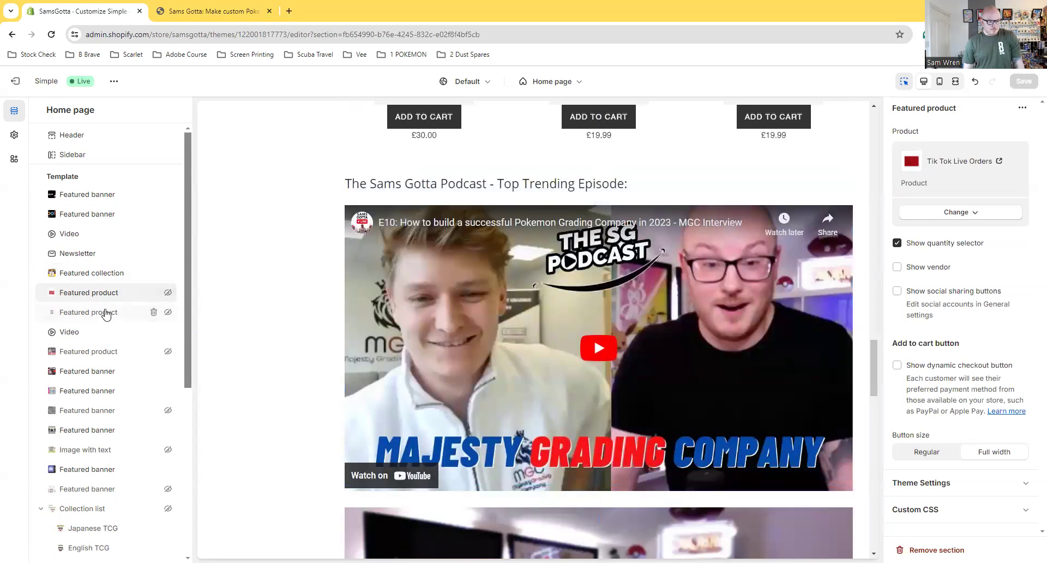
left_click(107, 314)
left_click(167, 313)
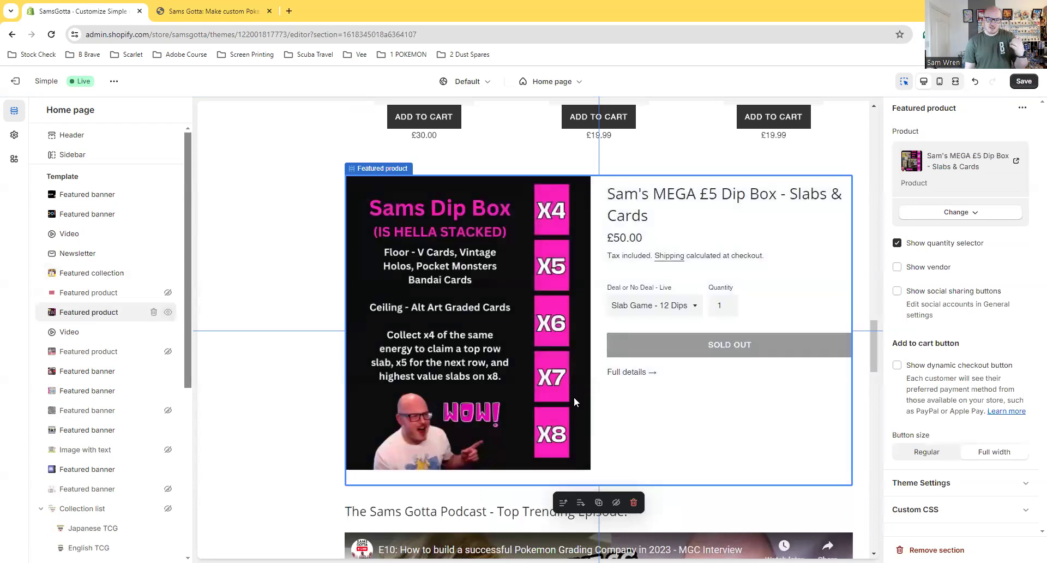
- Try the 24, 36 and 60 Dips options of the MEGA £5 Dip Box product, and hide its section again
left_click(684, 305)
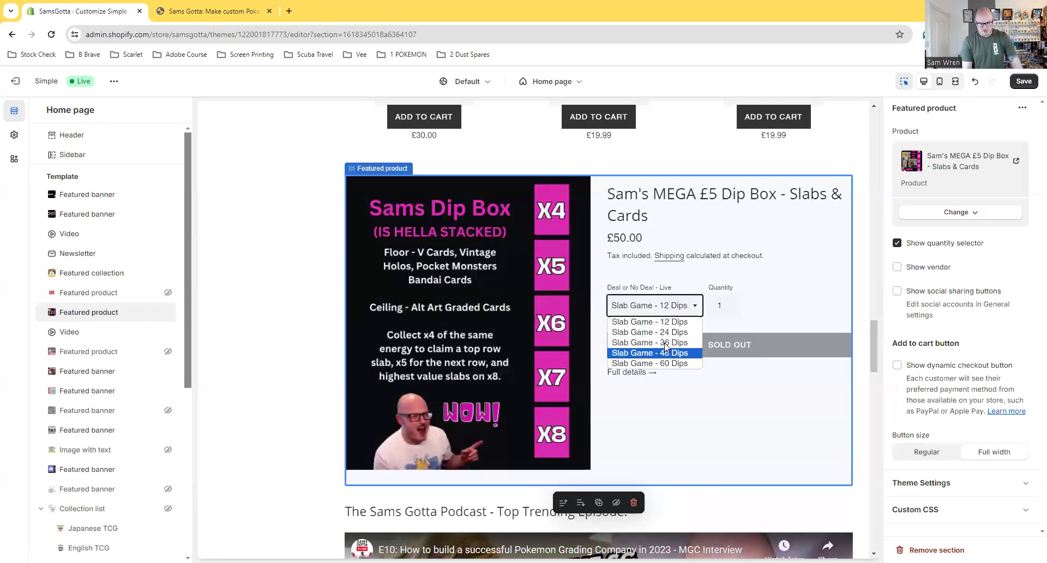
left_click(665, 332)
left_click(671, 309)
left_click(673, 342)
left_click(675, 315)
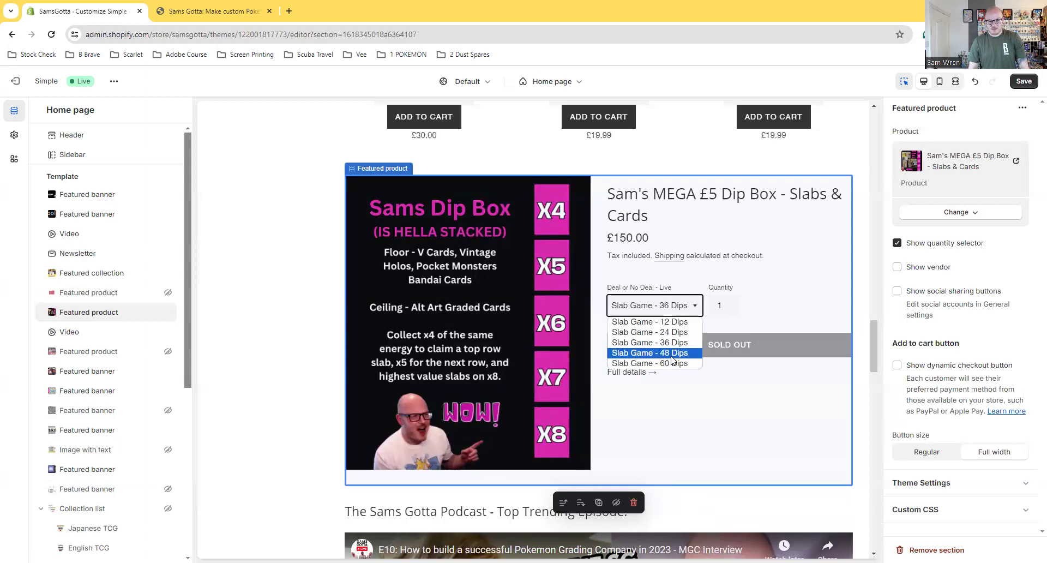
left_click(651, 362)
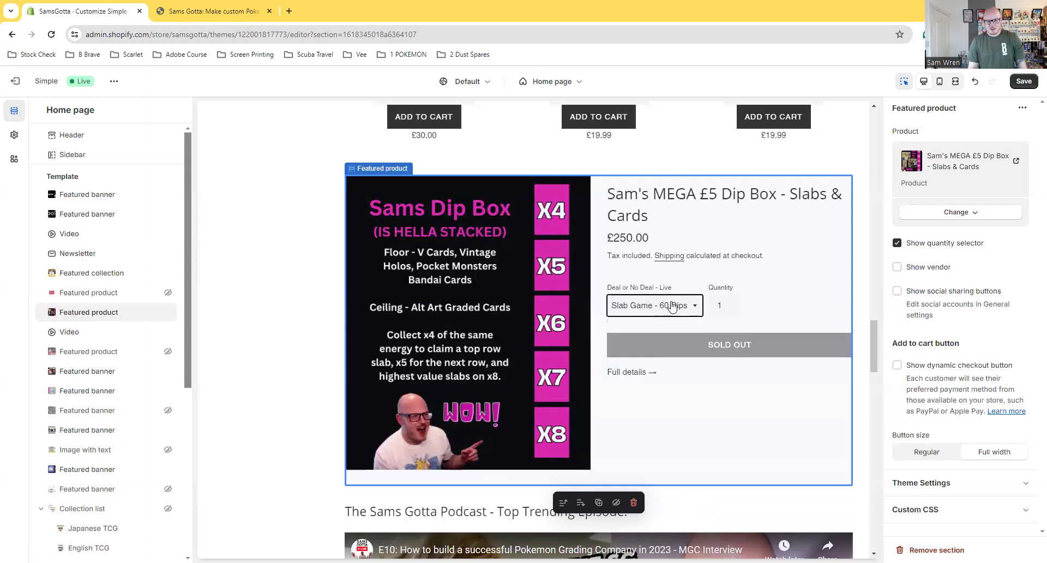
left_click_drag(148, 322, 111, 472)
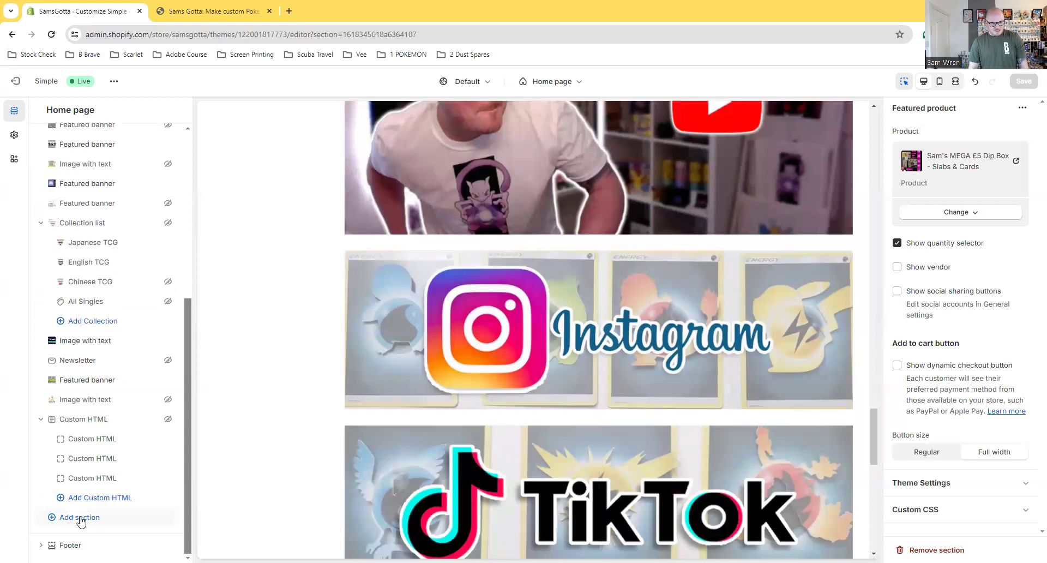
- Add a Blog posts section at the end of the home page template and remove it again
left_click(80, 518)
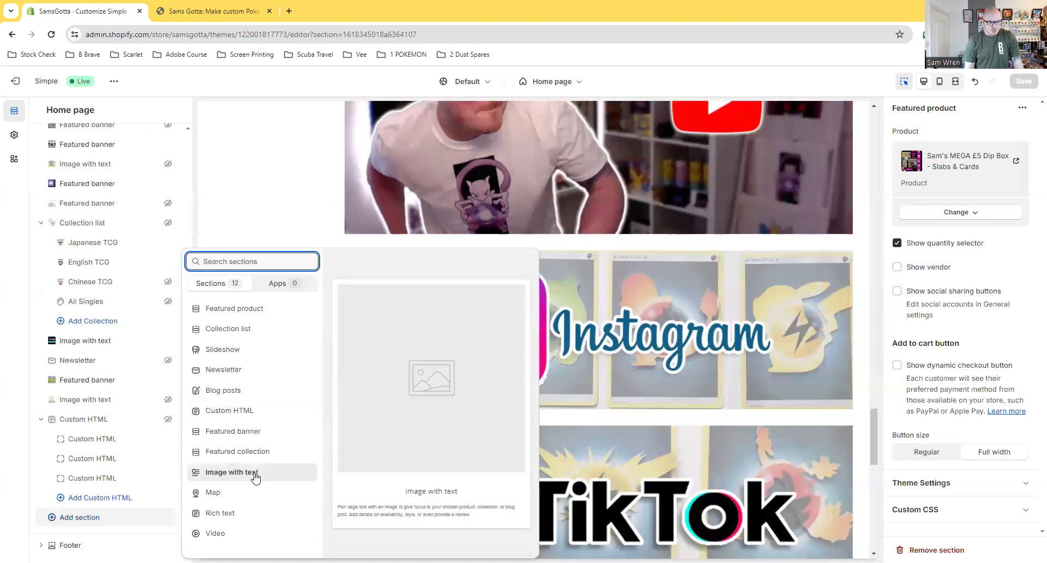
left_click(242, 390)
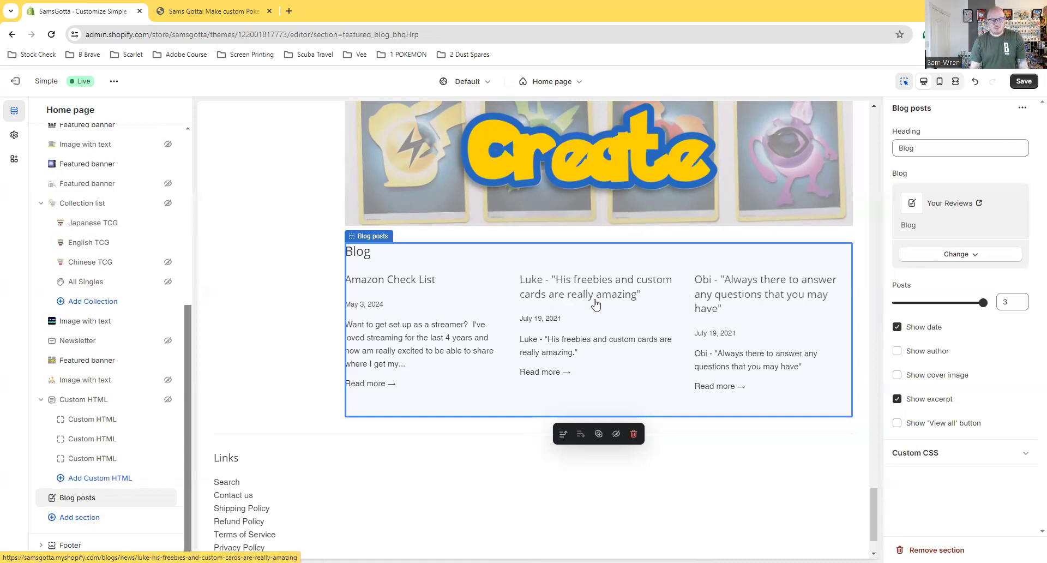
left_click(152, 496)
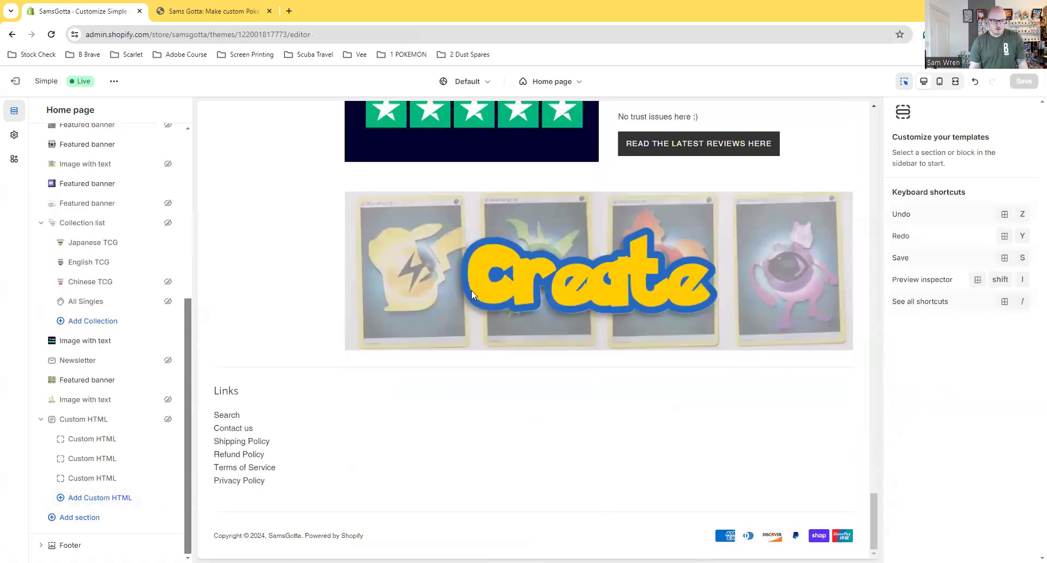
- Switch the home page preview to the mobile view
scroll(103, 458, "up", 5)
scroll(305, 385, "up", 10)
scroll(306, 385, "up", 15)
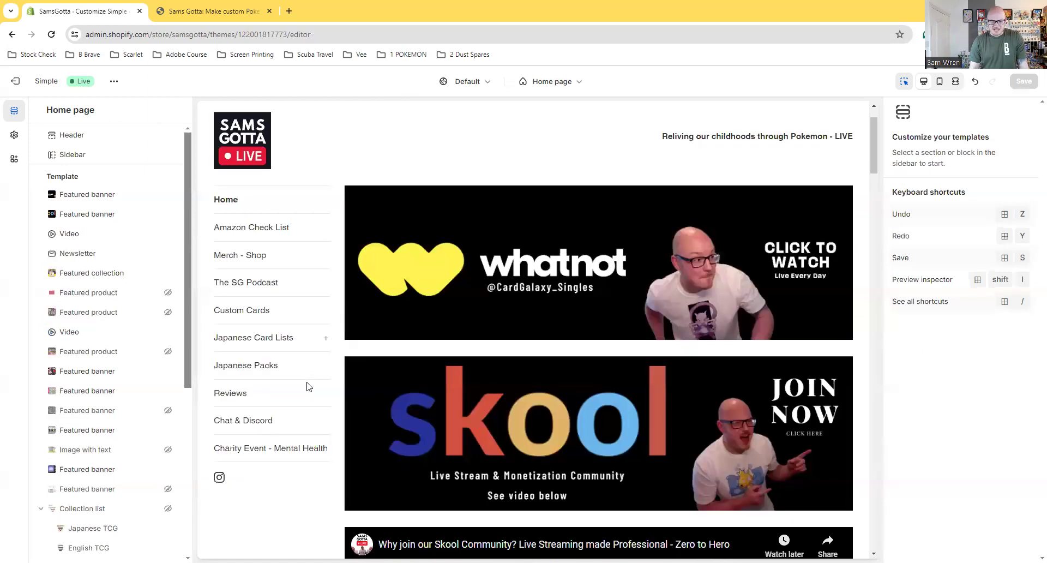
scroll(305, 387, "up", 1)
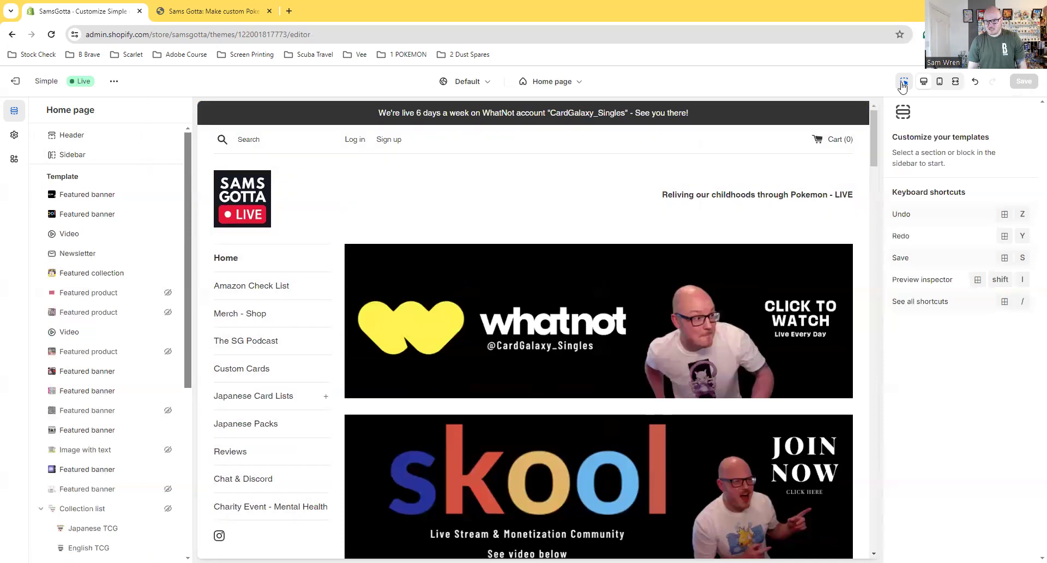
left_click(939, 81)
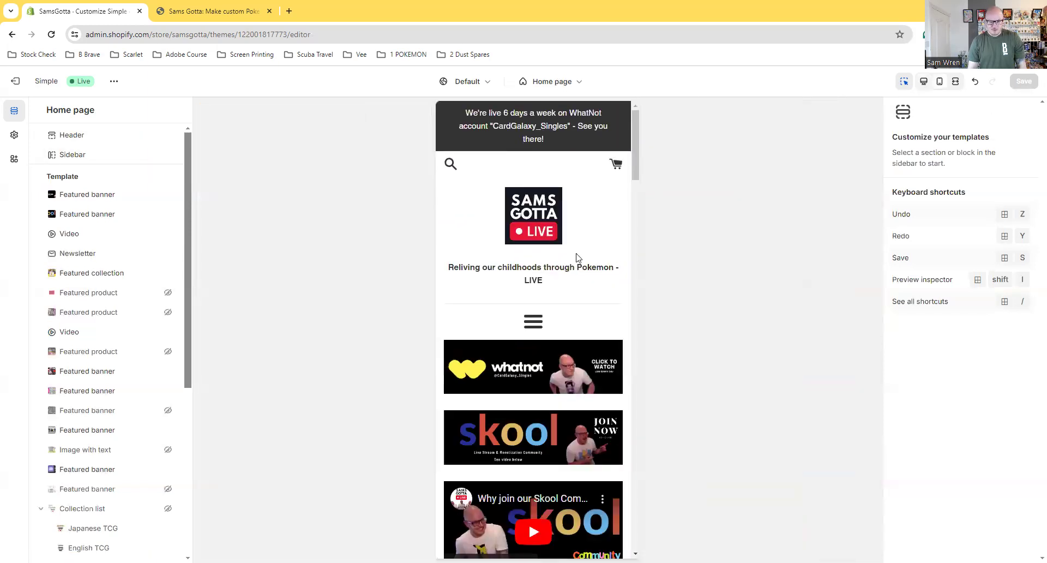
- Examine how the newsletter and merch collection sections are laid out in the mobile preview of the home page
scroll(580, 261, "down", 10)
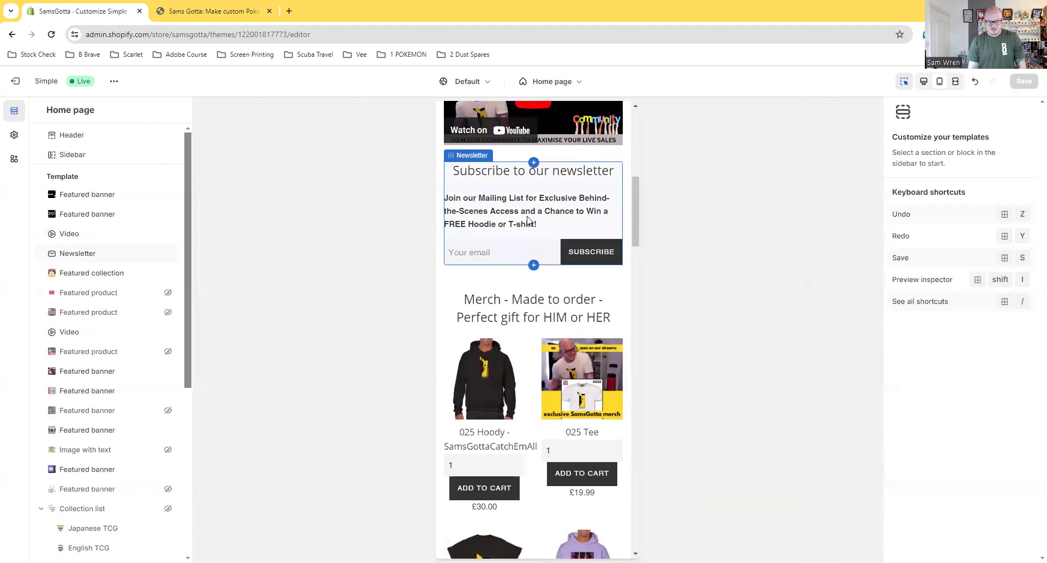
scroll(565, 283, "down", 15)
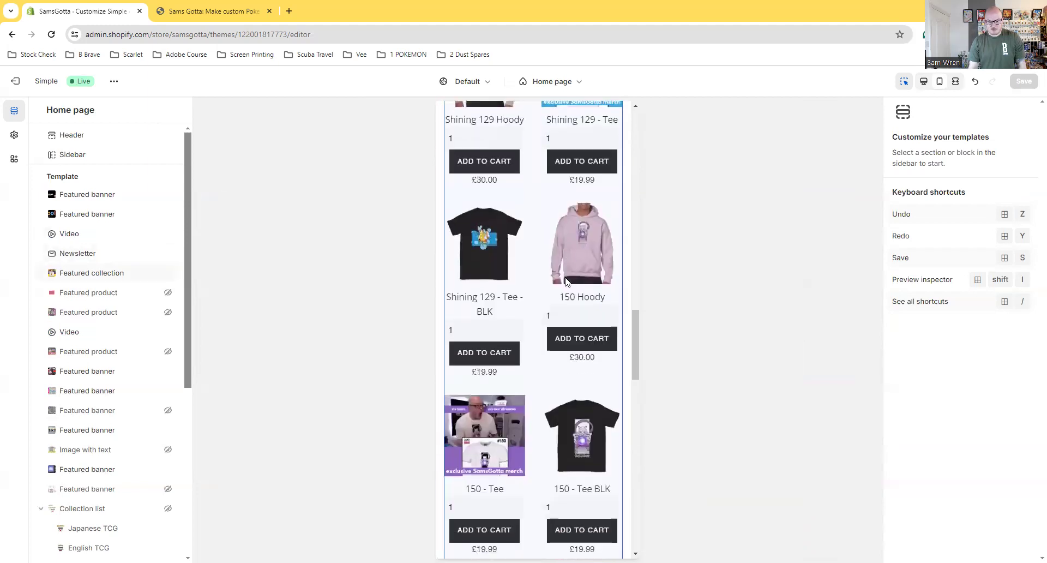
scroll(565, 281, "down", 3)
scroll(564, 280, "up", 8)
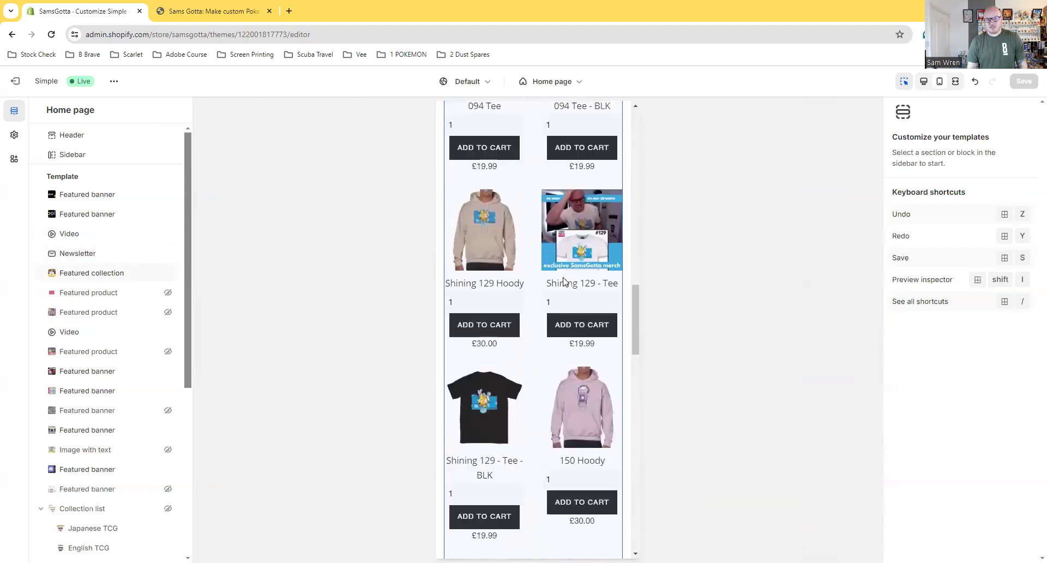
scroll(559, 278, "up", 8)
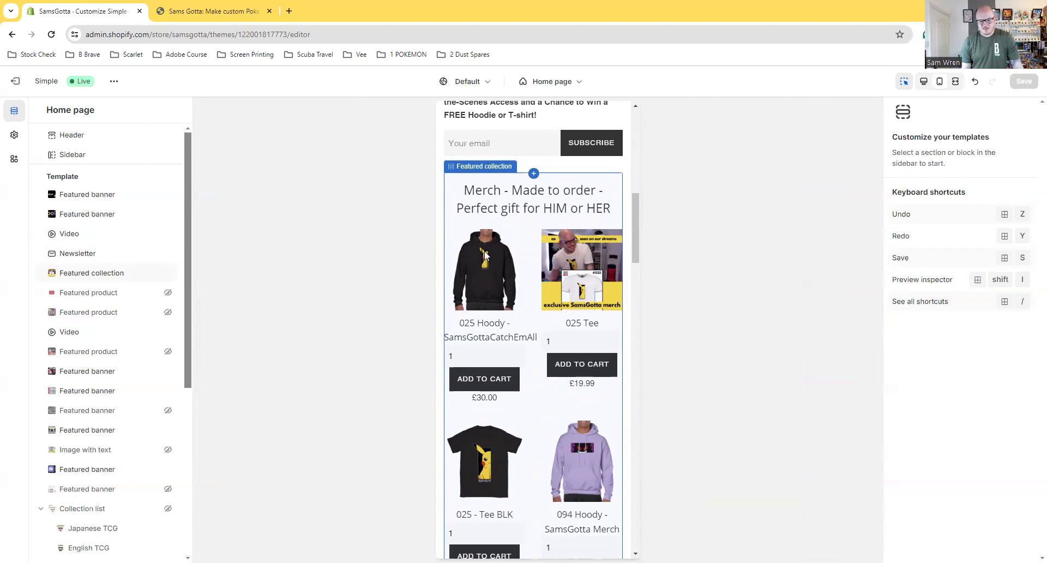
scroll(534, 365, "down", 8)
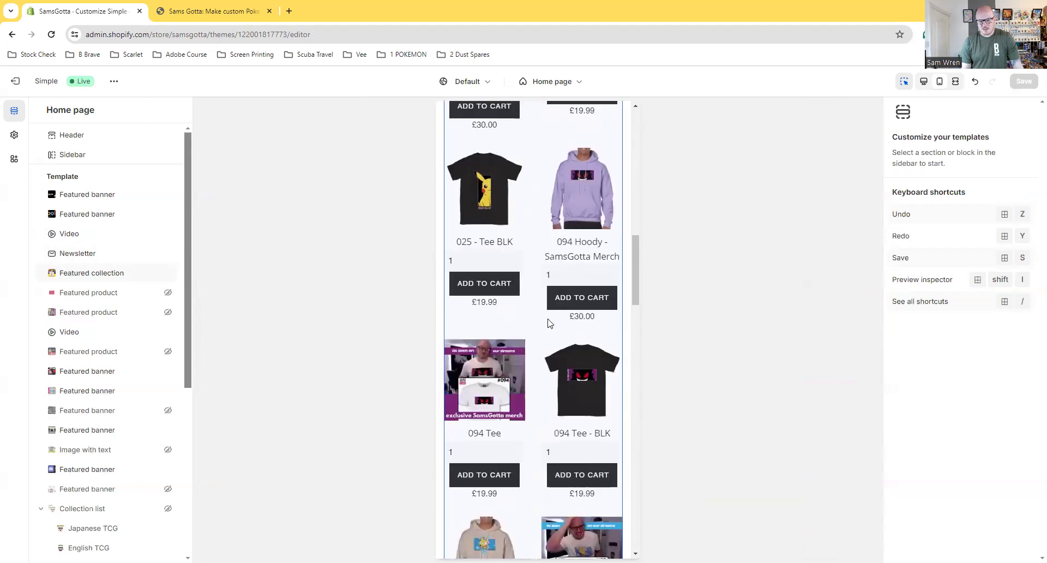
scroll(550, 377, "up", 6)
scroll(550, 377, "up", 3)
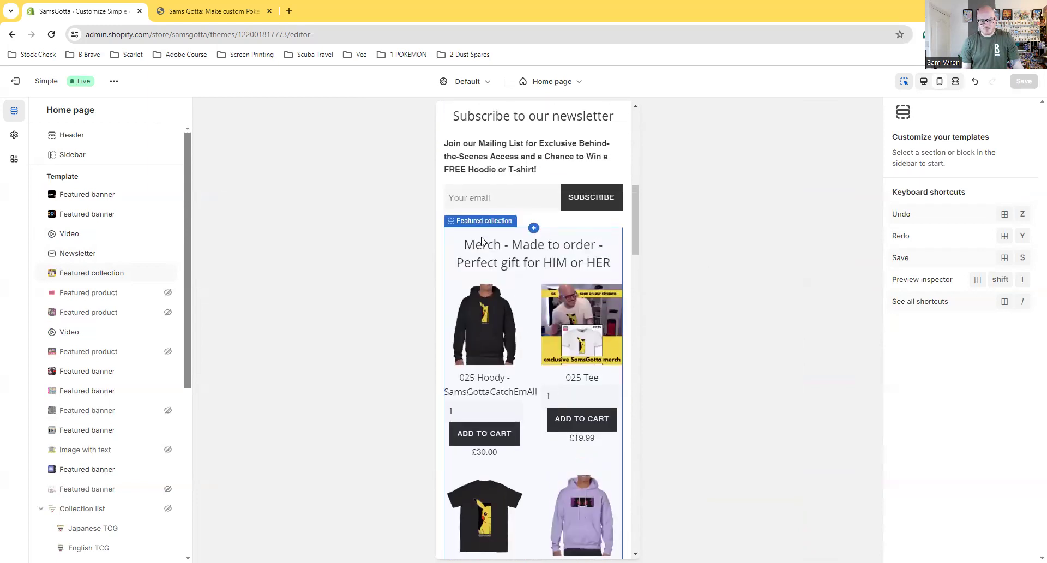
scroll(533, 389, "down", 2)
scroll(533, 388, "down", 6)
scroll(539, 447, "down", 4)
scroll(539, 447, "down", 8)
scroll(539, 447, "up", 9)
scroll(539, 446, "up", 10)
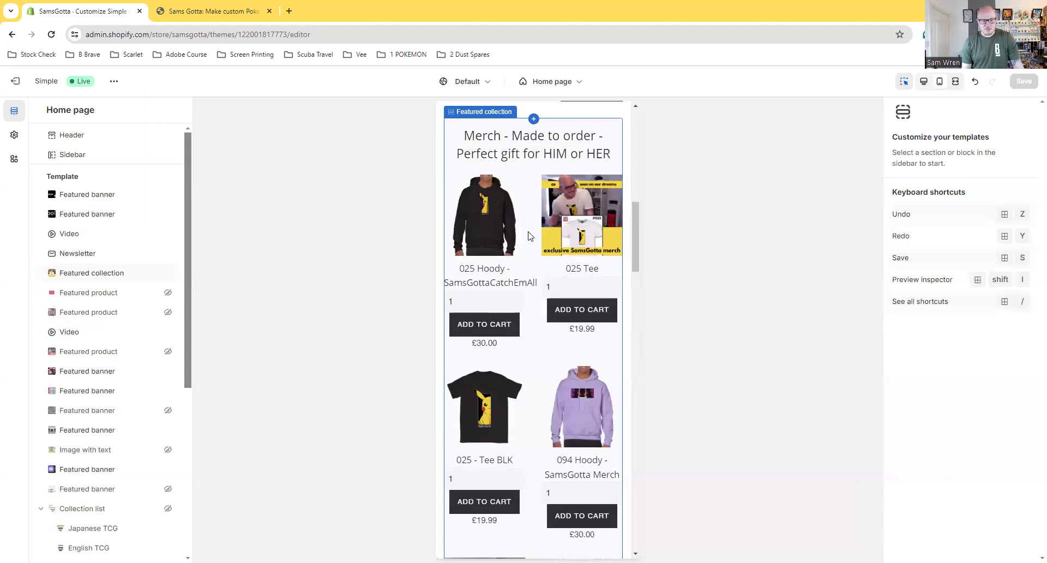
- Exit the theme editor and open the store's product list
left_click(16, 82)
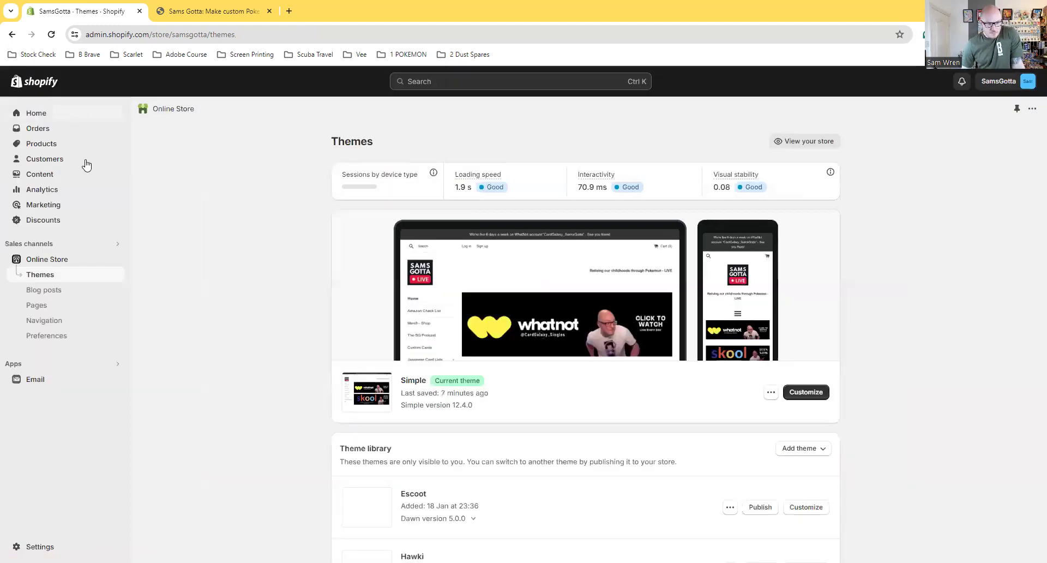
left_click(44, 145)
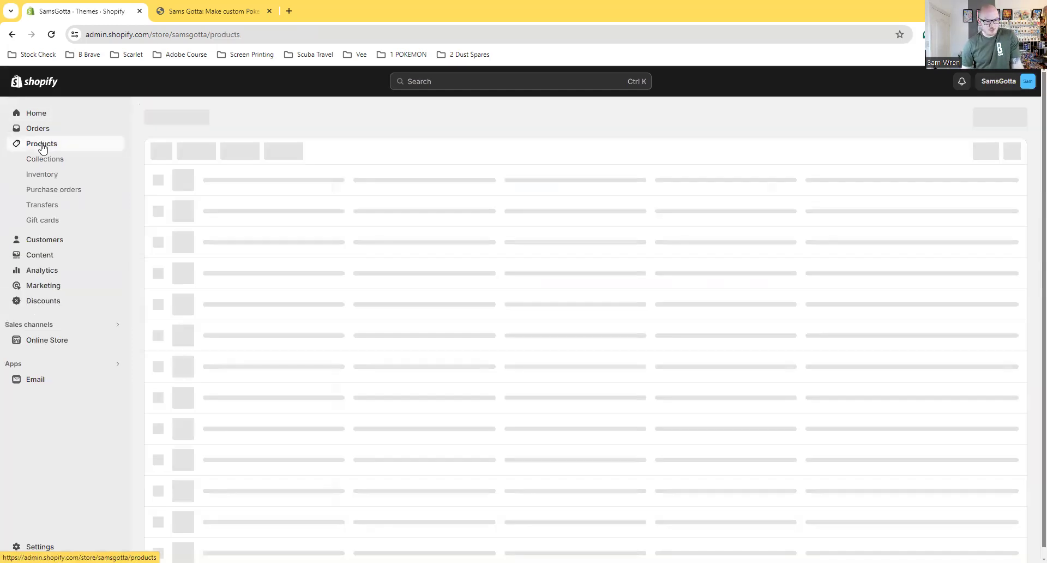
- Open the Clothing - Merch collection from the store's collections and place the cursor in its description
left_click(46, 159)
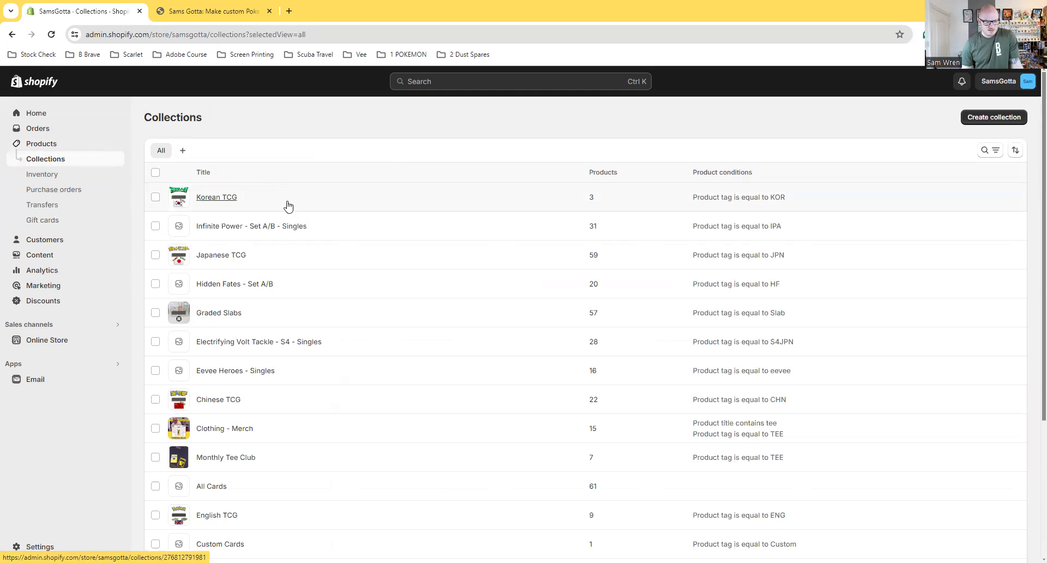
left_click(225, 376)
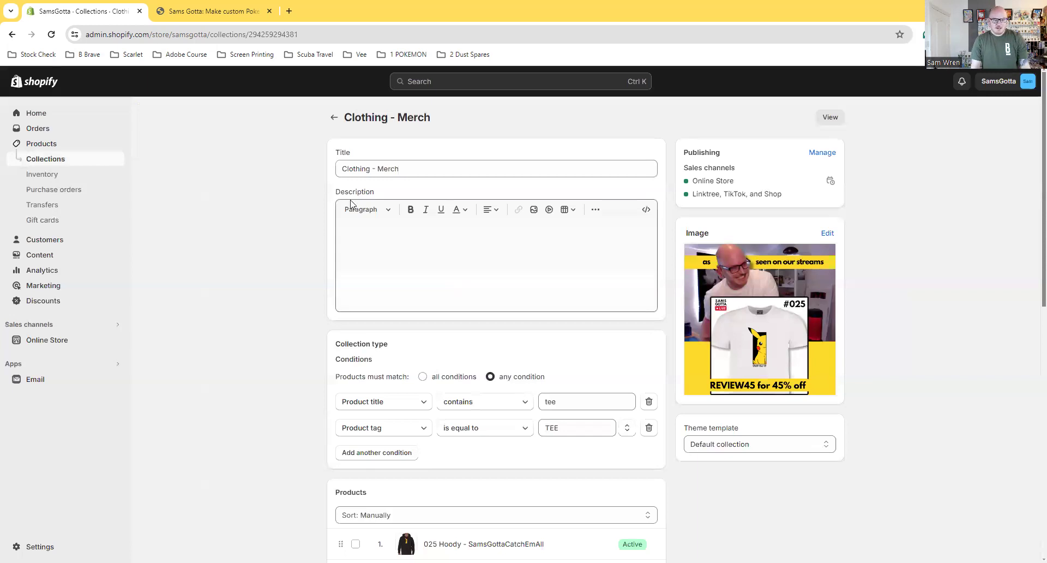
left_click(404, 241)
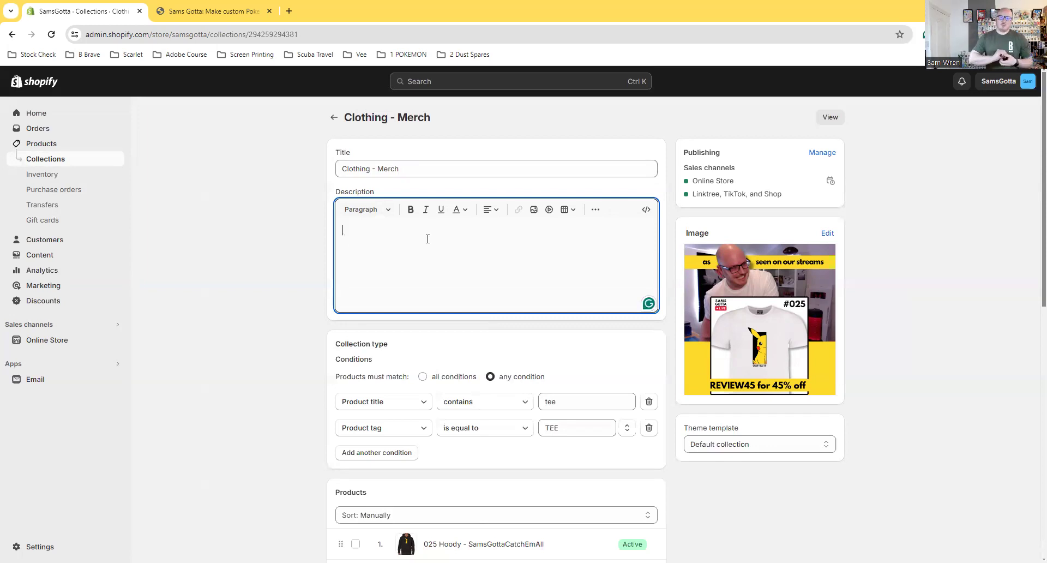
- Examine the Clothing - Merch collection's matching conditions and the products they bring in
scroll(423, 292, "down", 10)
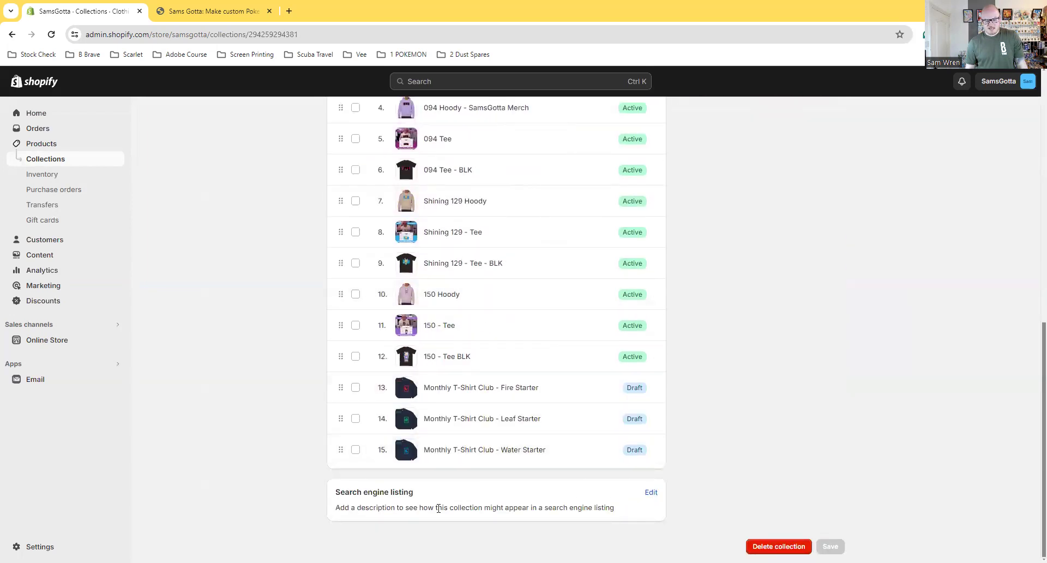
scroll(423, 502, "up", 10)
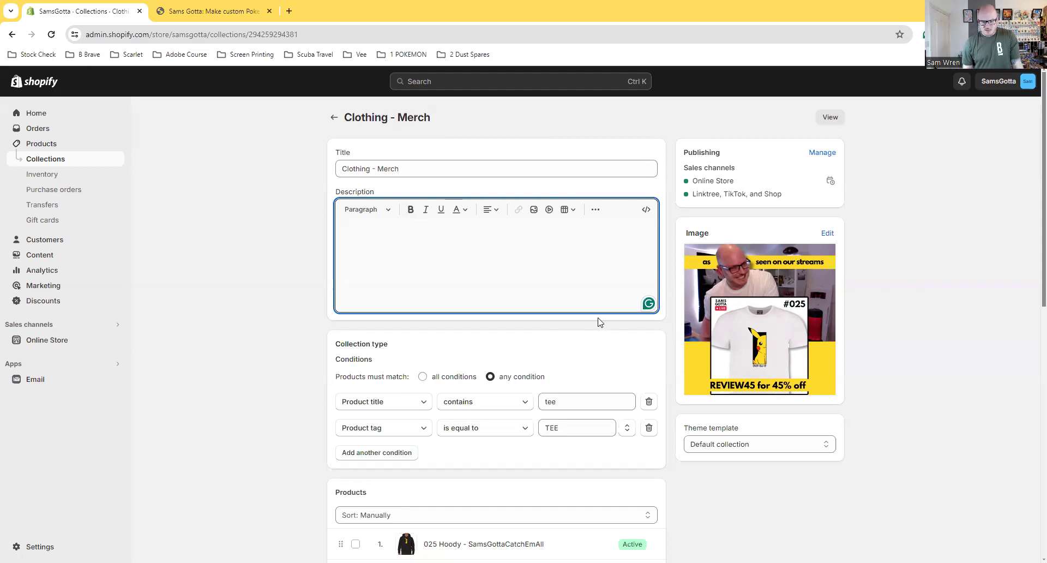
scroll(597, 322, "down", 5)
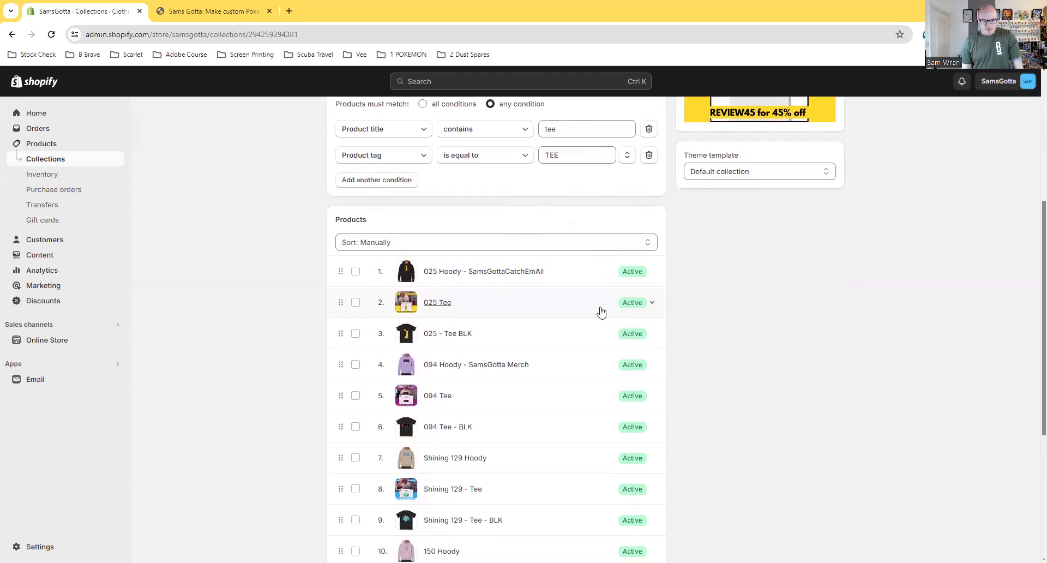
scroll(599, 308, "up", 5)
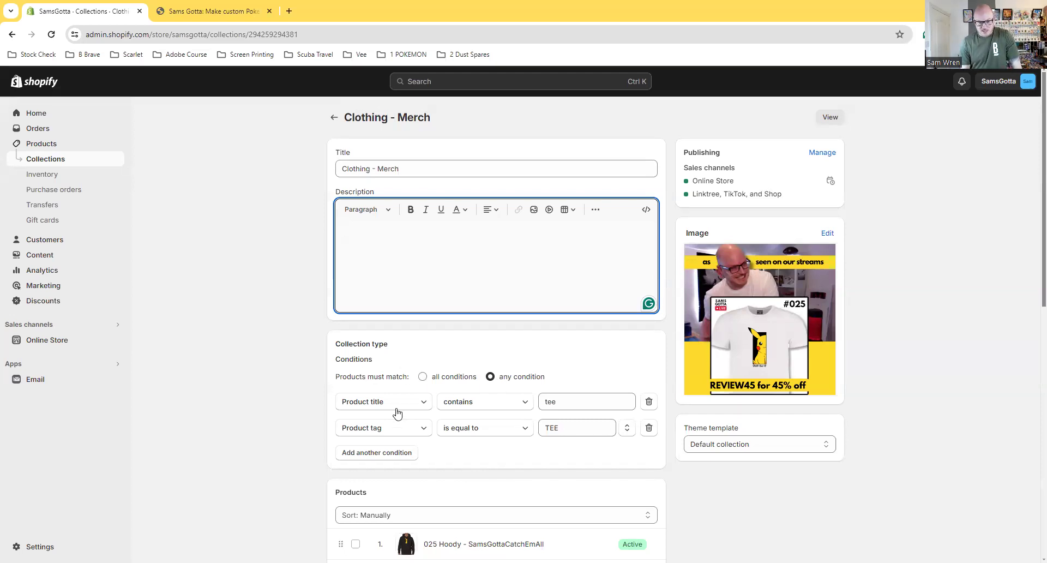
left_click(569, 403)
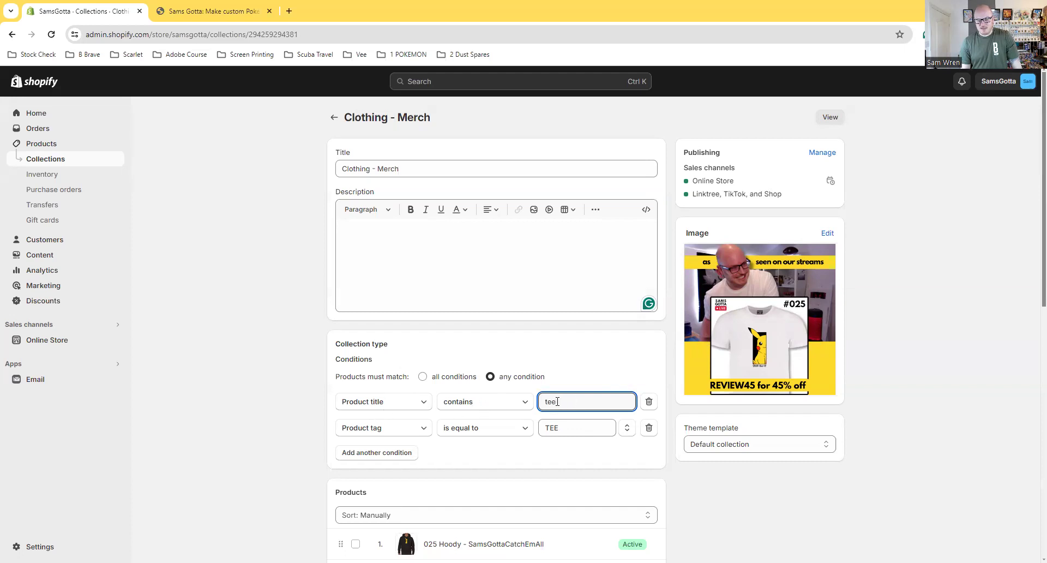
scroll(560, 400, "down", 4)
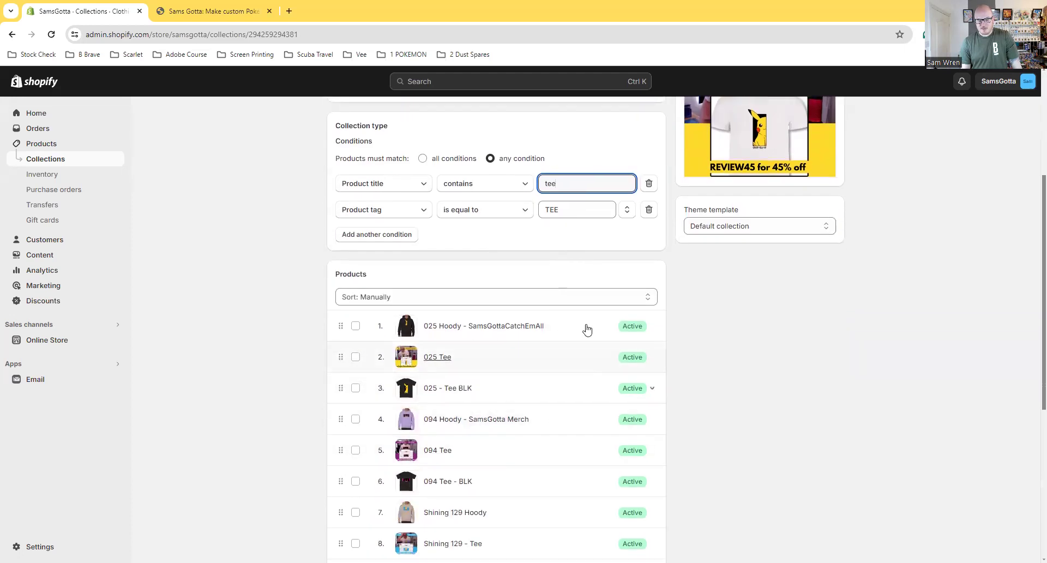
- Add a third collection condition, inventory stock is greater than 1, and remove it again
scroll(595, 312, "up", 2)
left_click(406, 344)
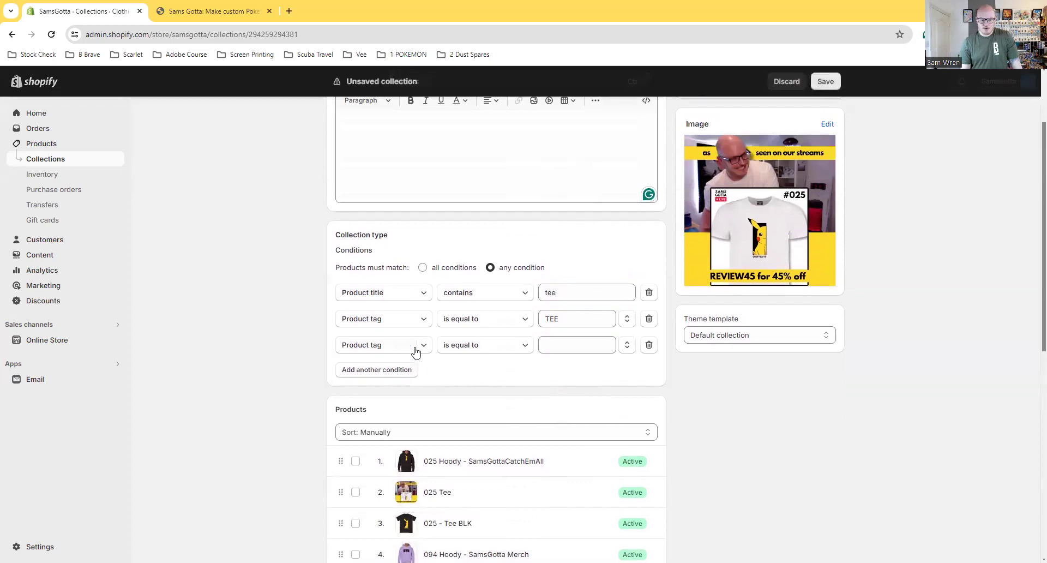
left_click(403, 346)
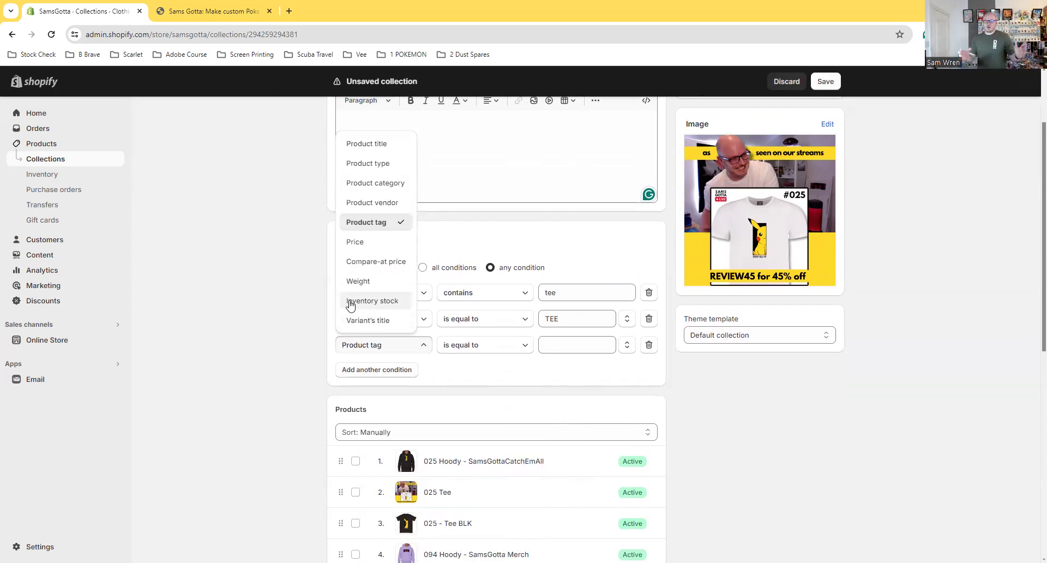
left_click(351, 303)
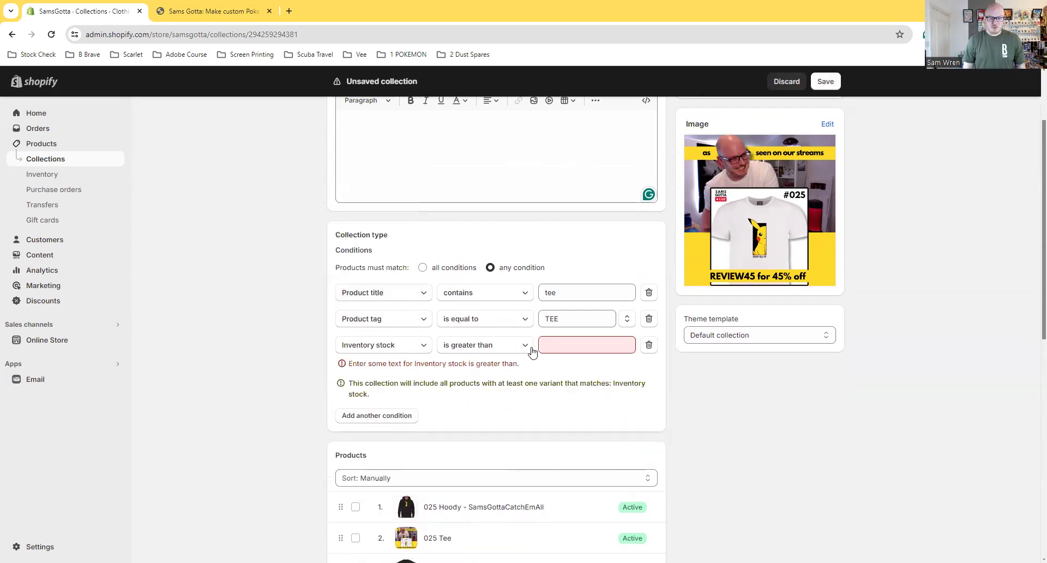
left_click(614, 347)
type("1")
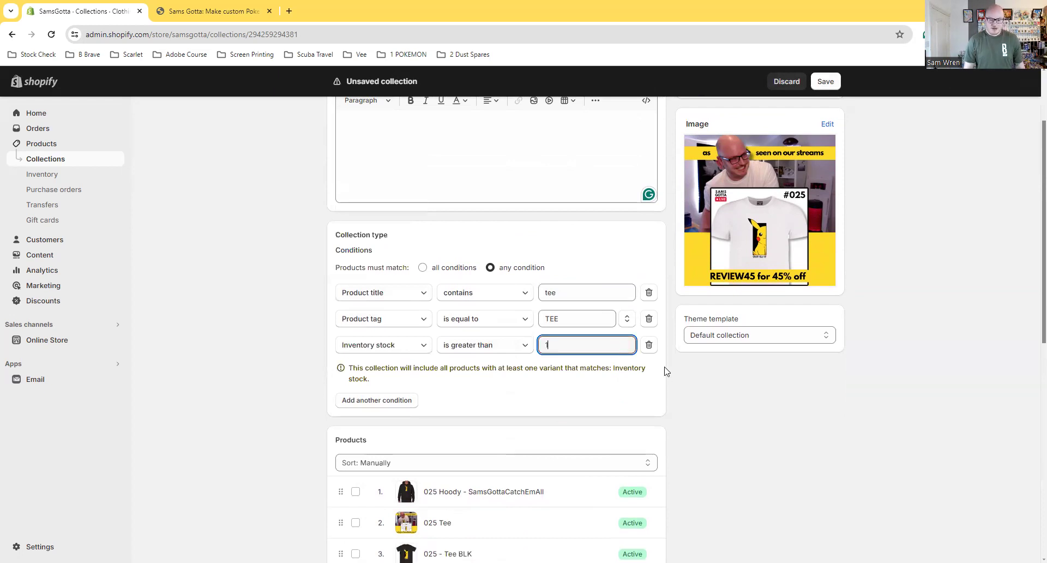
left_click(676, 383)
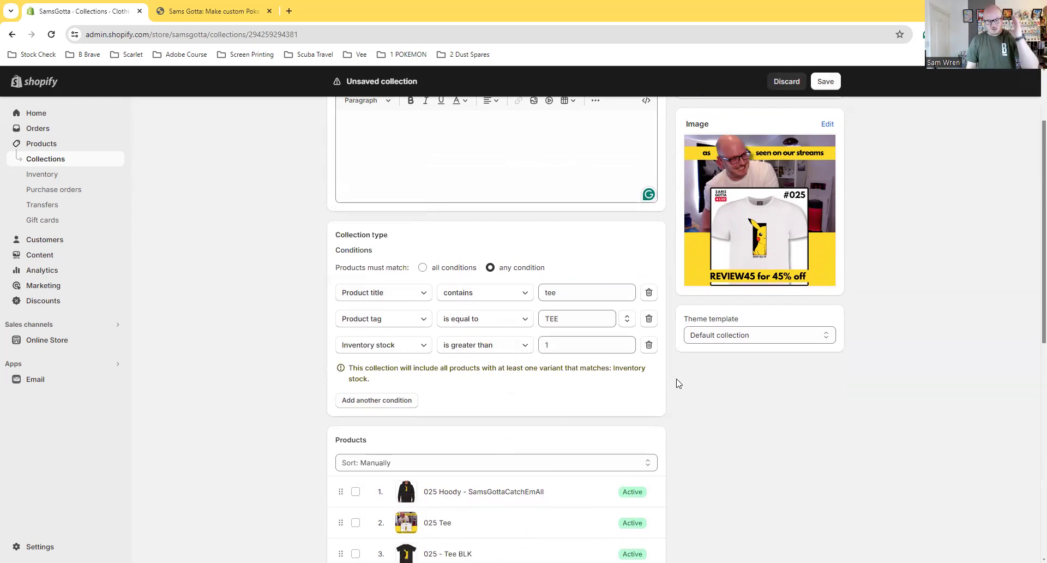
left_click(650, 349)
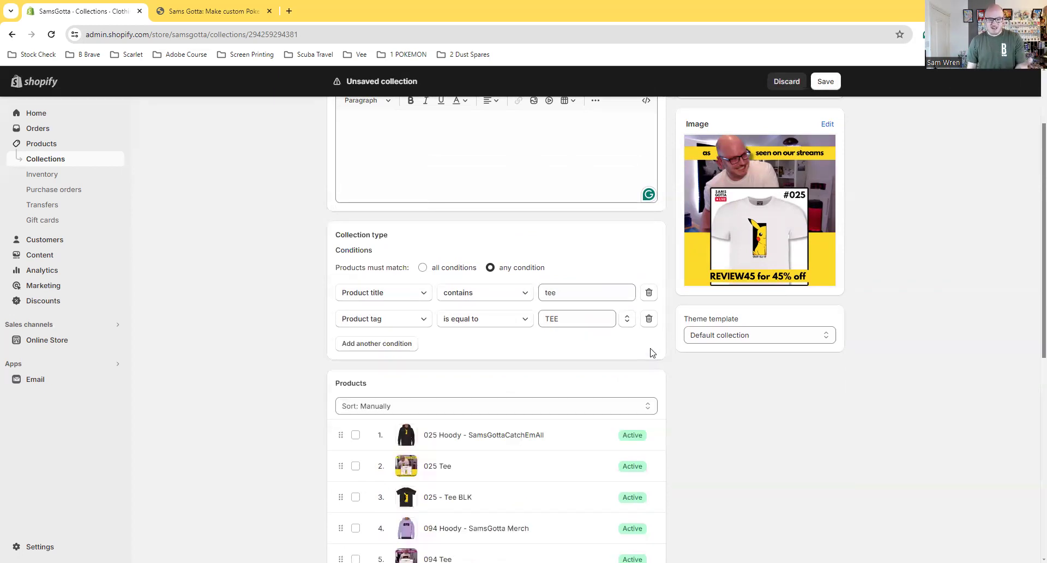
- Try Price instead of Product tag in the second condition, leave the collection without saving and reopen Clothing - Merch
left_click(402, 318)
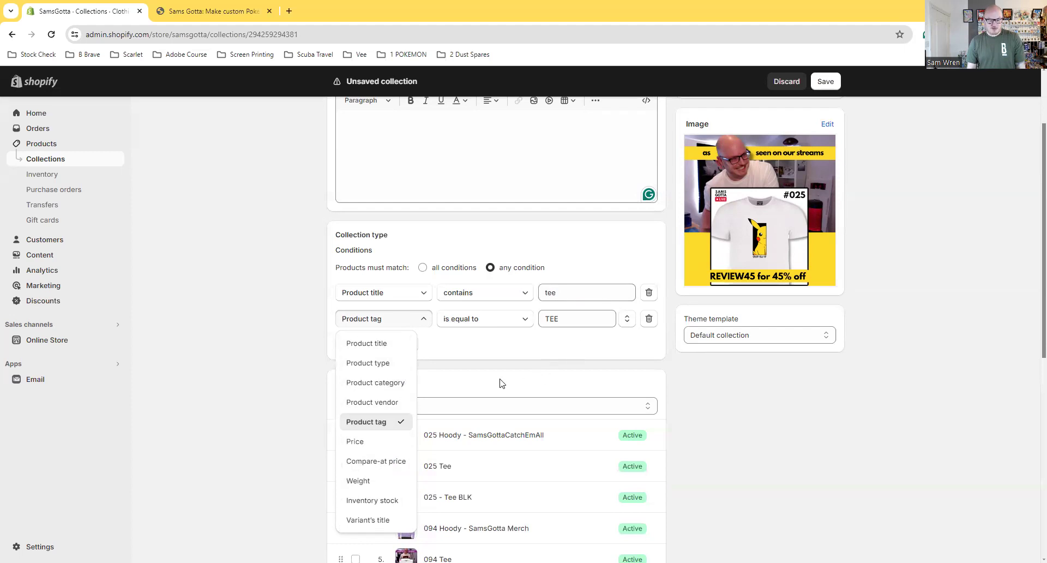
left_click(364, 441)
left_click(460, 322)
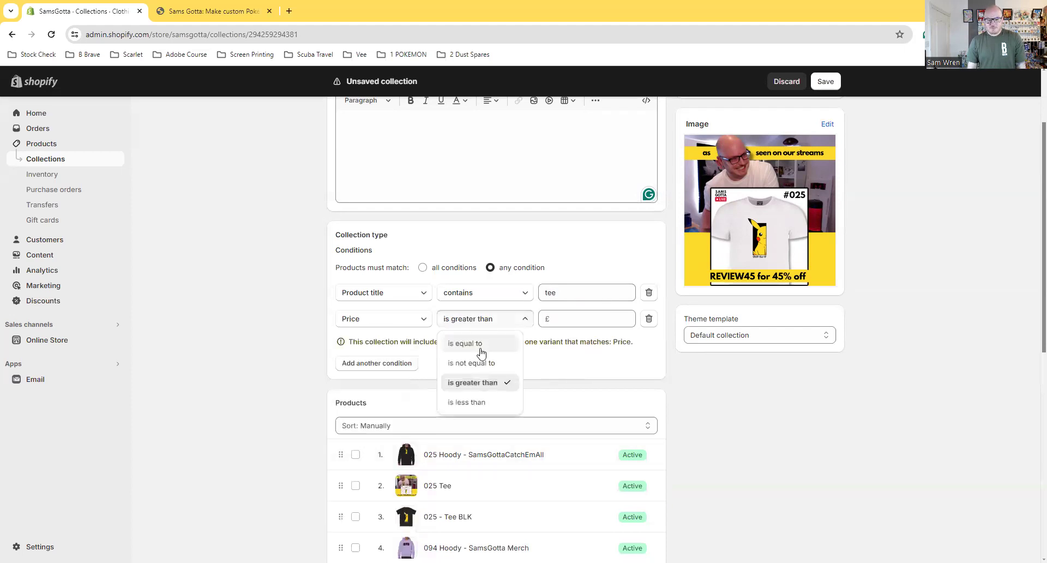
left_click(718, 385)
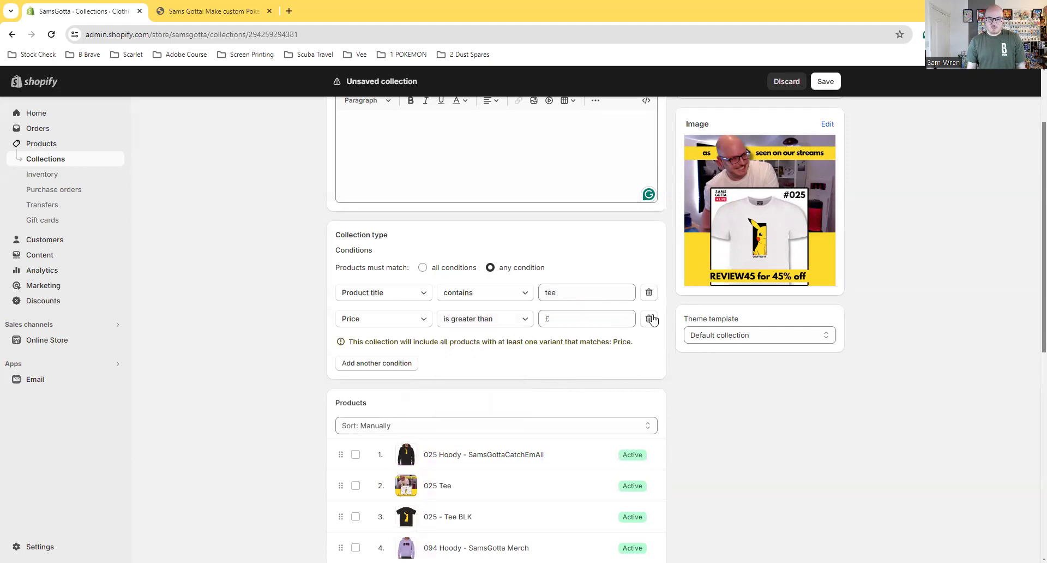
scroll(604, 357, "up", 2)
scroll(604, 357, "up", 1)
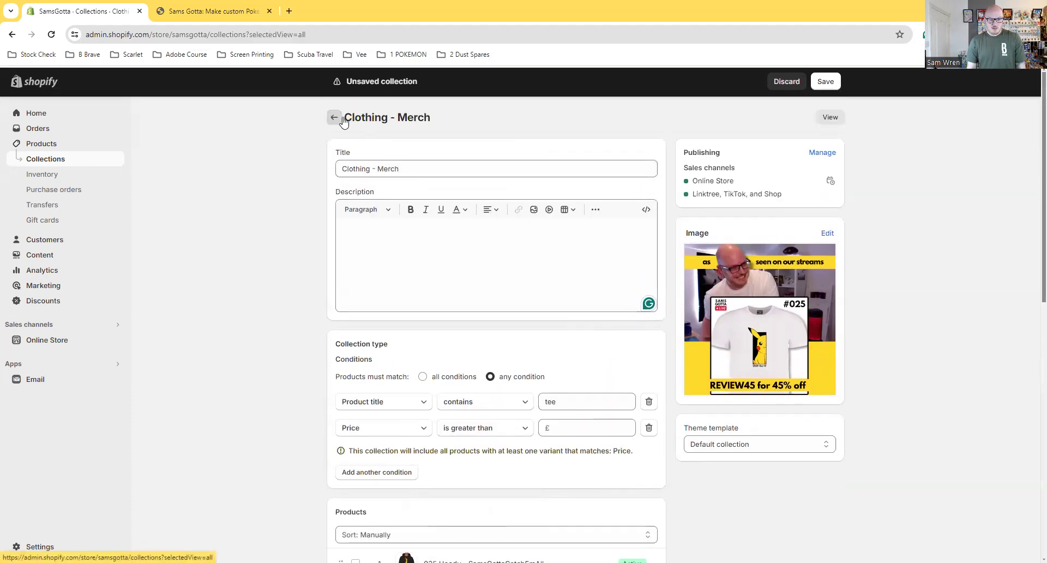
left_click(332, 116)
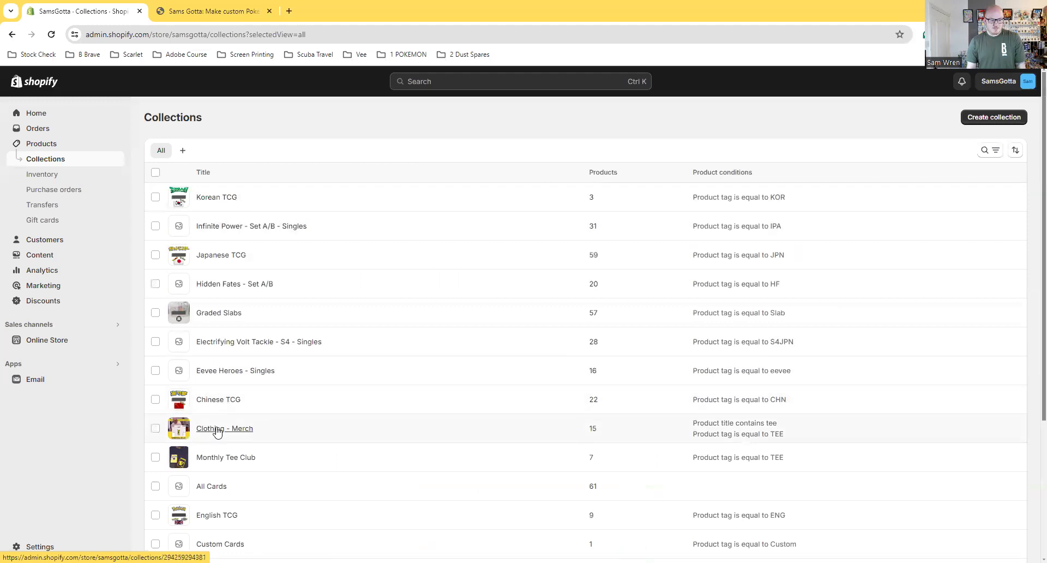
left_click(214, 428)
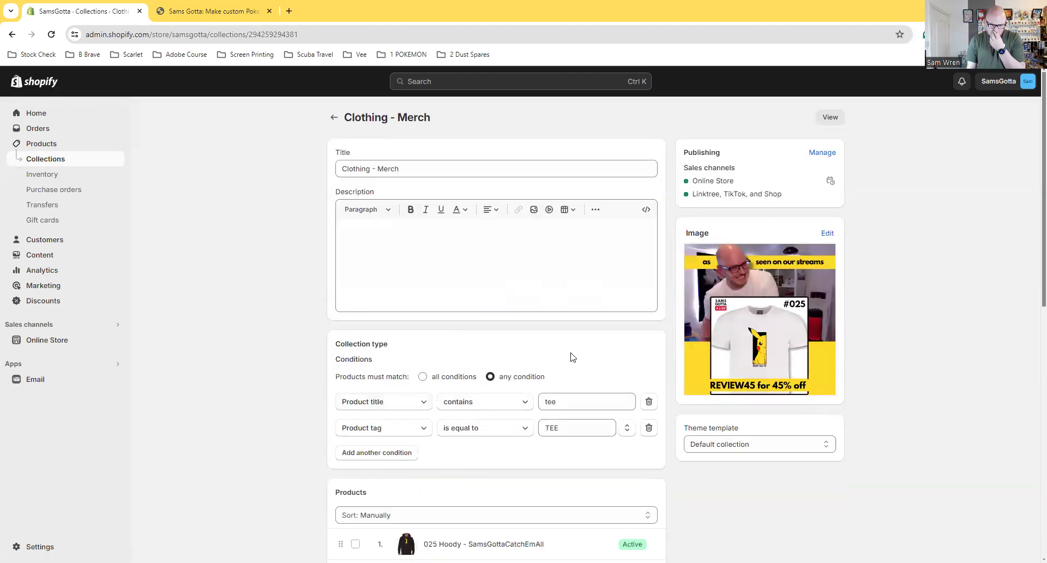
- Open the collection's sales channel management and deselect Online Store, Linktree, TikTok and Shop
left_click(824, 153)
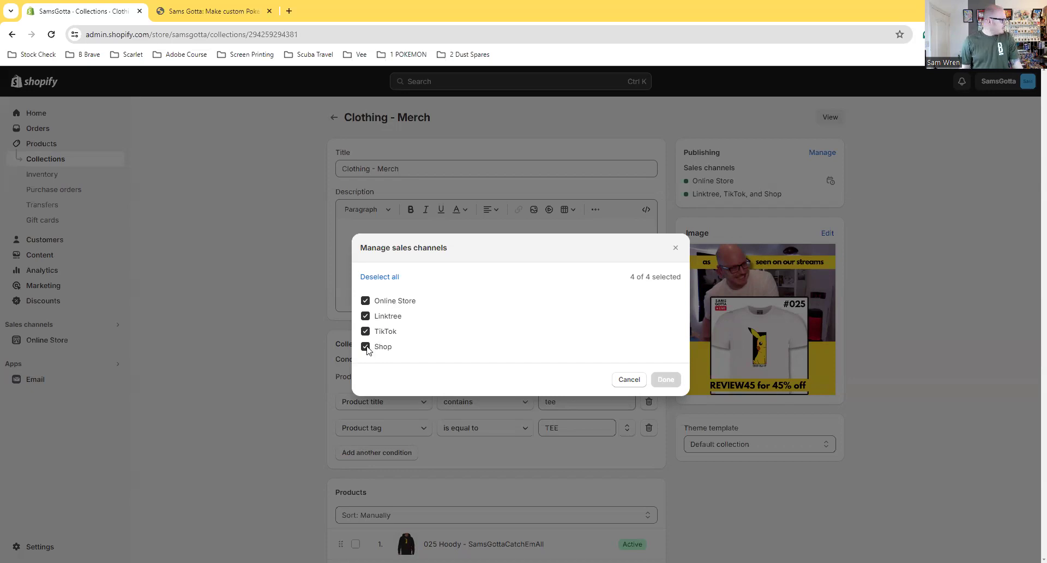
left_click(675, 248)
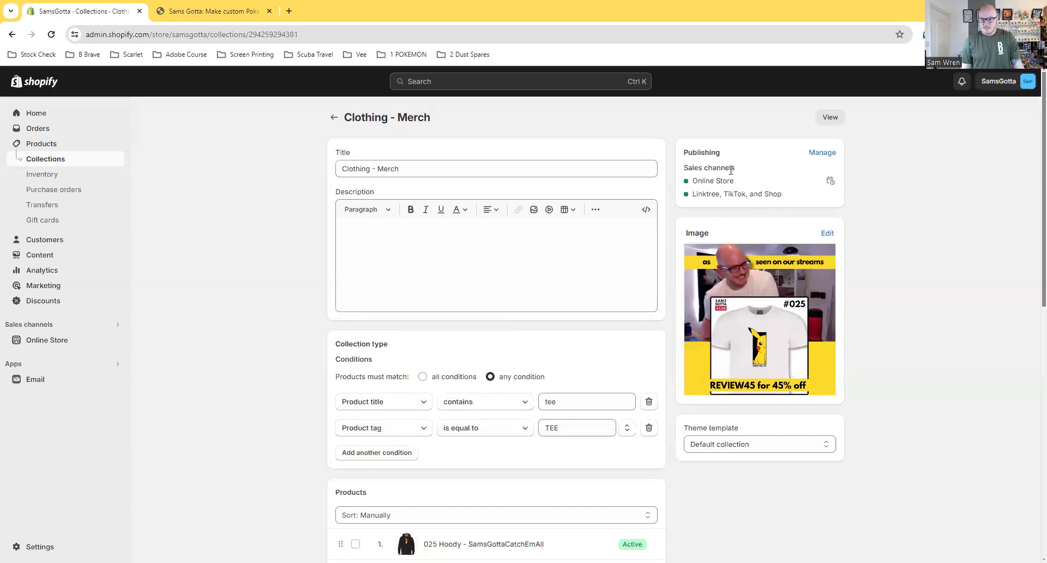
left_click(820, 153)
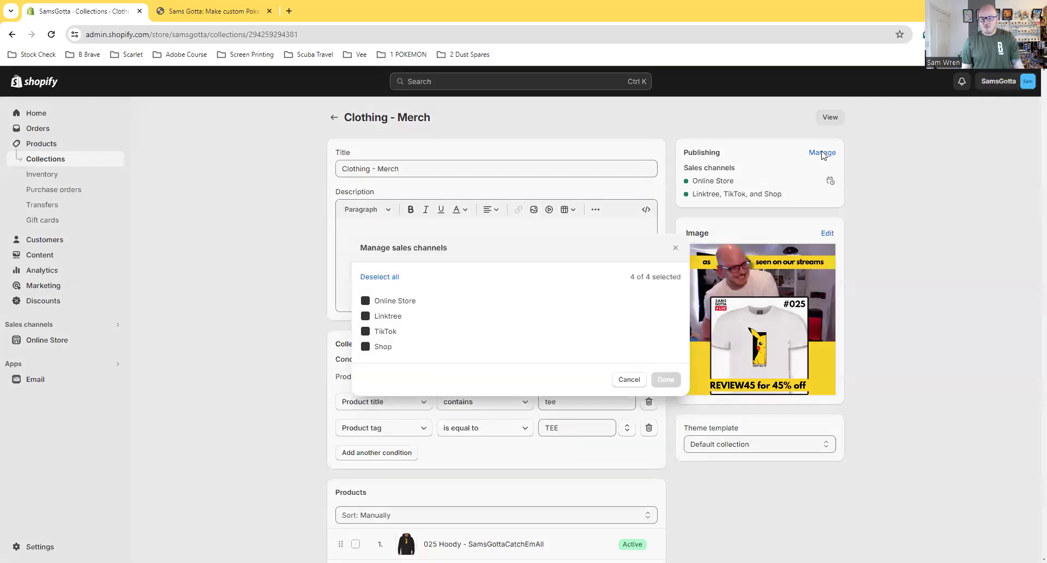
left_click(401, 301)
left_click(389, 315)
left_click(389, 330)
left_click(384, 346)
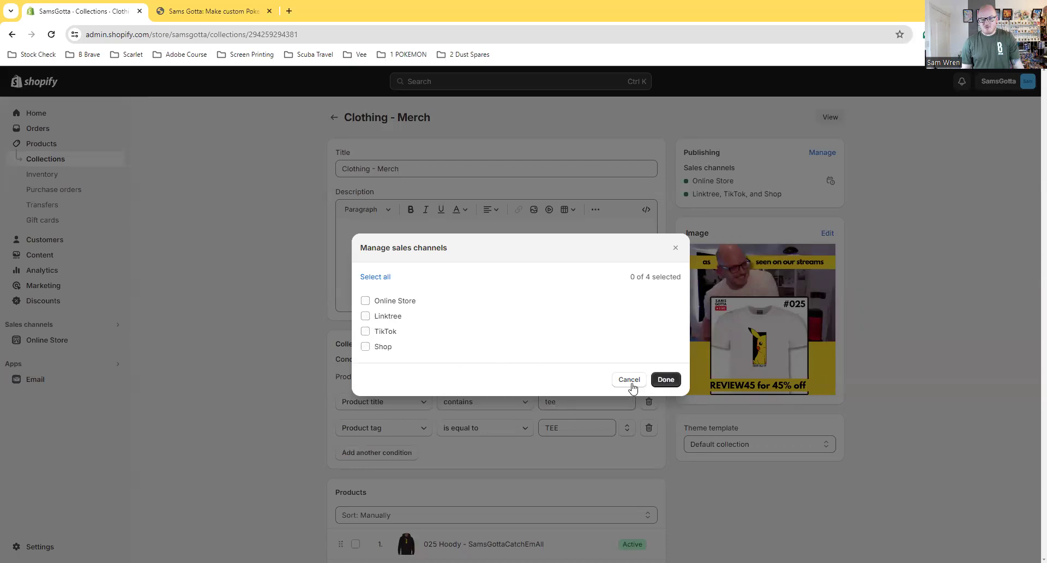
- Try selecting TikTok, Linktree and Online Store individually and cancel the sales channel changes
left_click(381, 331)
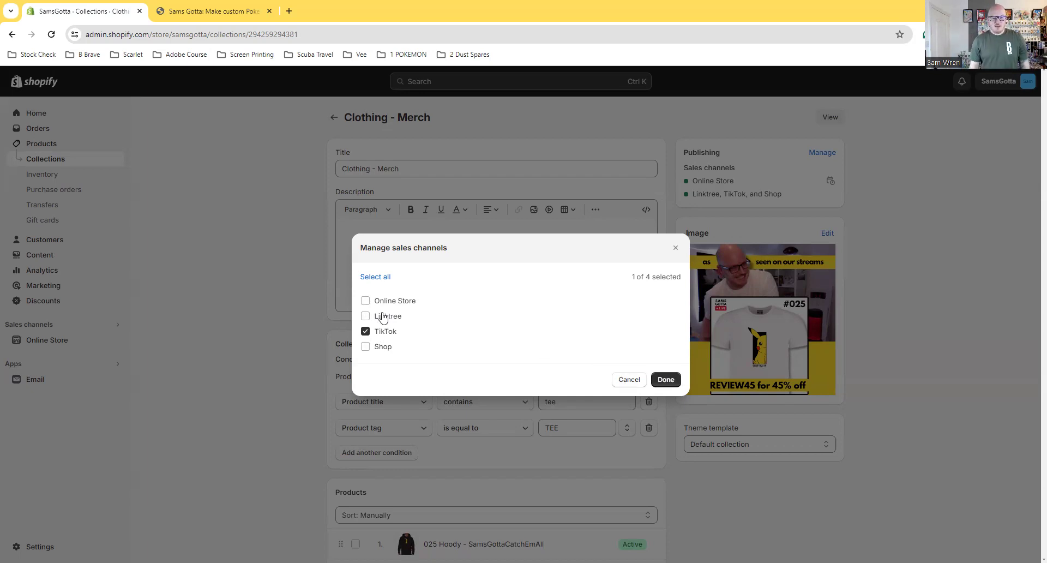
left_click(385, 331)
left_click(384, 316)
left_click(384, 316)
left_click(387, 300)
left_click(620, 380)
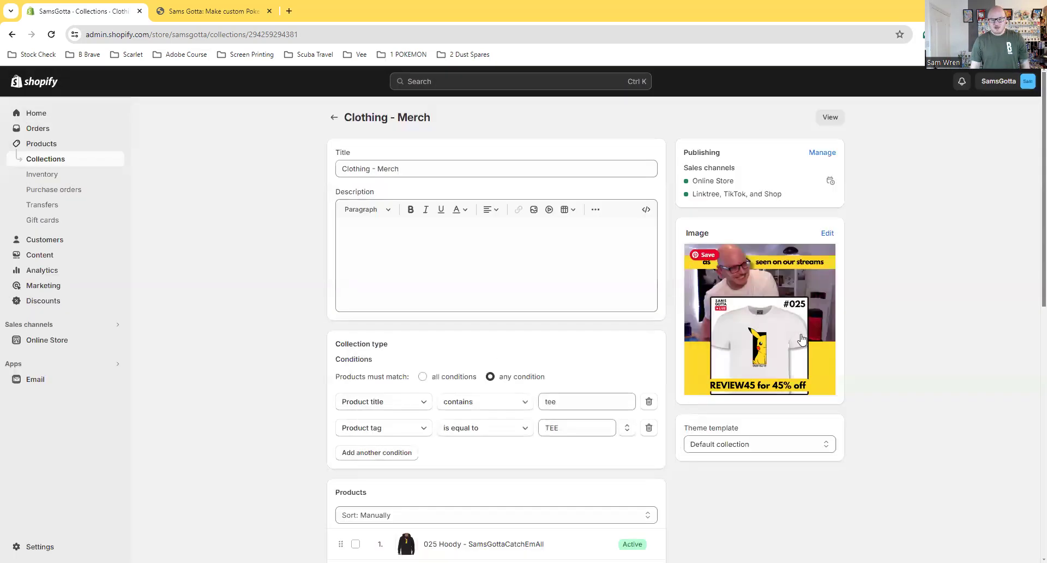
left_click(793, 446)
left_click(883, 437)
- Switch to the SamsGotta storefront and open the 025 Hoody product from the Merch - Shop collection
left_click(215, 11)
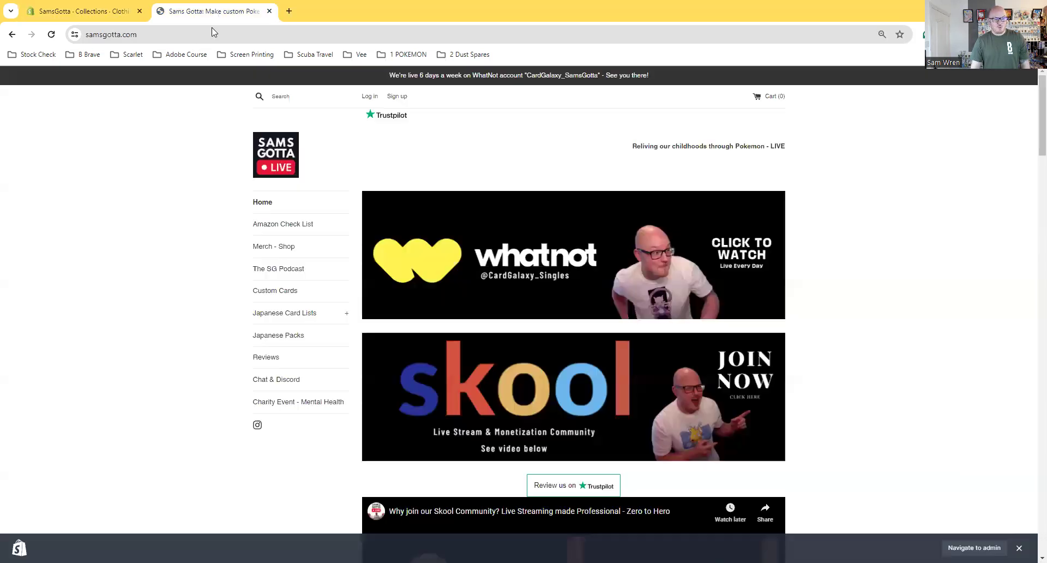
left_click(291, 249)
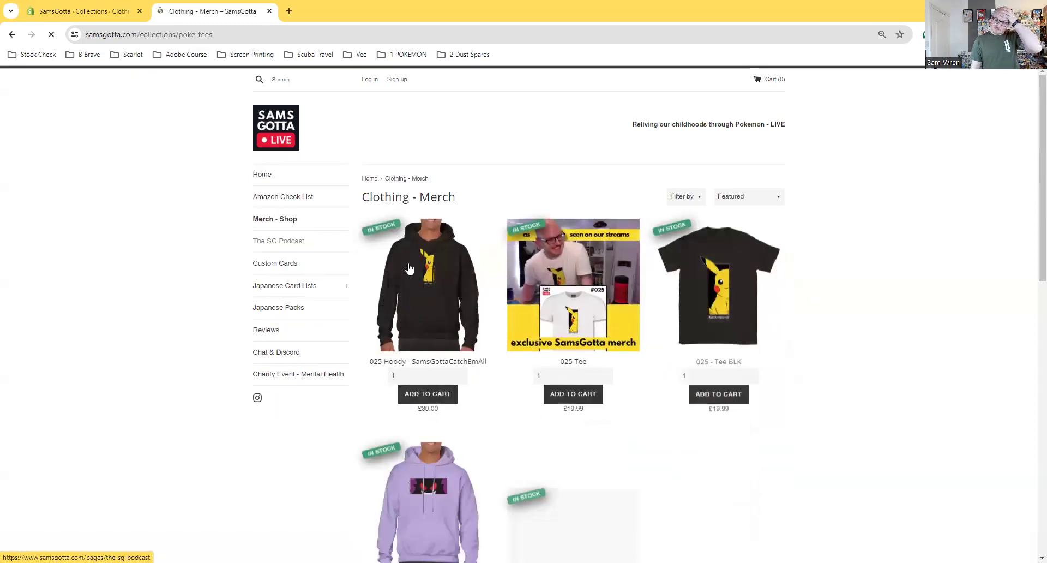
left_click(409, 268)
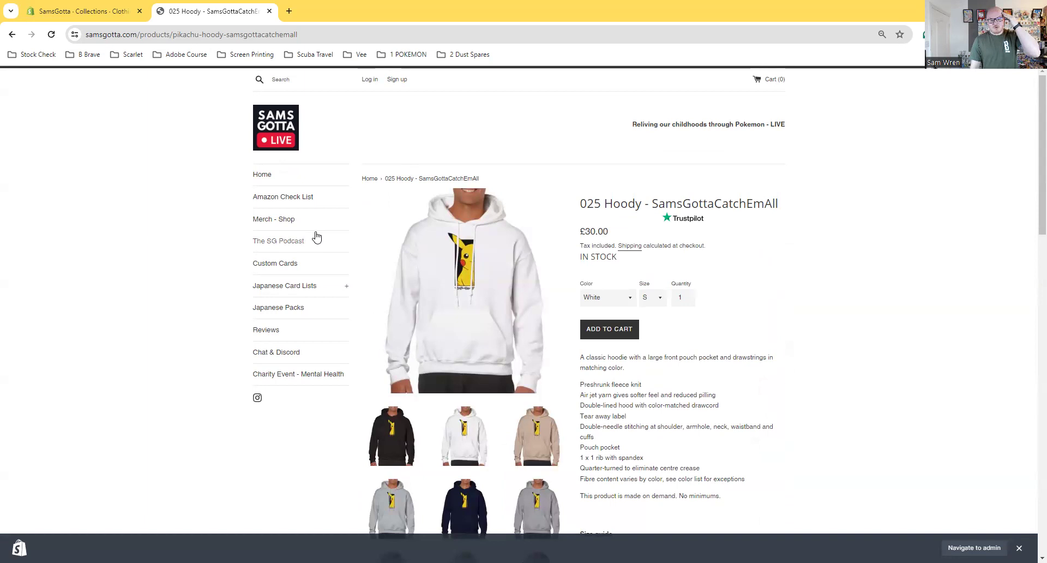
- Examine the hoody's product photos and size guide, enlarging the photo of the two models
scroll(490, 268, "down", 6)
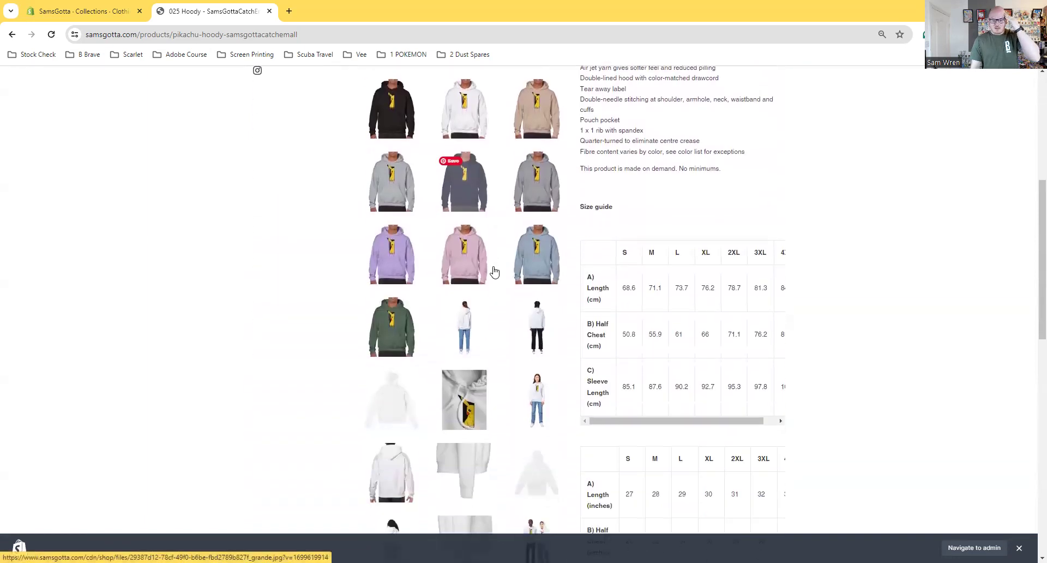
scroll(533, 255, "down", 6)
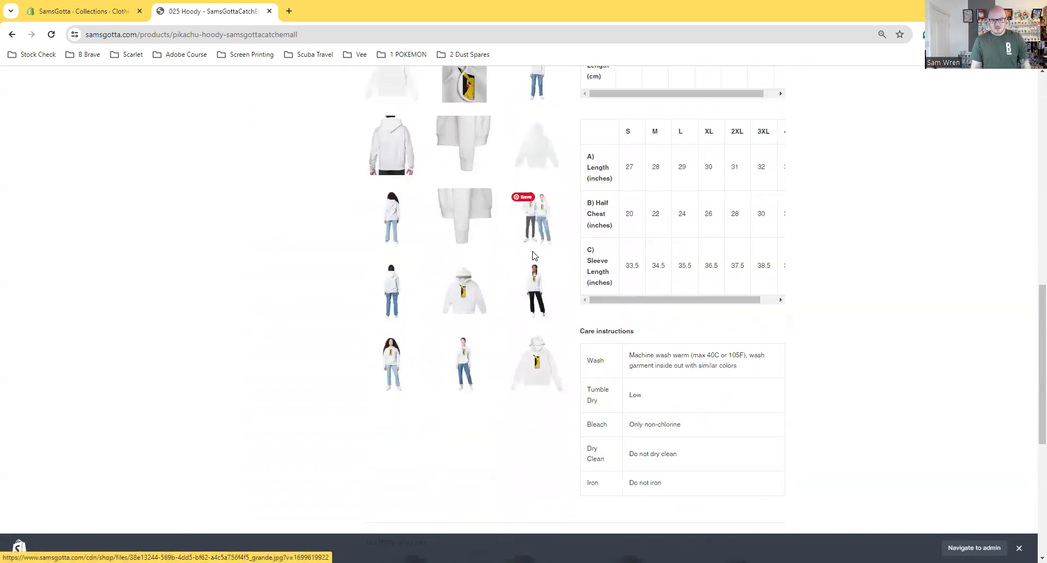
scroll(537, 270, "up", 1)
left_click(538, 280)
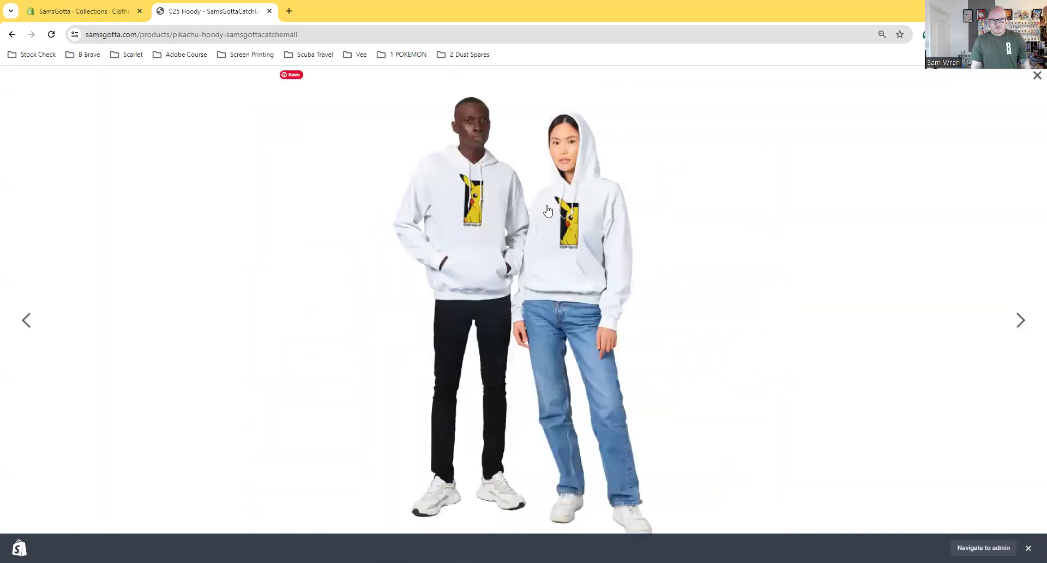
left_click(561, 221)
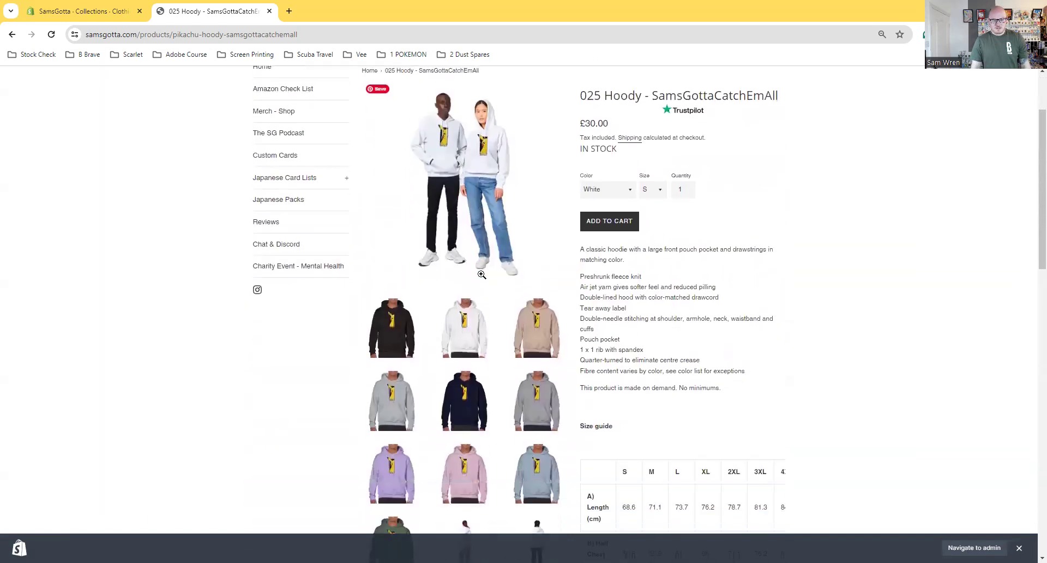
scroll(482, 275, "down", 6)
scroll(482, 327, "up", 2)
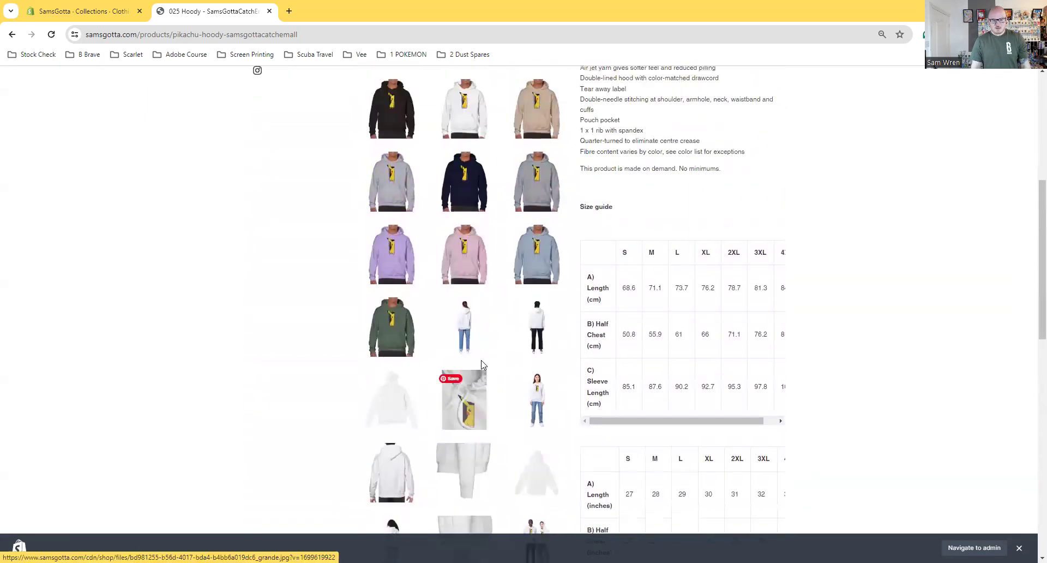
- View the enlarged close-up photo of the 025 Hoody's print and drawstrings, and close it
scroll(496, 279, "up", 6)
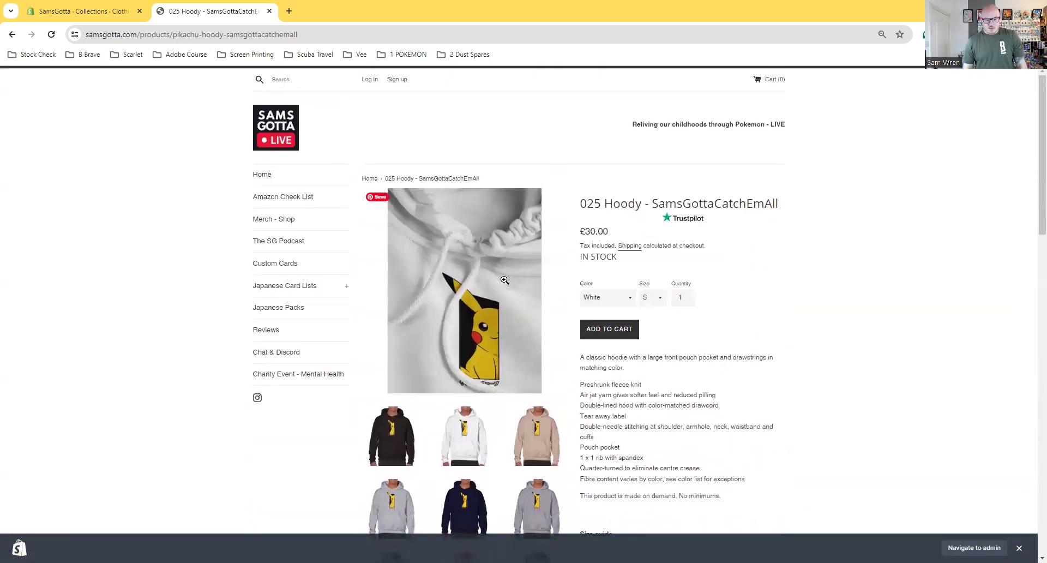
left_click(482, 329)
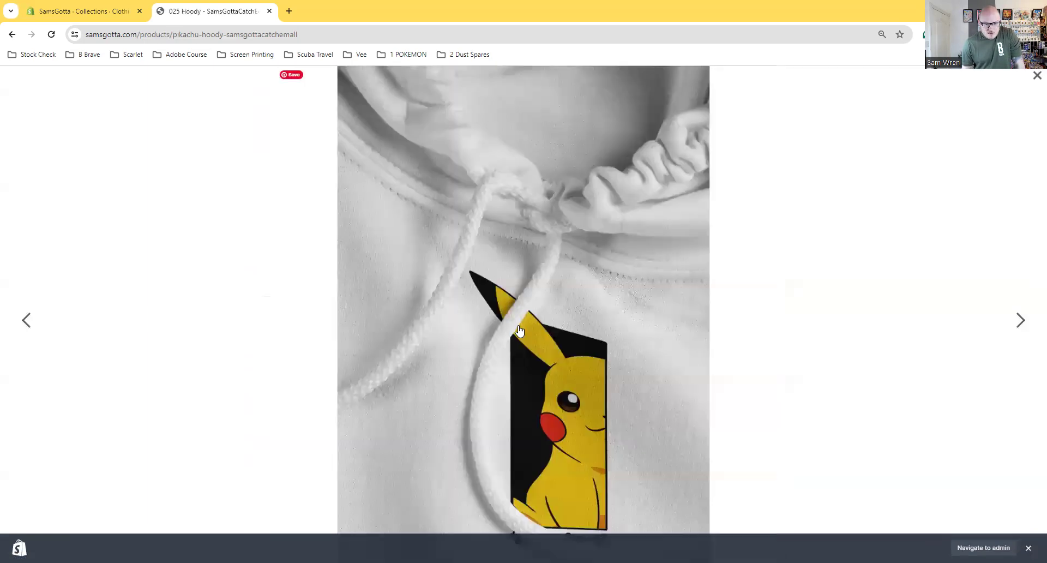
left_click(259, 166)
left_click(444, 211)
left_click(336, 212)
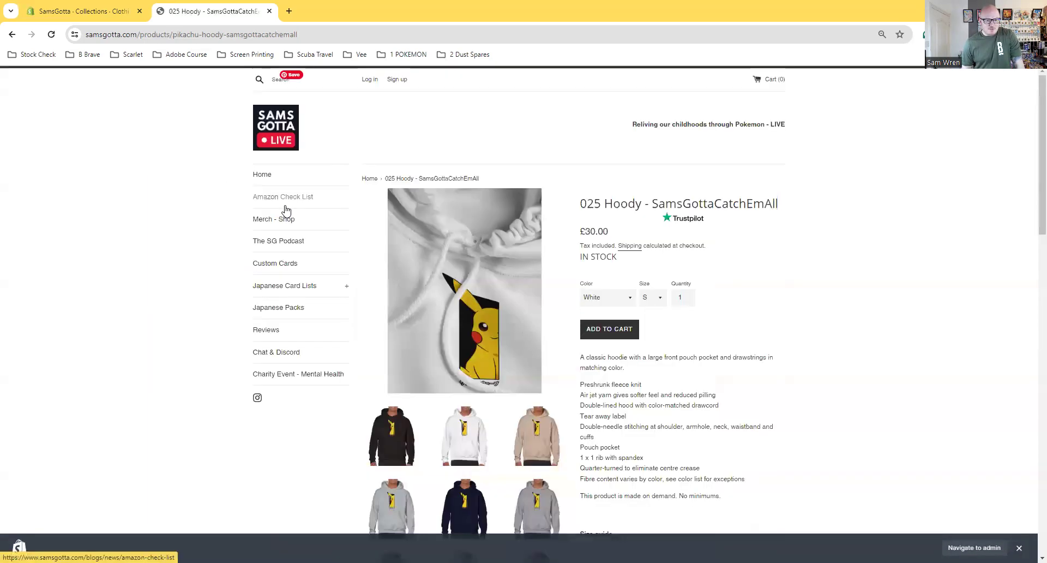
- Return to the store admin and open the 094 Hoody - SamsGotta Merch product
left_click(109, 10)
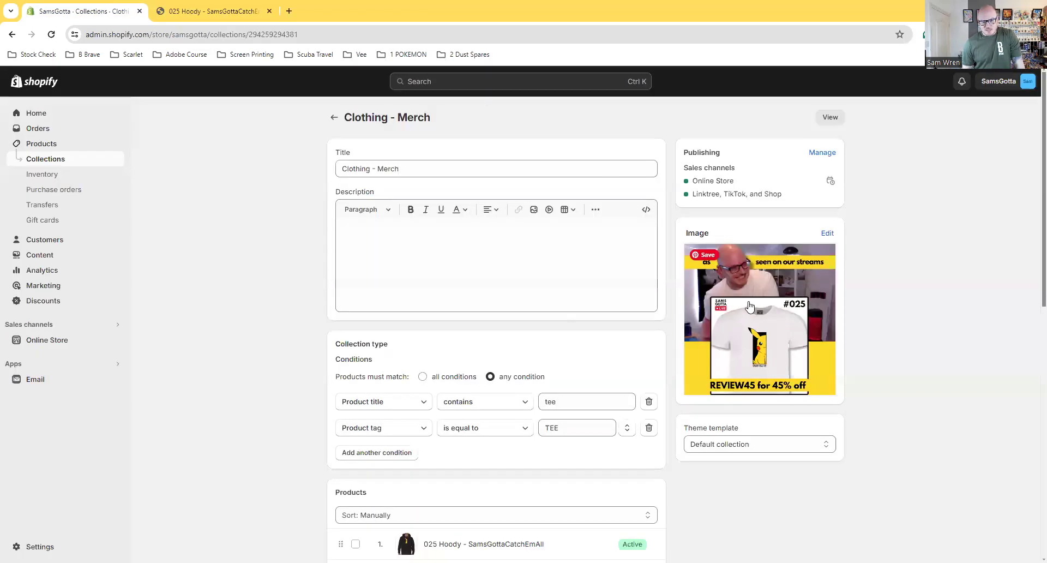
left_click(46, 147)
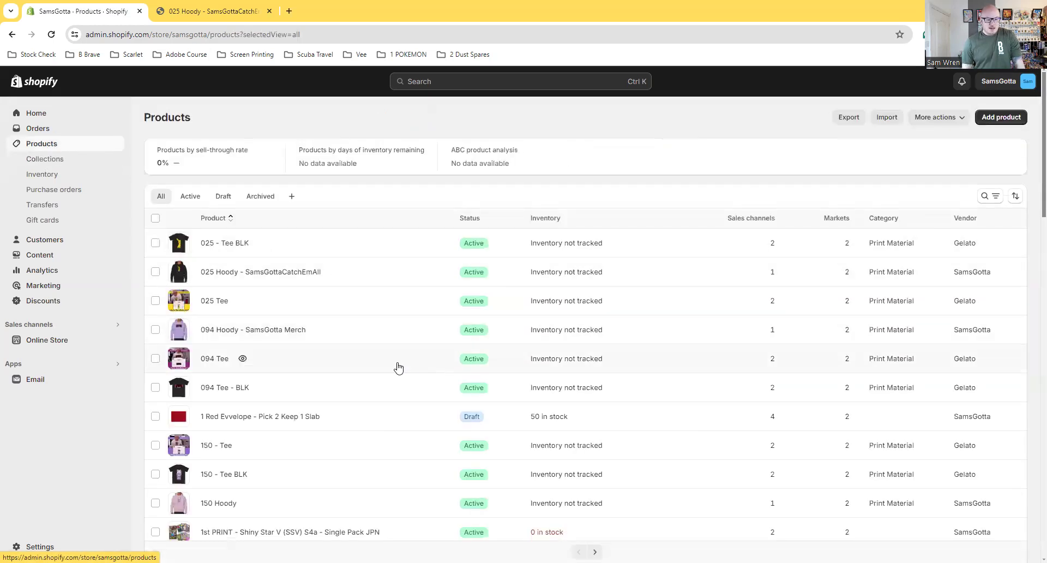
left_click(219, 330)
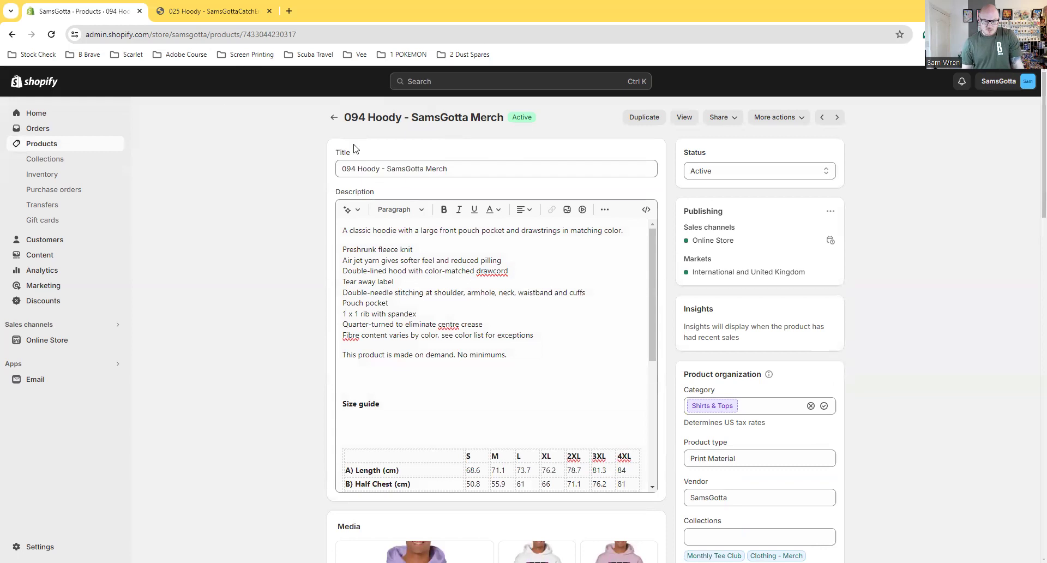
- Review the hoody's product title and its description text
left_click_drag(342, 168, 448, 169)
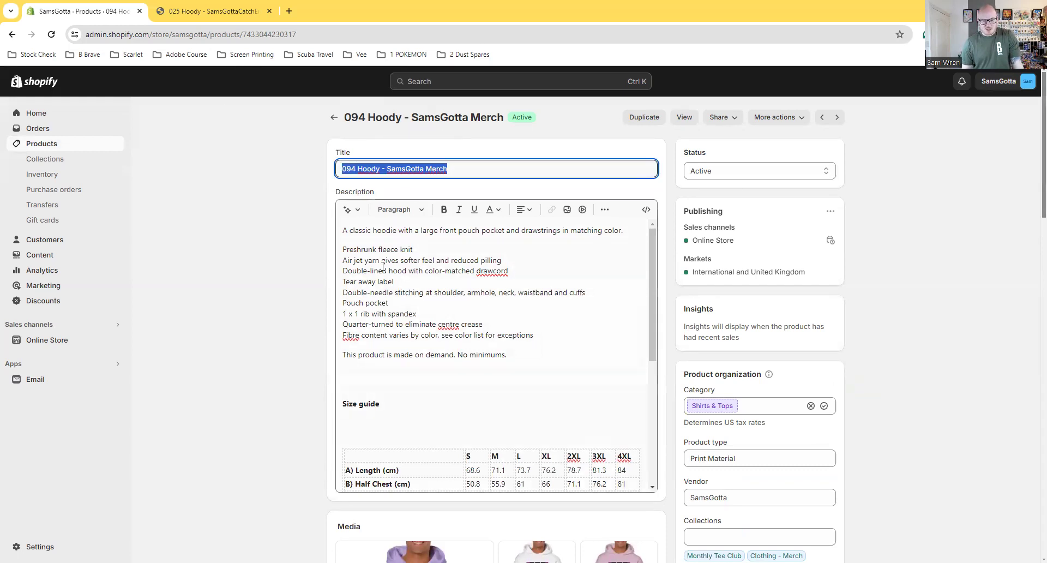
triple_click(383, 270)
left_click(383, 267)
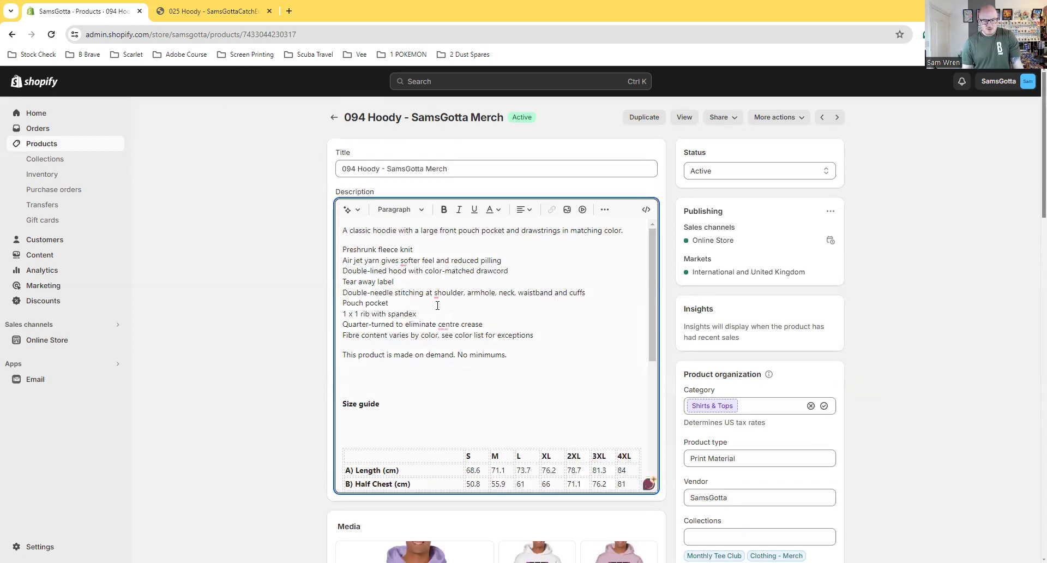
- Show all of the hoody's media files, preview the photo of the two models and close the preview
scroll(459, 235, "down", 5)
scroll(432, 357, "down", 7)
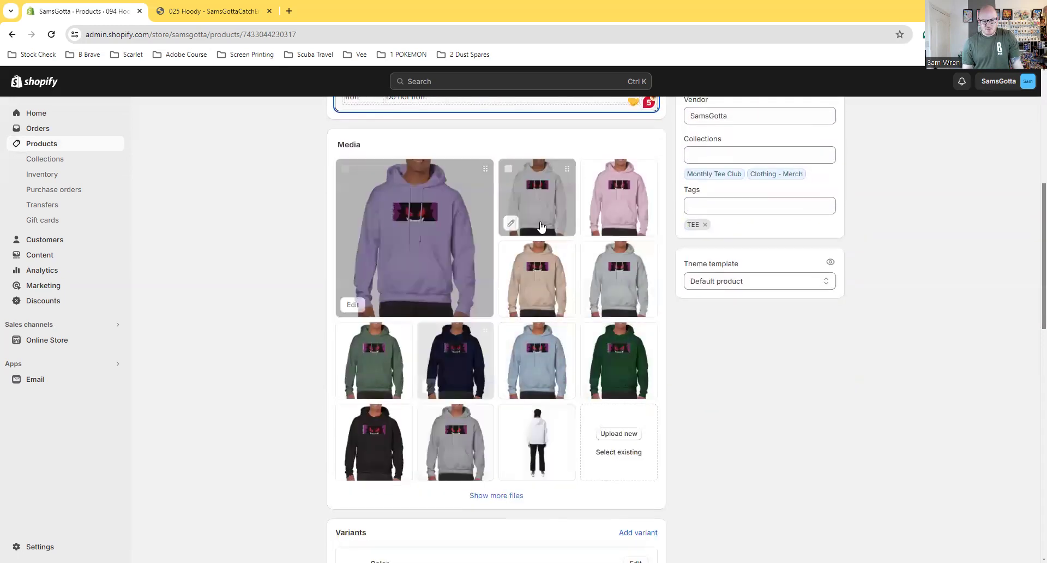
left_click(492, 498)
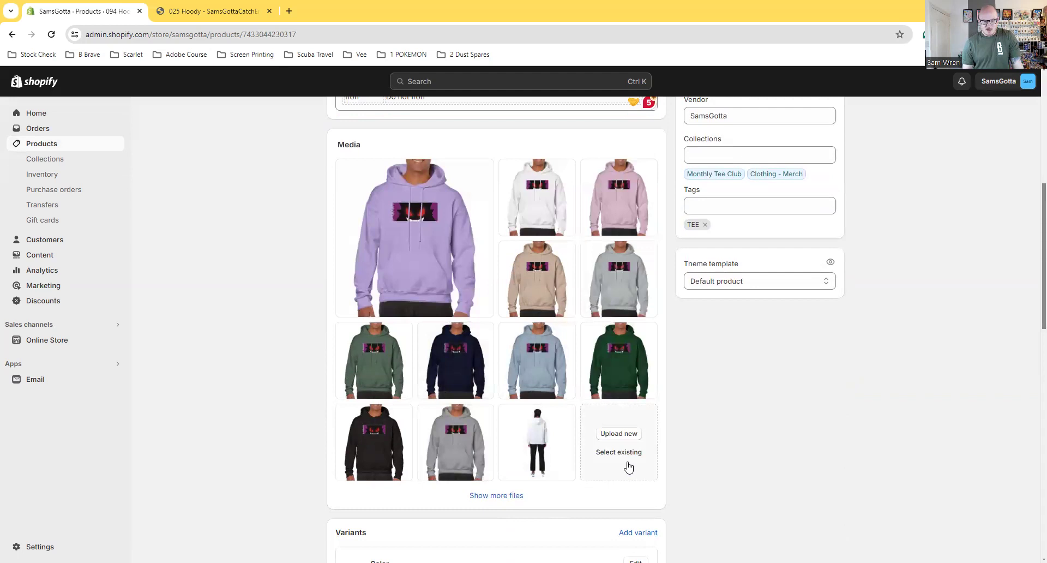
scroll(667, 425, "down", 2)
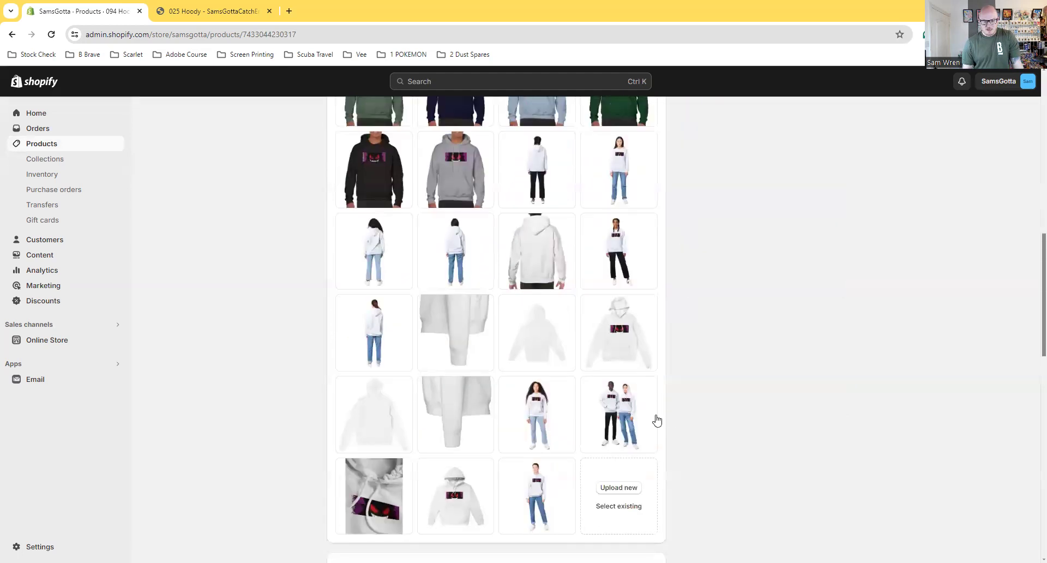
left_click(616, 410)
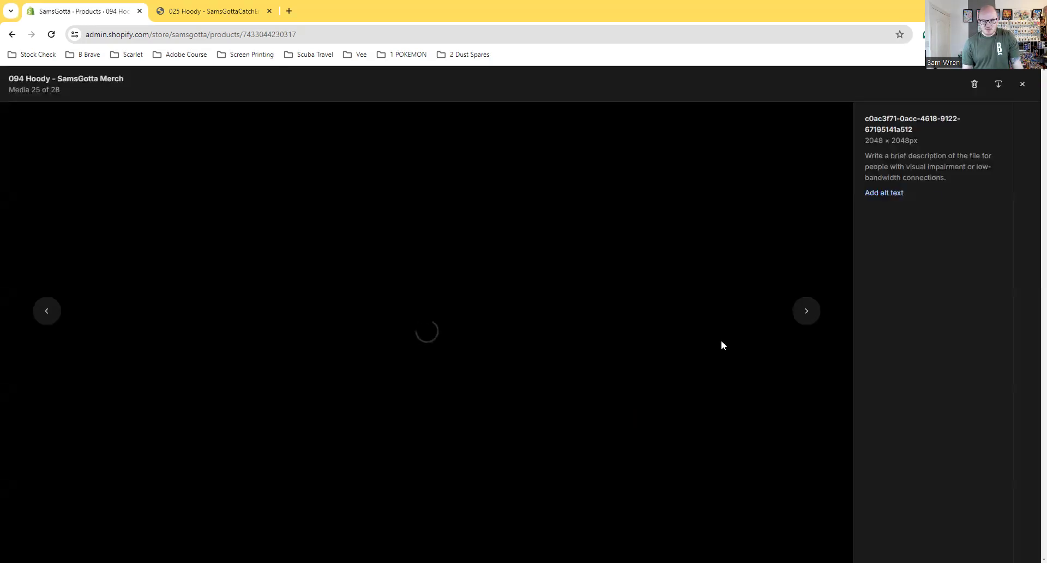
left_click(1022, 84)
- Expand the White variant group and examine the hoody's sizes, colours and prices alongside its media
scroll(618, 315, "down", 6)
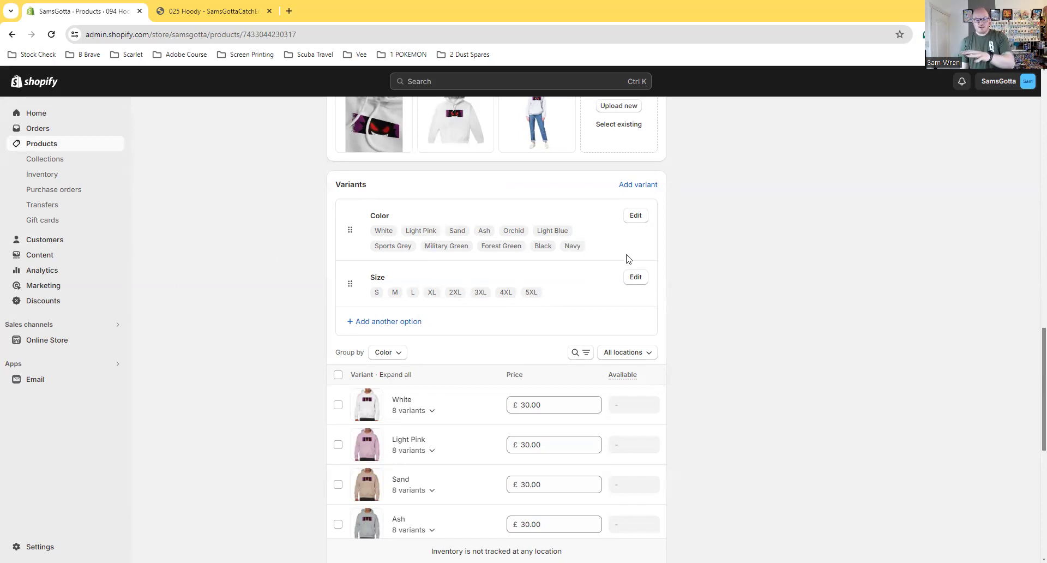
left_click(432, 412)
scroll(428, 406, "down", 5)
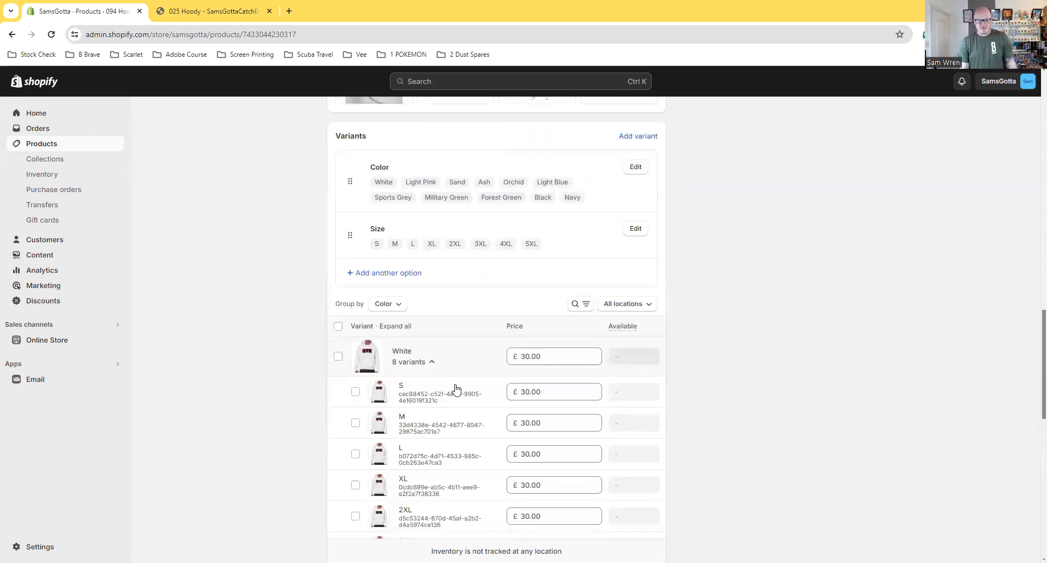
scroll(423, 381, "down", 6)
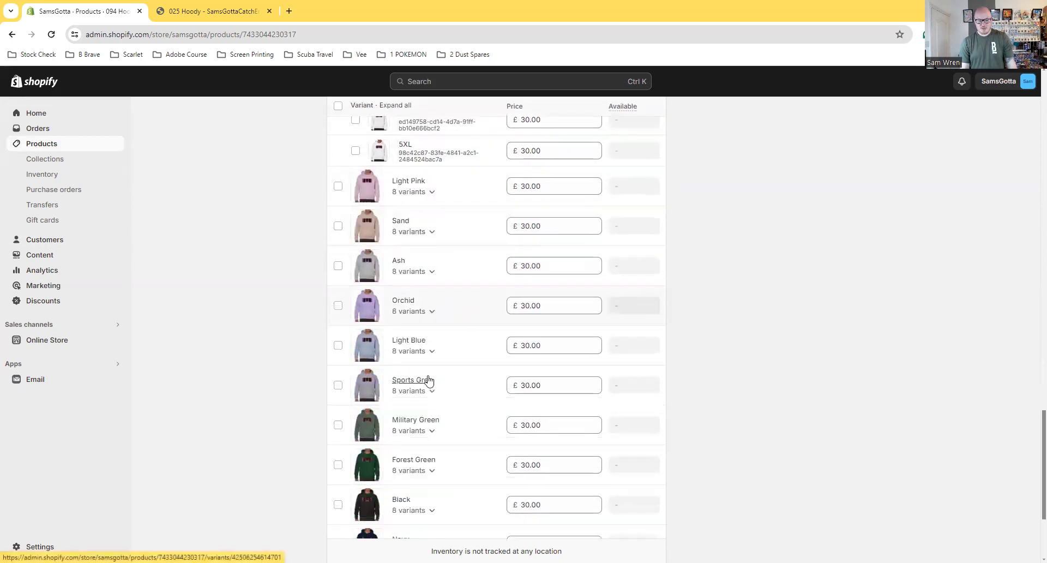
scroll(461, 378, "up", 20)
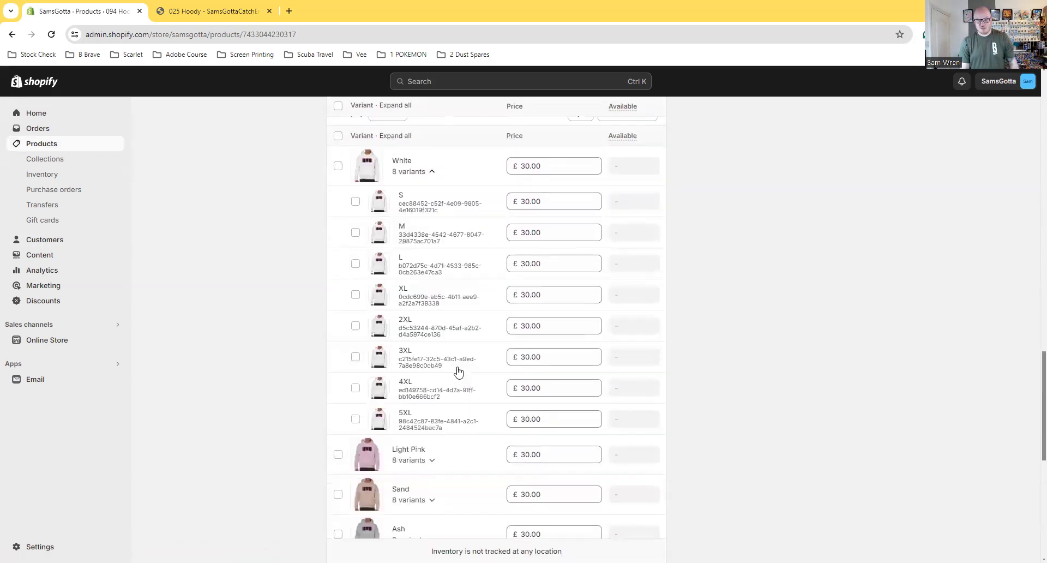
scroll(496, 267, "down", 6)
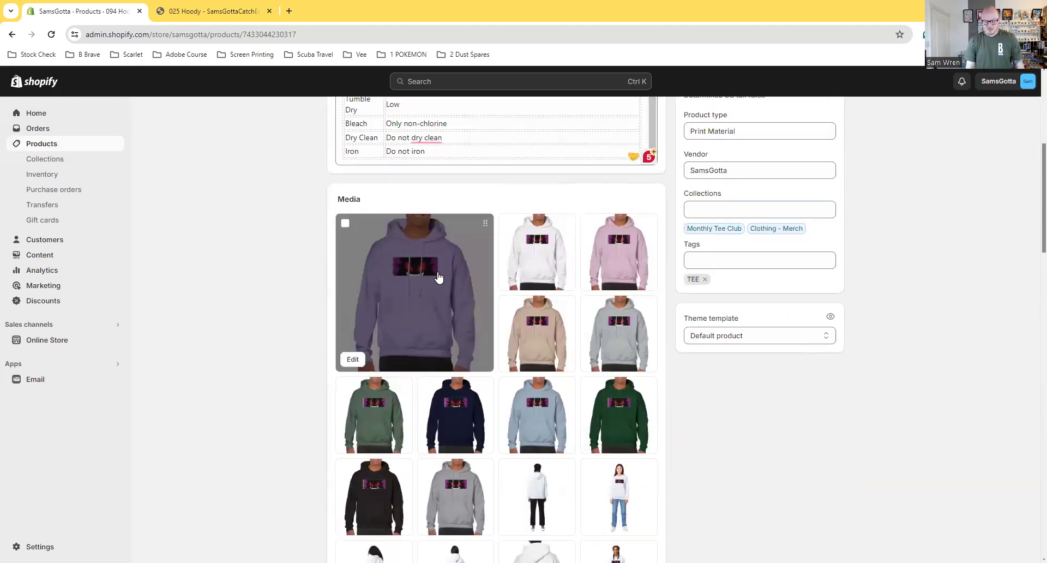
scroll(437, 284, "down", 13)
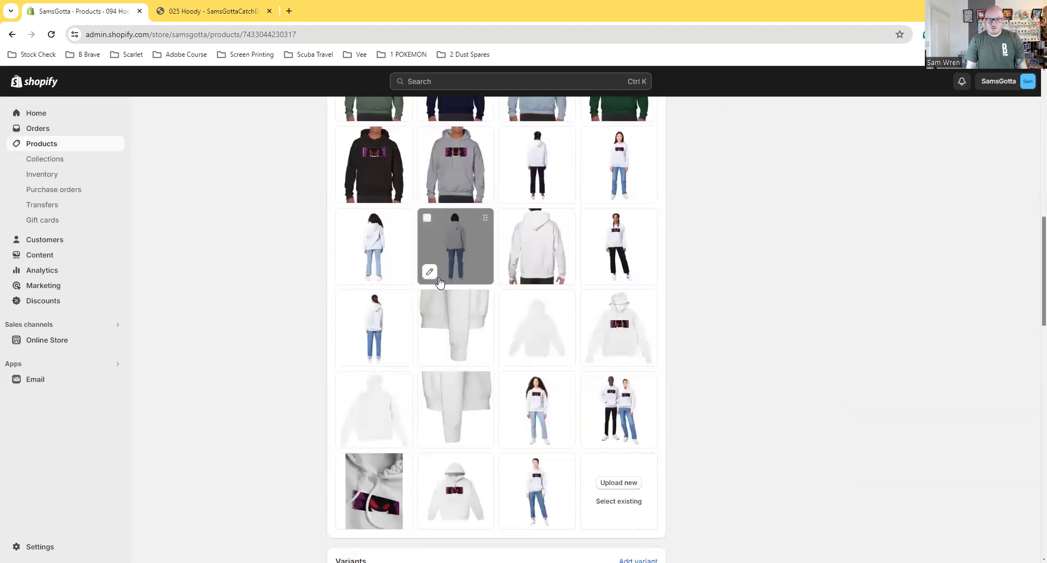
scroll(433, 364, "down", 6)
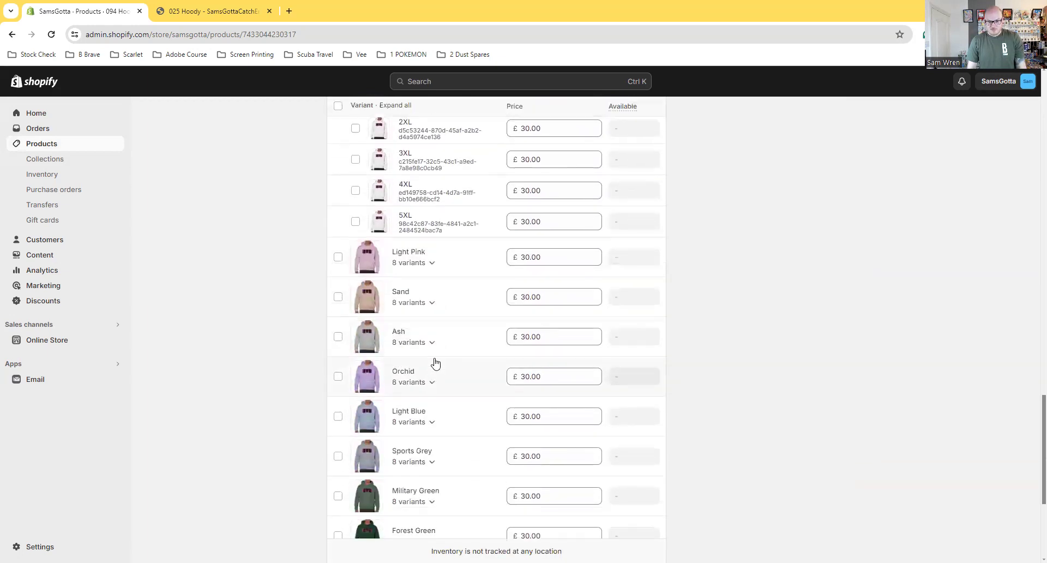
scroll(484, 392, "up", 9)
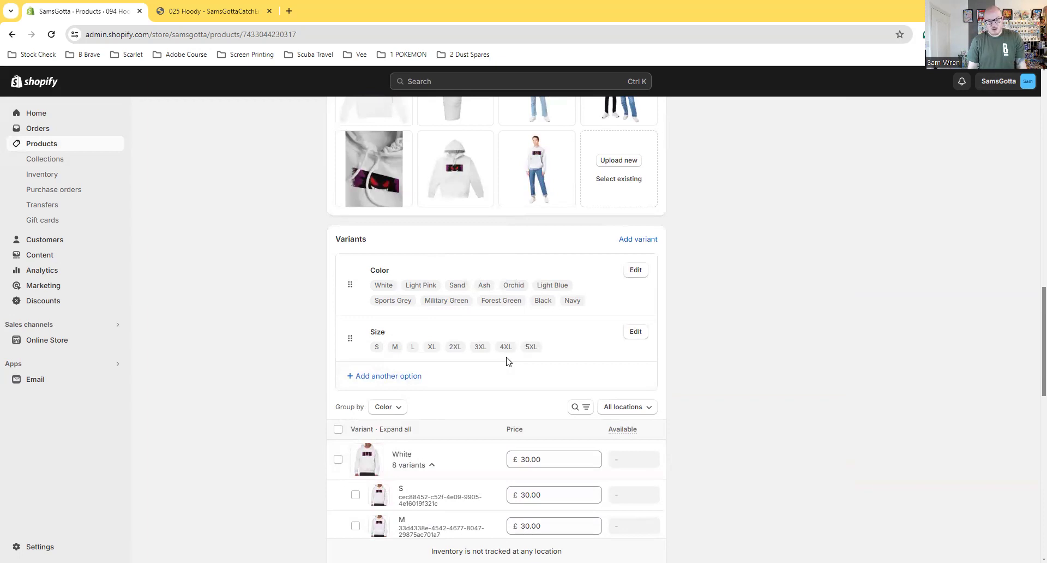
scroll(507, 360, "down", 4)
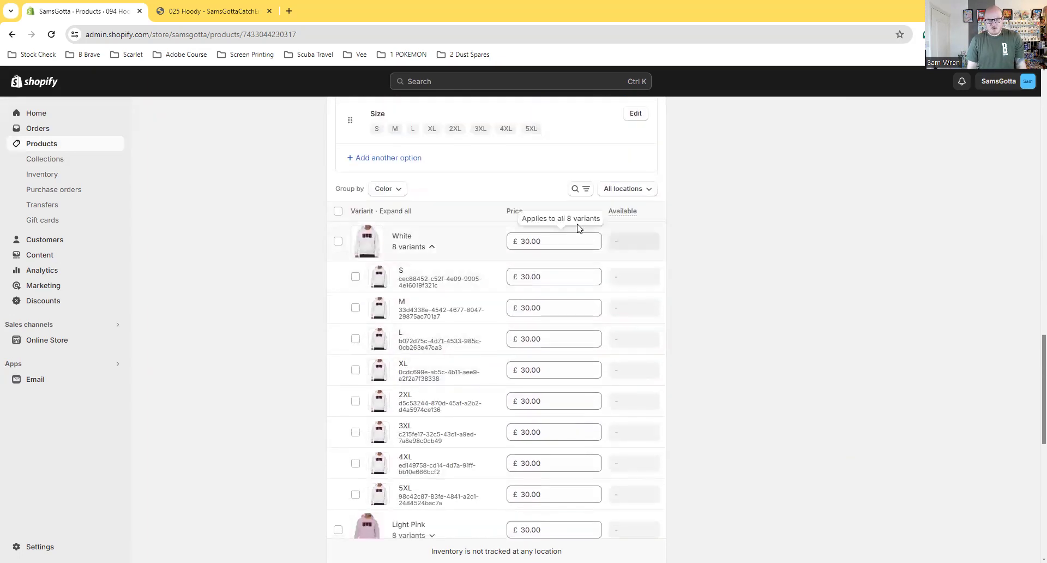
scroll(466, 275, "down", 1)
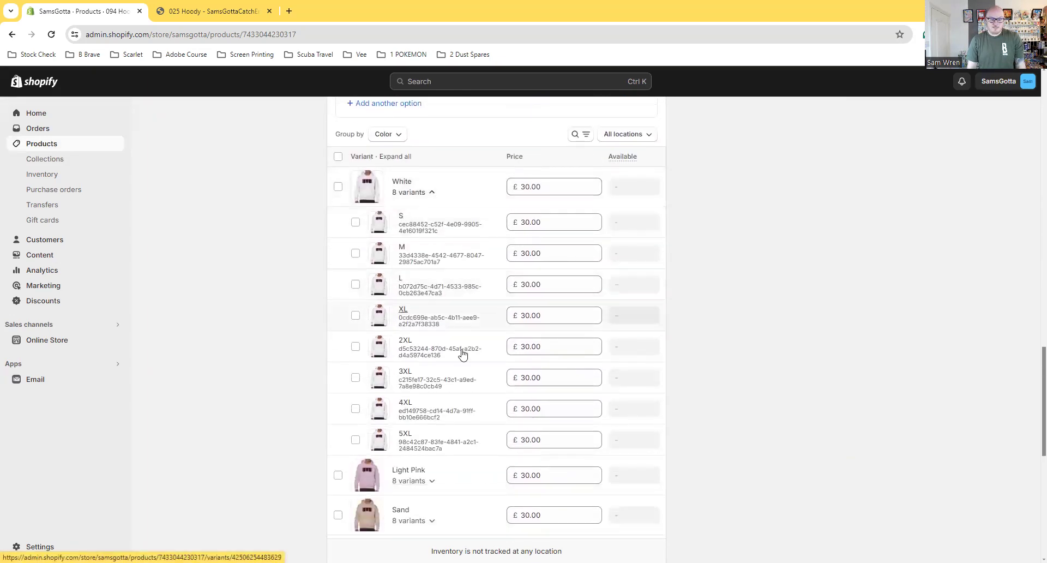
- Inspect the White 5XL variant's price and the hoody's Color and Size option names
left_click(549, 440)
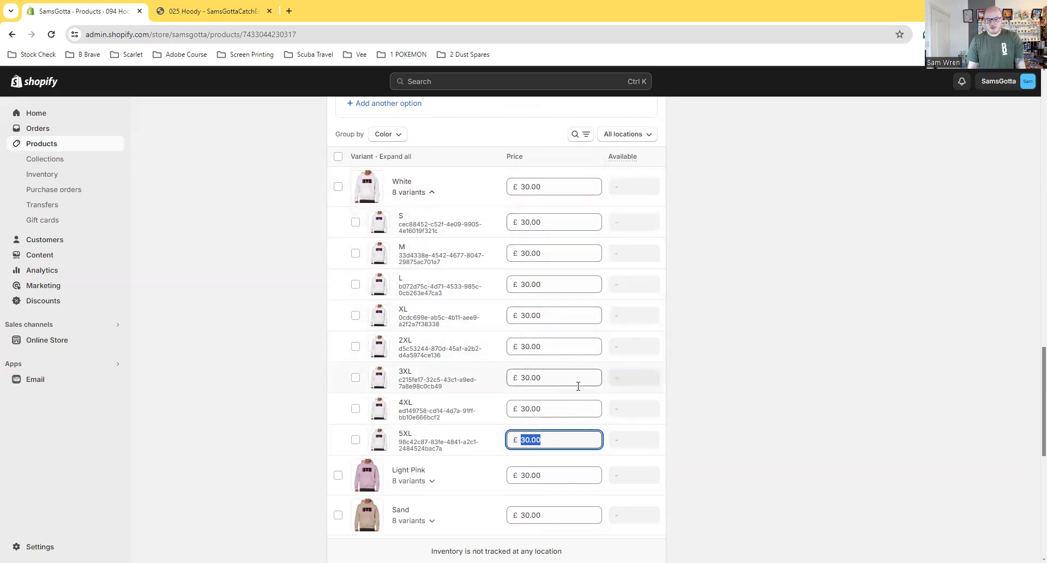
scroll(539, 354, "down", 3)
scroll(546, 333, "down", 3)
scroll(540, 324, "up", 10)
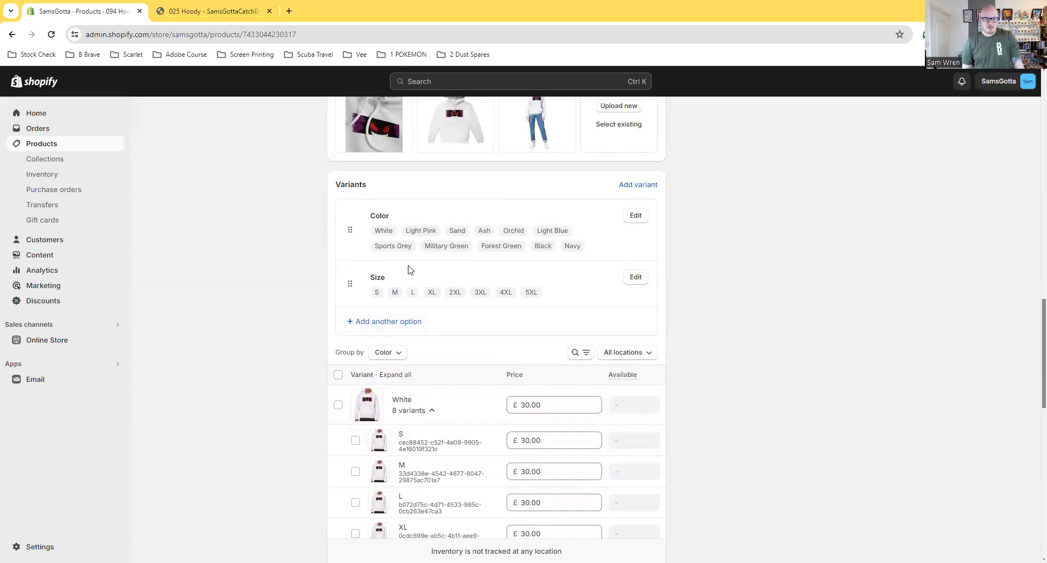
double_click(371, 213)
double_click(382, 277)
left_click(373, 216)
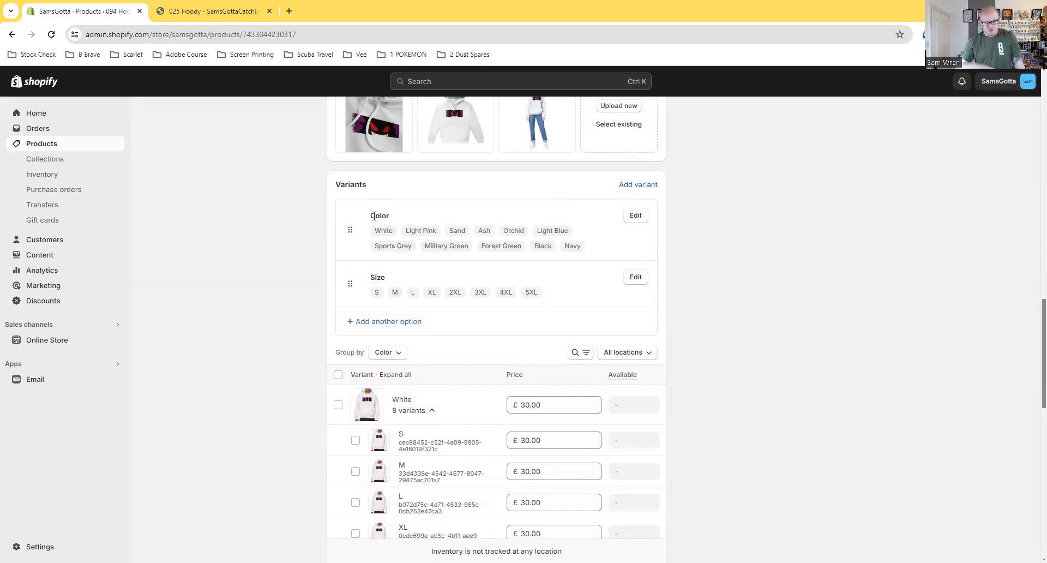
- Check the hoody's status setting and its publishing channels without changing them
scroll(398, 219, "up", 15)
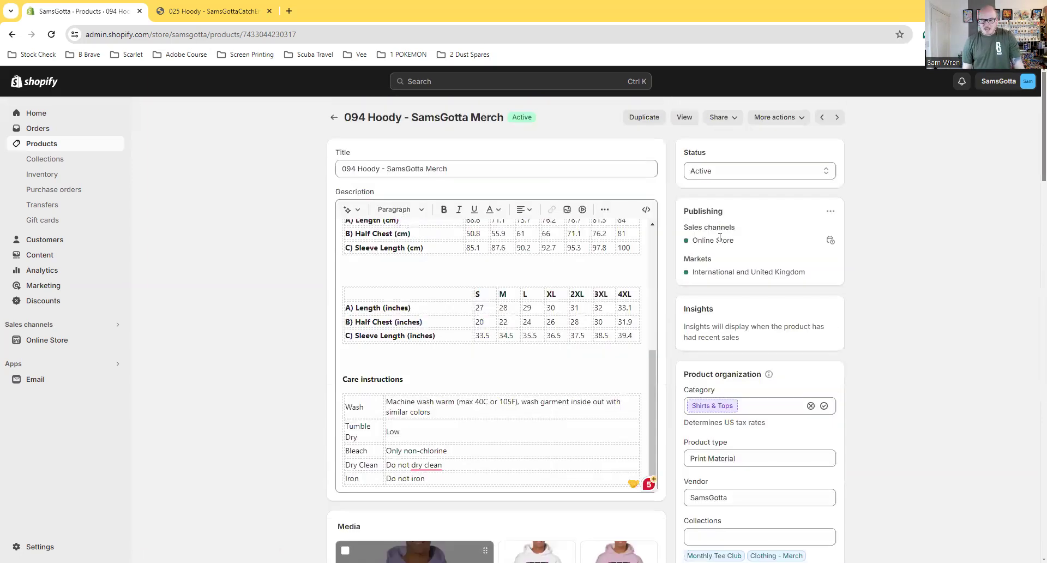
left_click(730, 174)
left_click(892, 217)
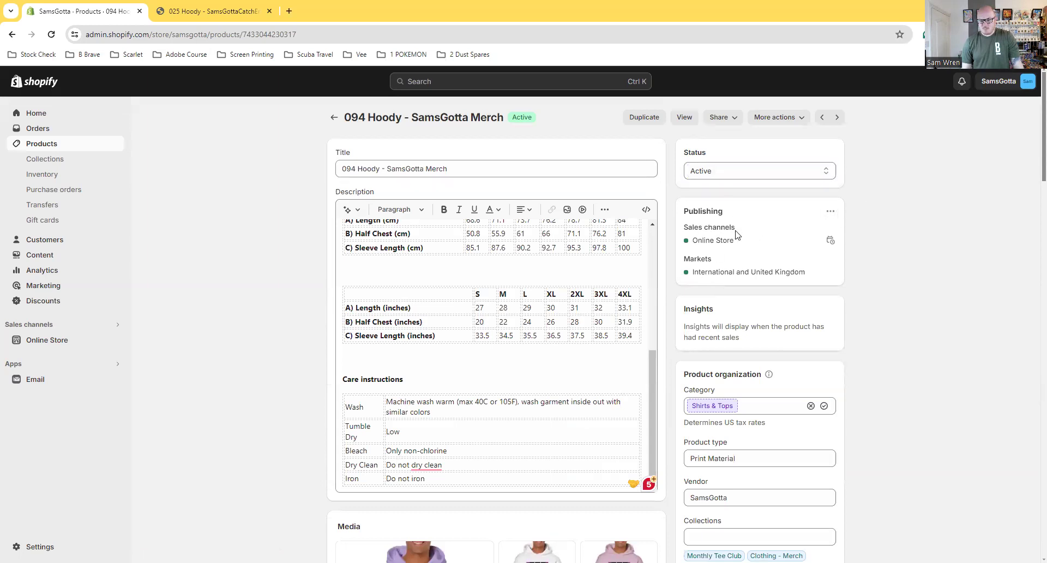
- Review the hoody's product organization, open the list of available tags and close it without choosing one
scroll(737, 234, "down", 3)
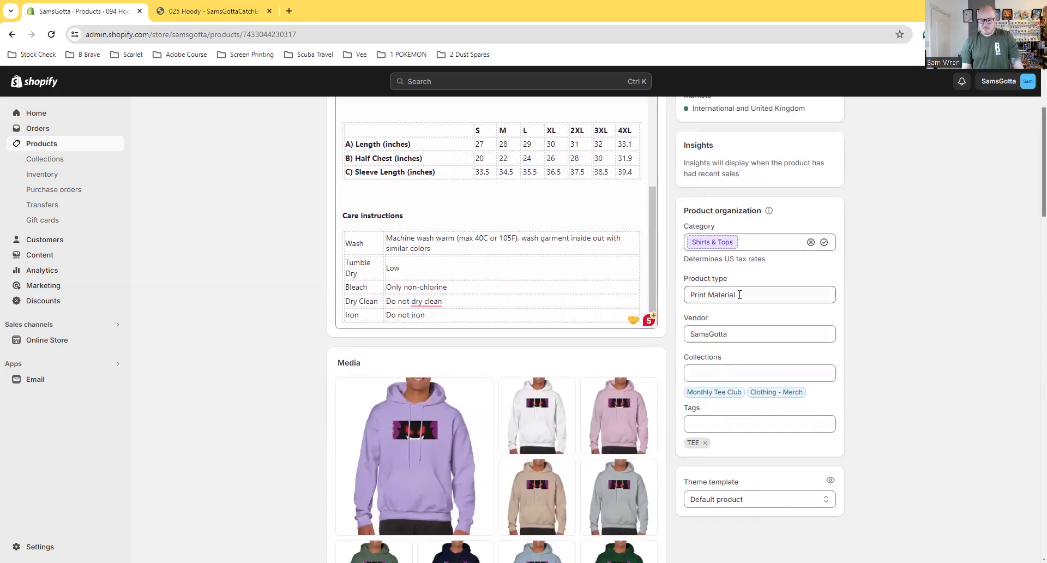
left_click(706, 425)
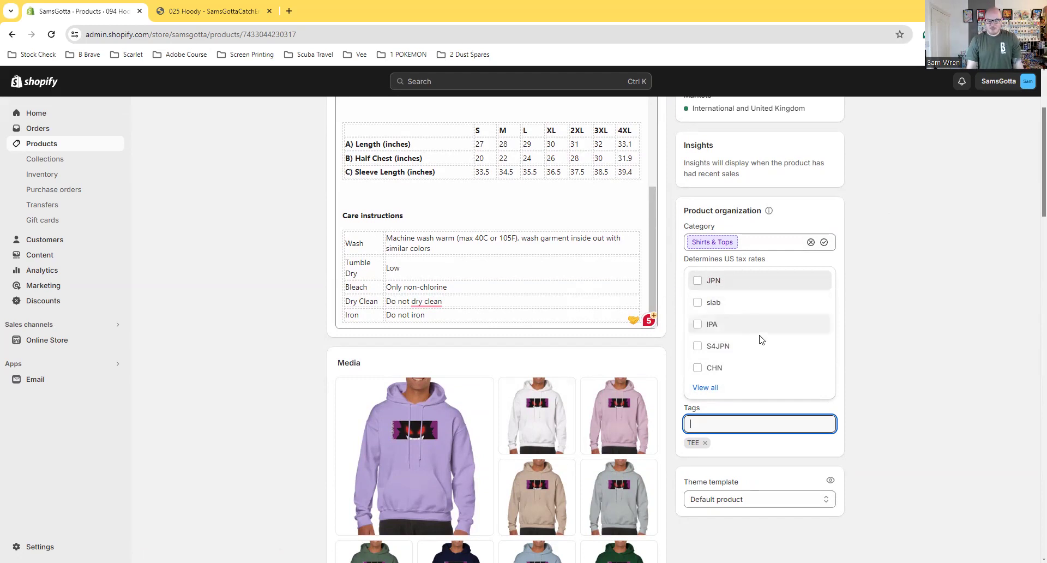
left_click(902, 349)
scroll(845, 322, "down", 3)
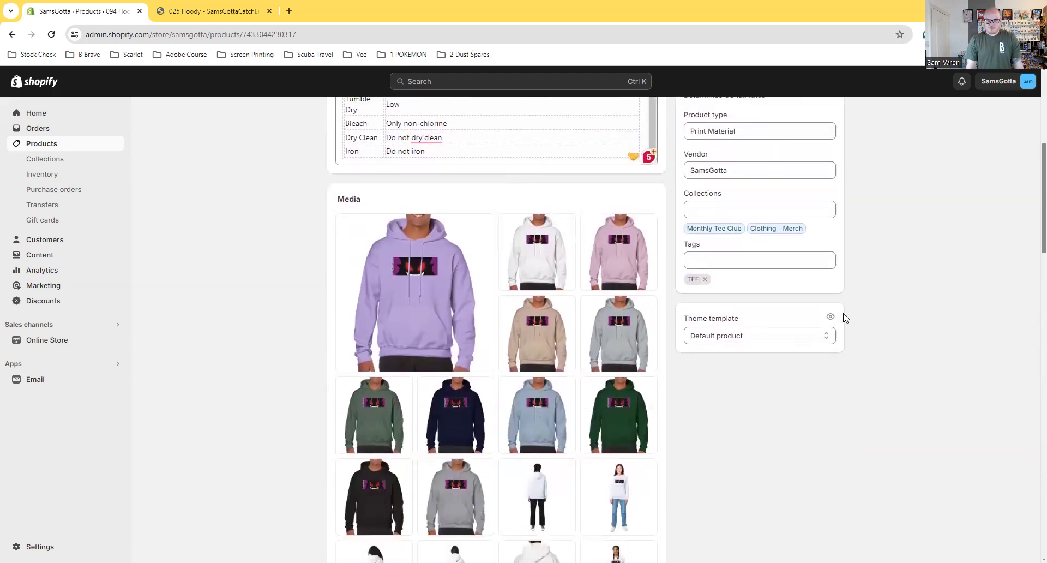
scroll(236, 221, "up", 4)
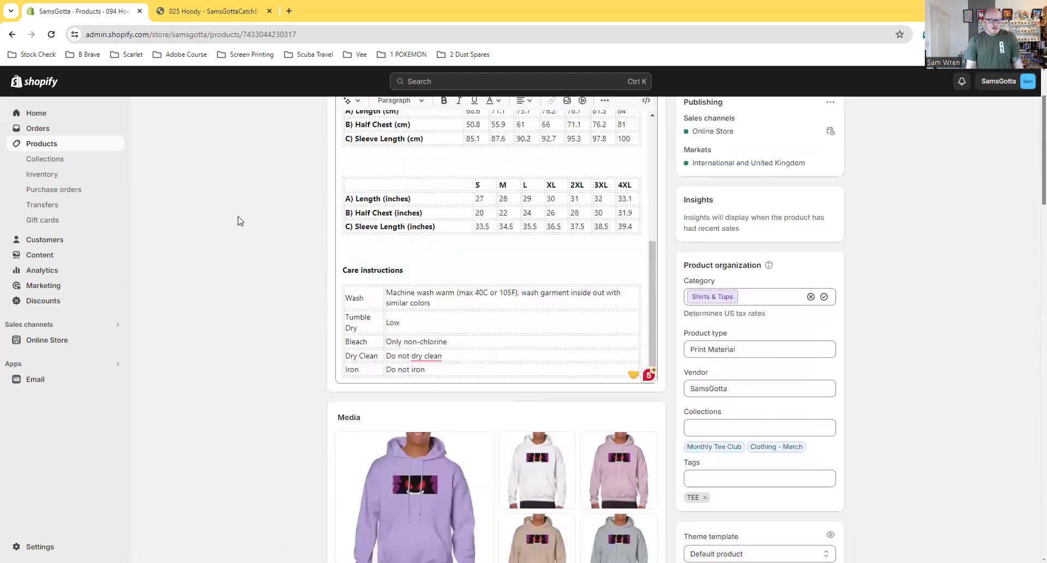
- Show the full Online Store theme library and open the Debut draft theme for customization
left_click(67, 342)
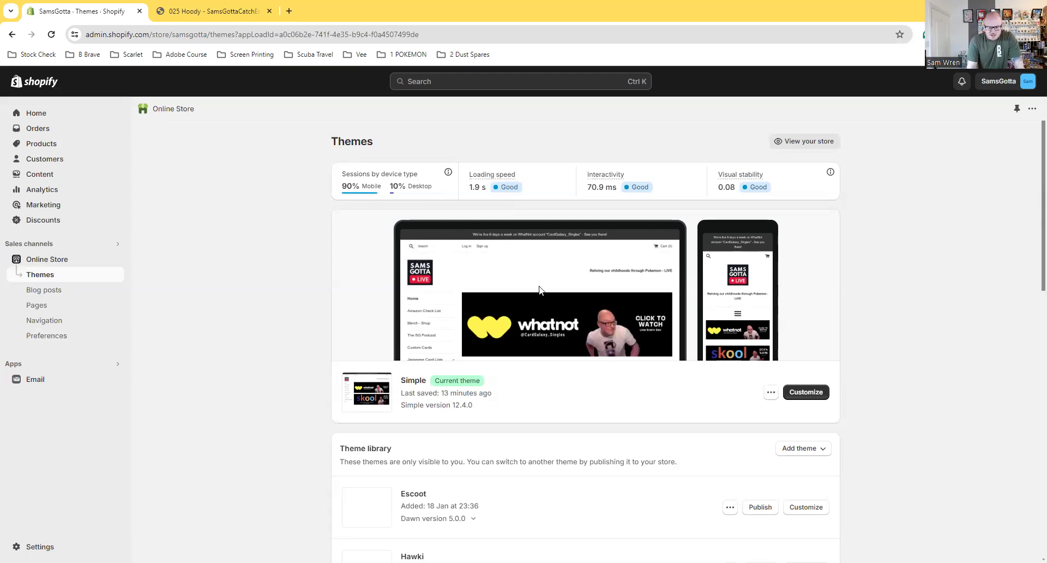
scroll(550, 289, "down", 5)
left_click(580, 468)
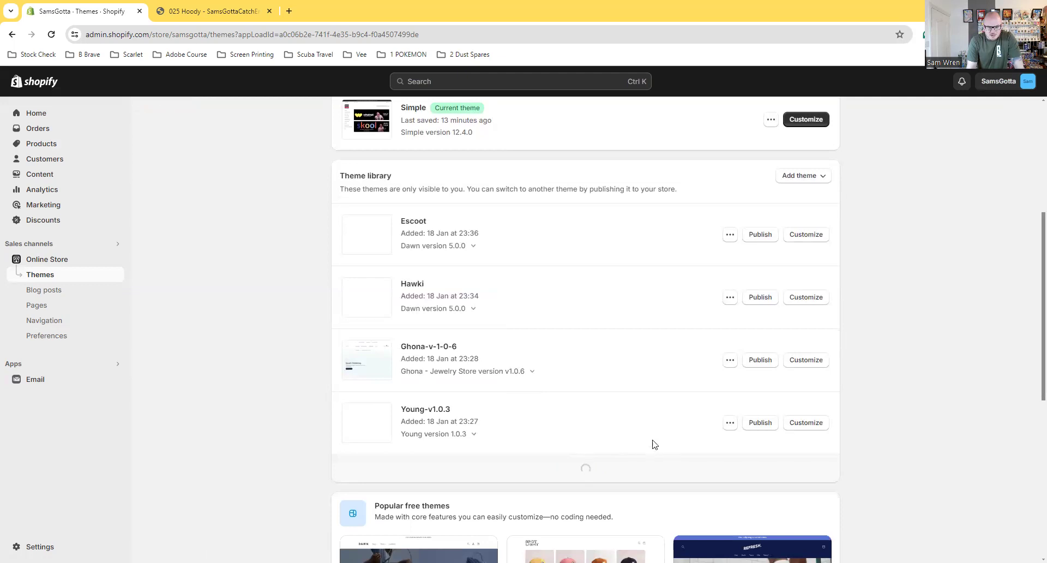
scroll(660, 431, "down", 7)
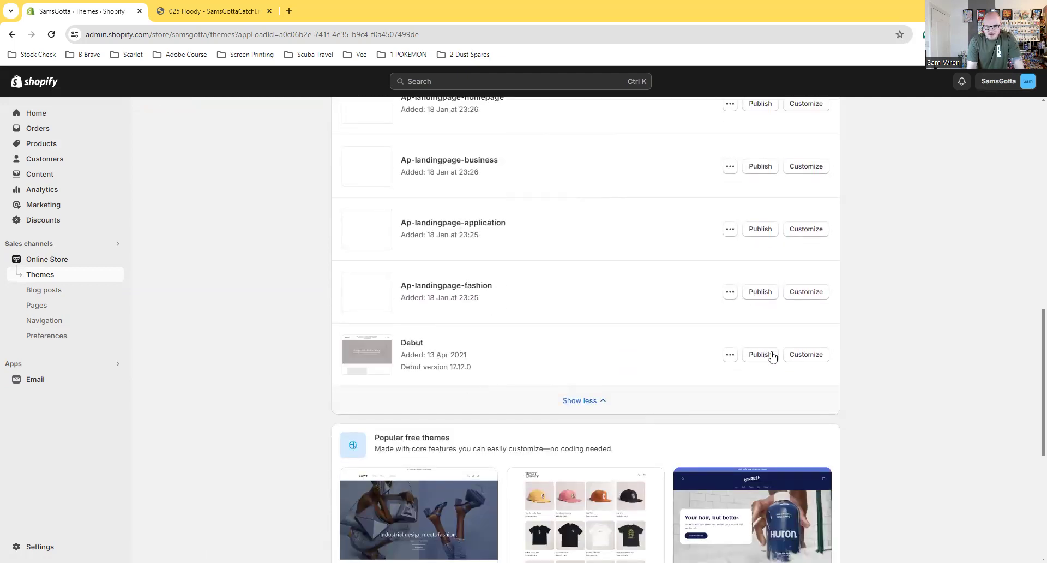
left_click(803, 355)
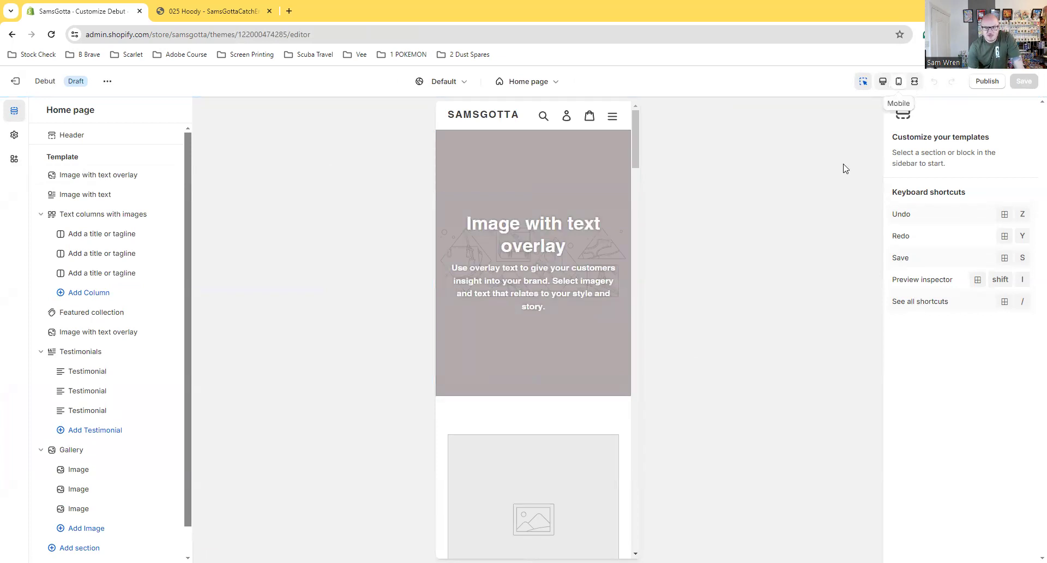
- Skim the Debut home page preview at desktop width, from the text columns through the testimonials and back to the header
scroll(704, 318, "down", 15)
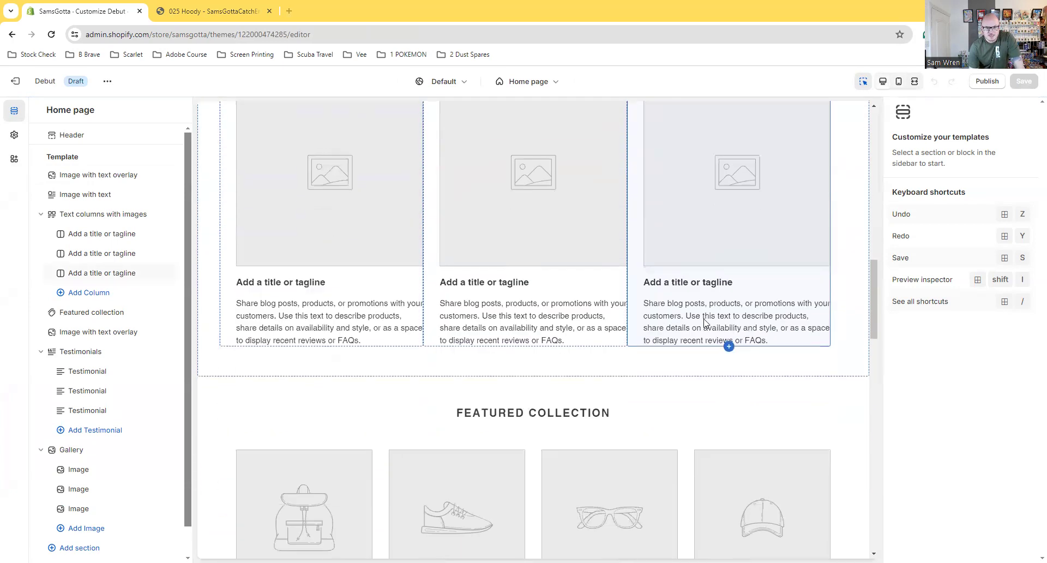
scroll(838, 334, "down", 15)
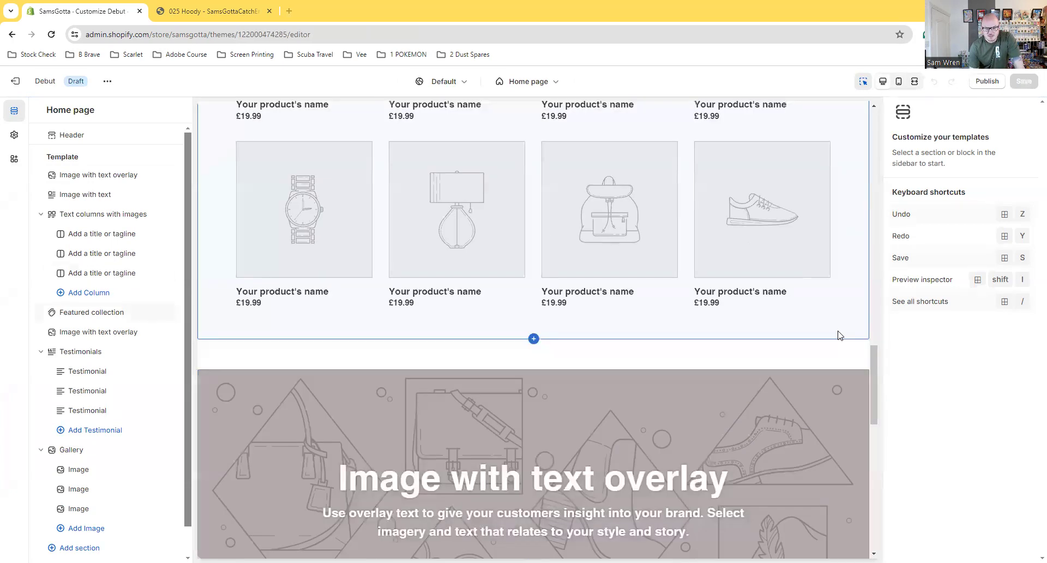
scroll(839, 335, "up", 20)
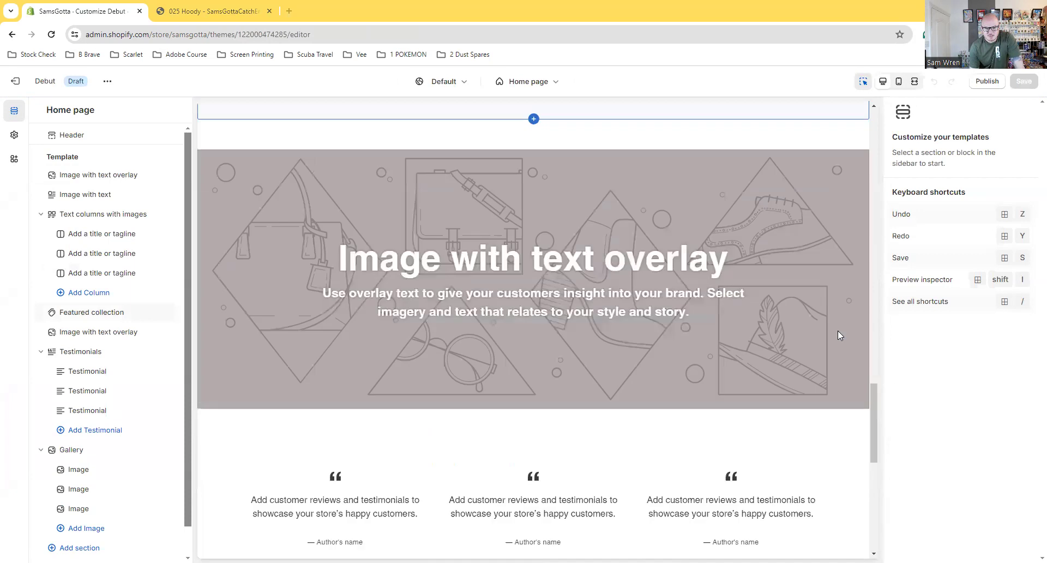
scroll(841, 334, "up", 5)
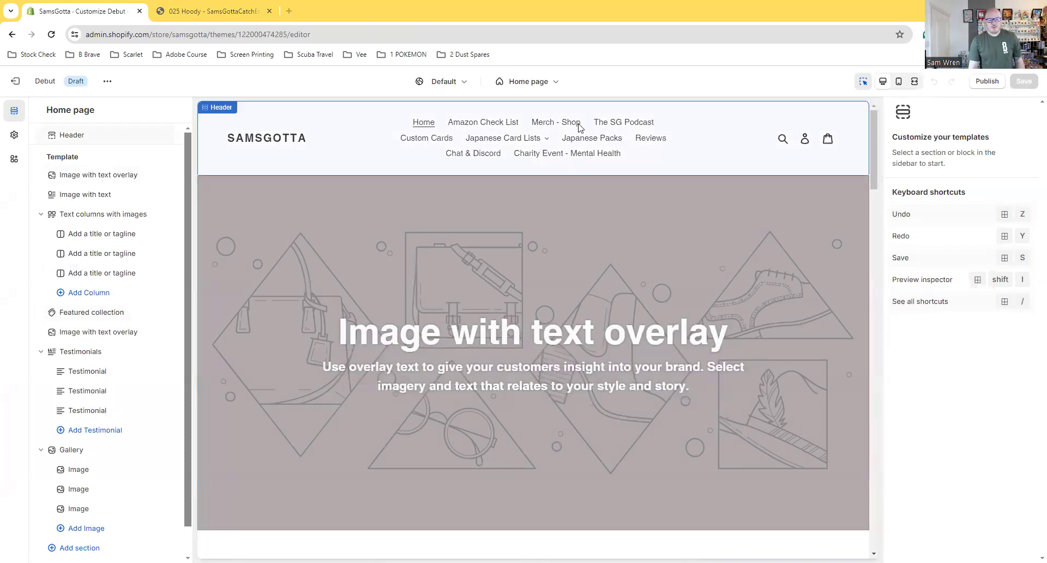
- Examine the Debut home page sections in order, from the image banner through the featured collection, testimonials and gallery to the footer
scroll(844, 196, "down", 7)
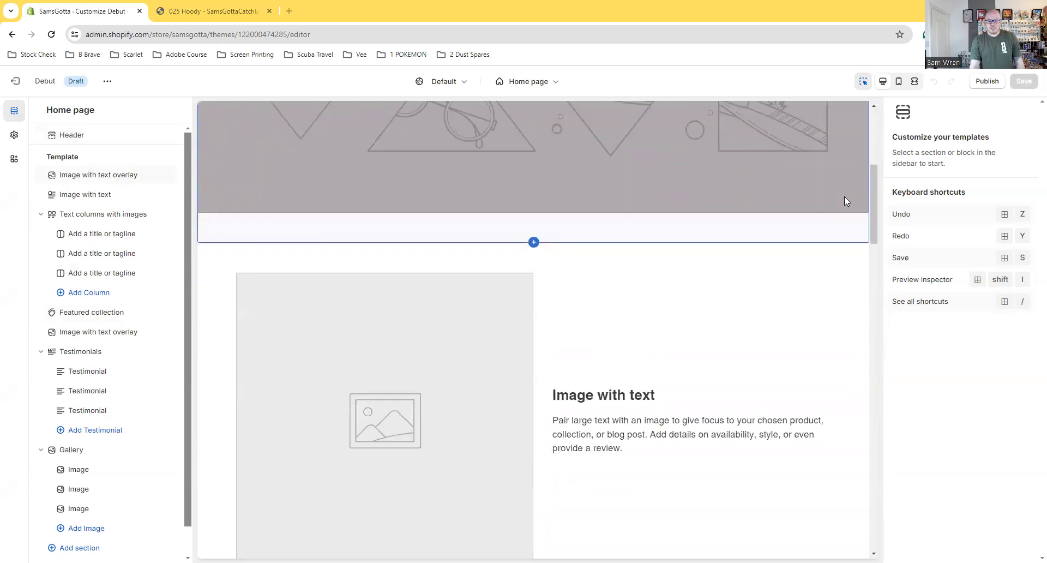
scroll(845, 202, "down", 1)
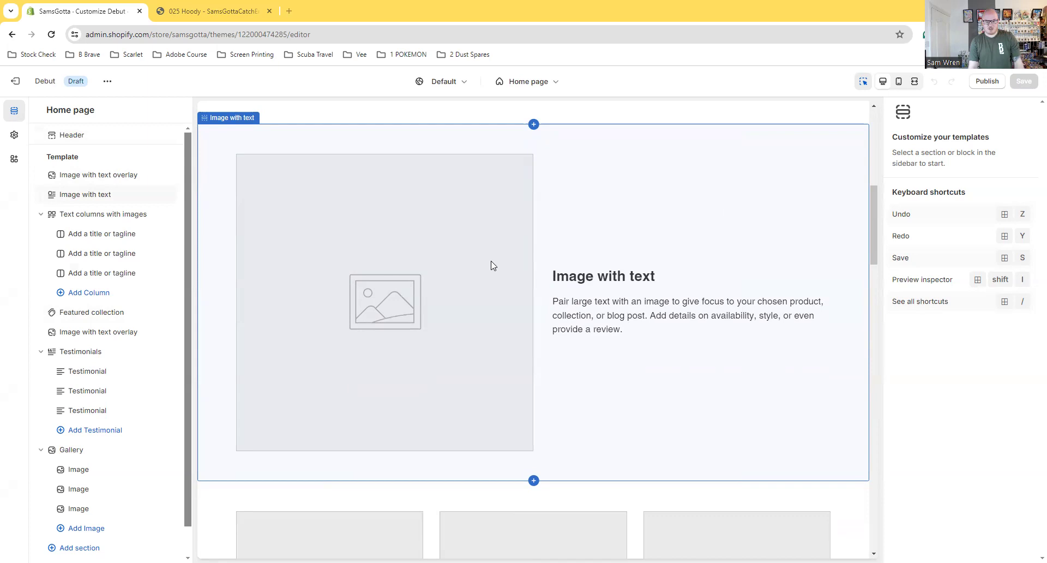
scroll(512, 257, "down", 5)
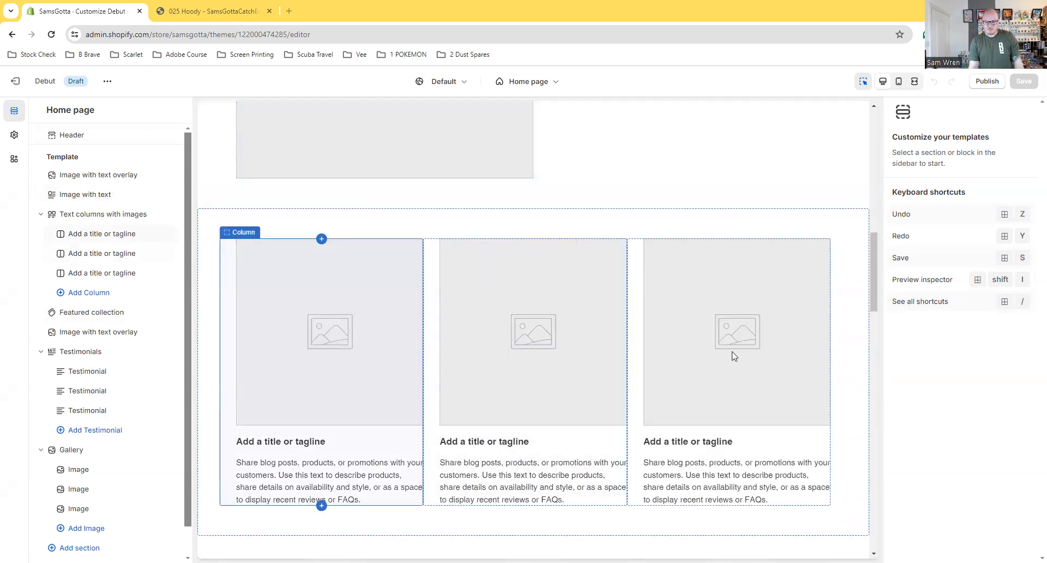
scroll(472, 312, "down", 2)
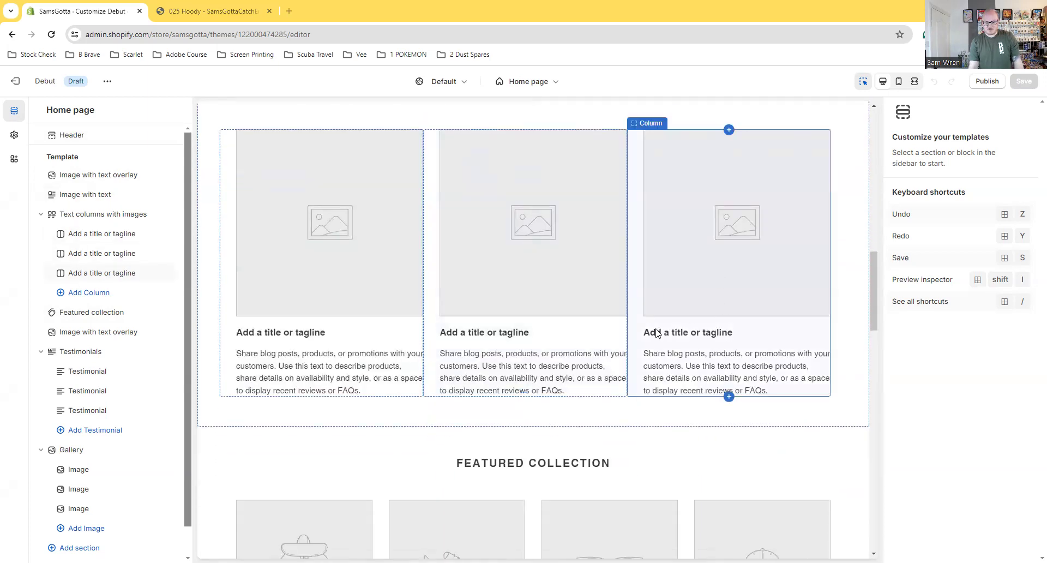
scroll(497, 243, "down", 4)
scroll(522, 246, "down", 3)
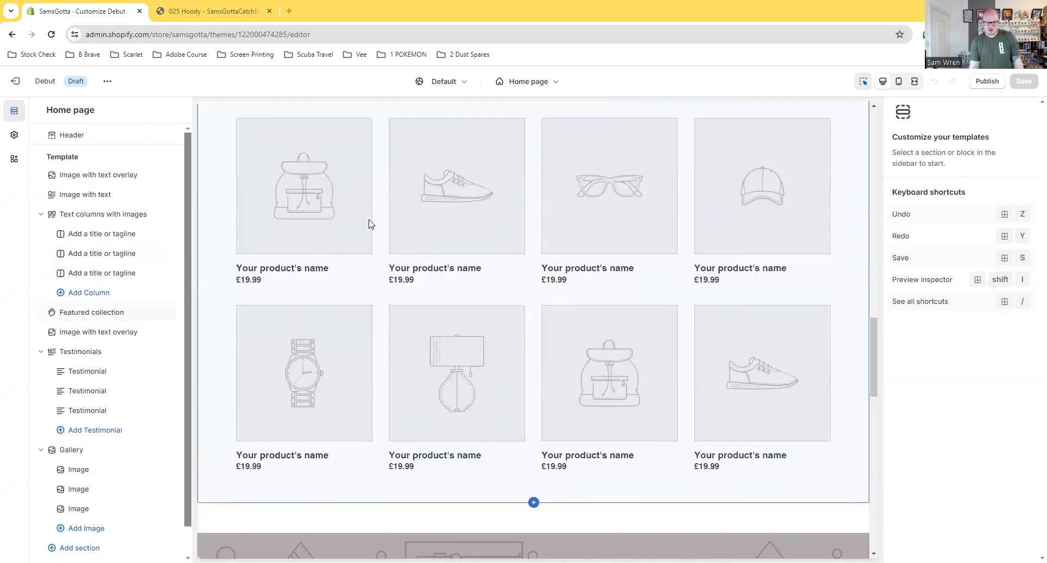
scroll(419, 326, "down", 7)
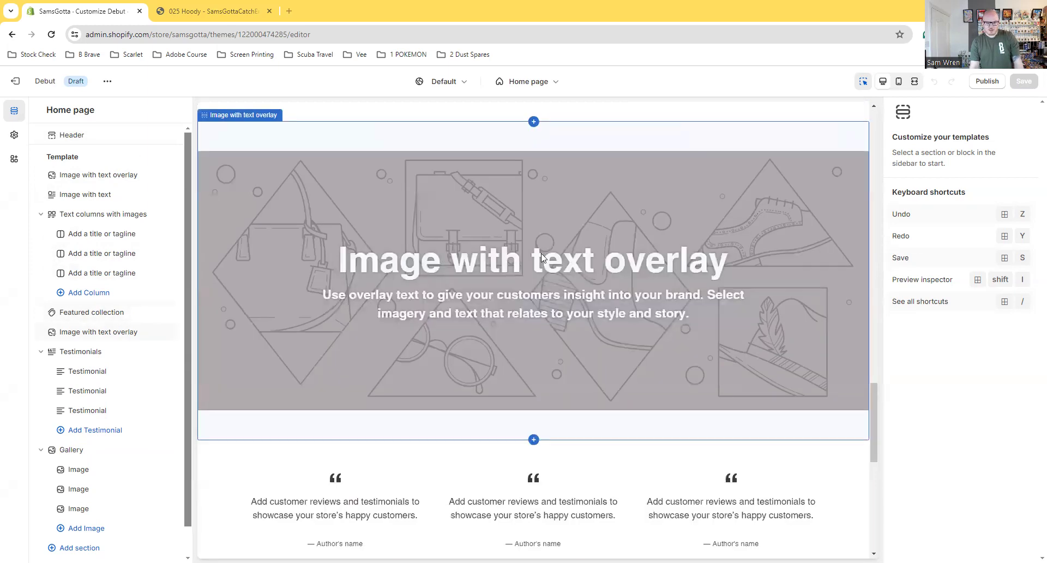
scroll(500, 253, "down", 1)
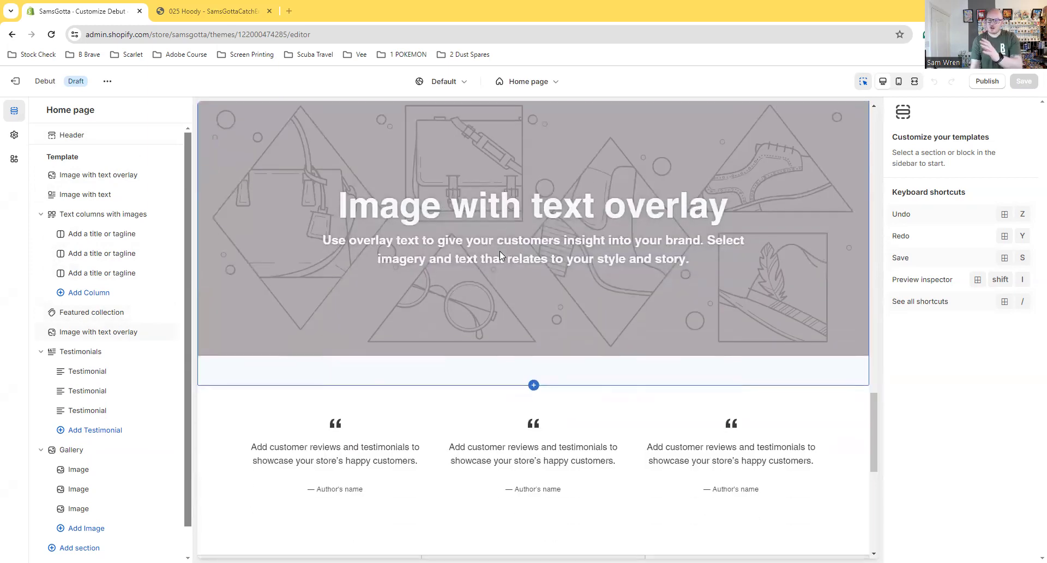
scroll(499, 245, "down", 3)
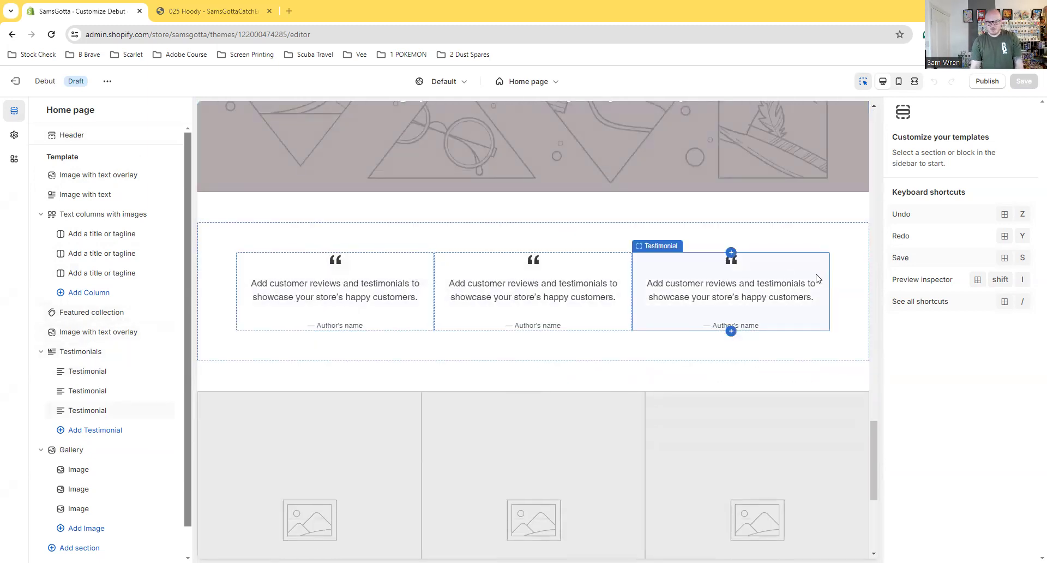
scroll(791, 275, "down", 5)
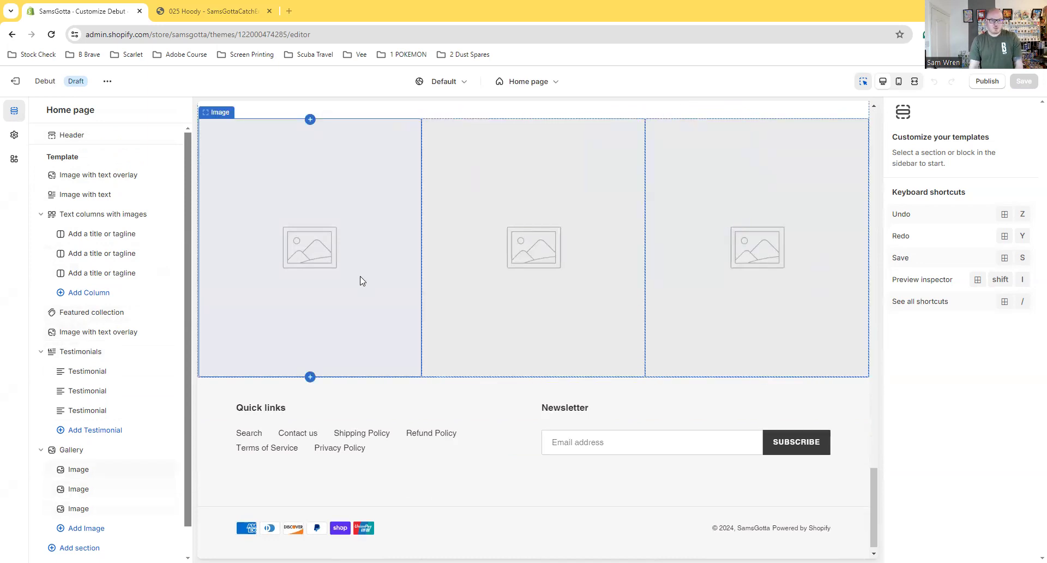
- Leave the Debut theme editor and open the Shopify Theme Store from the theme library's options for adding a theme
left_click(15, 81)
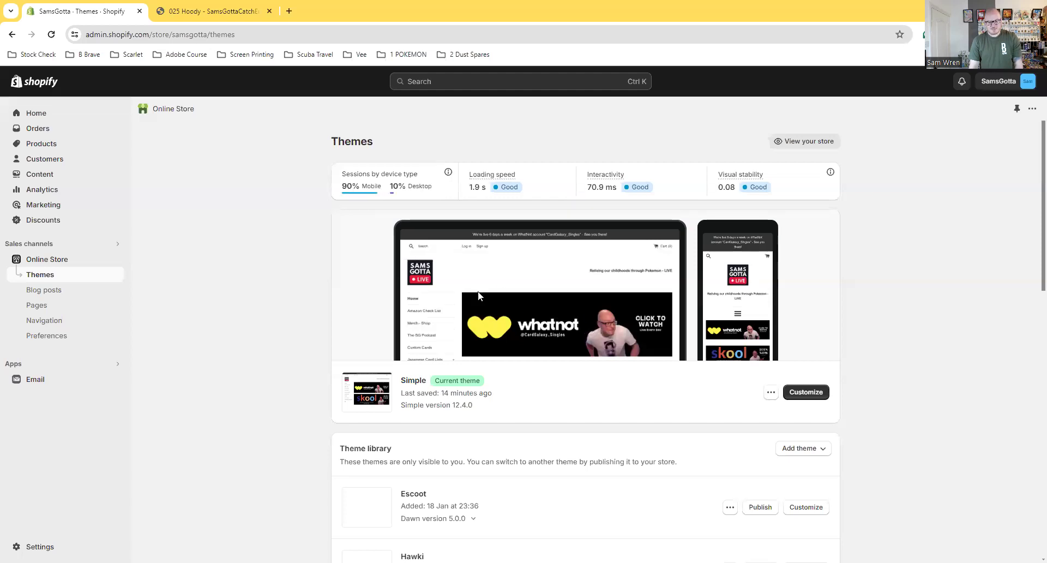
scroll(472, 315, "down", 3)
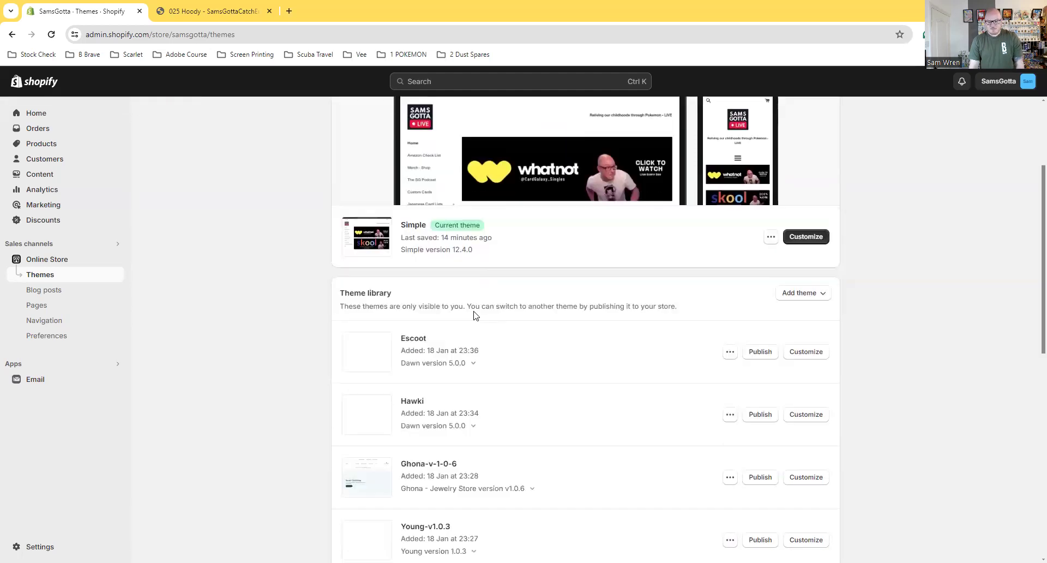
left_click(783, 292)
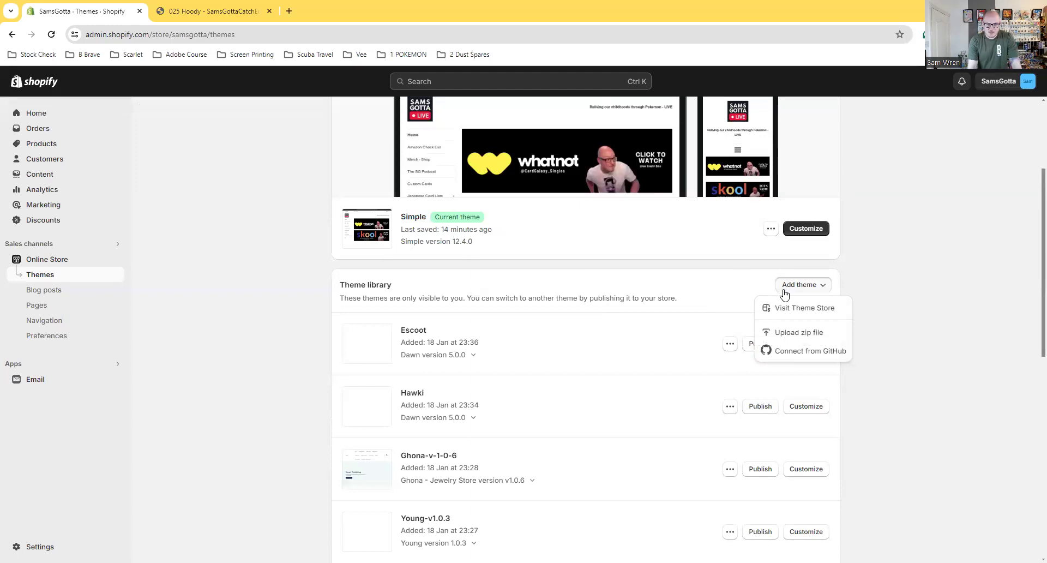
left_click(799, 311)
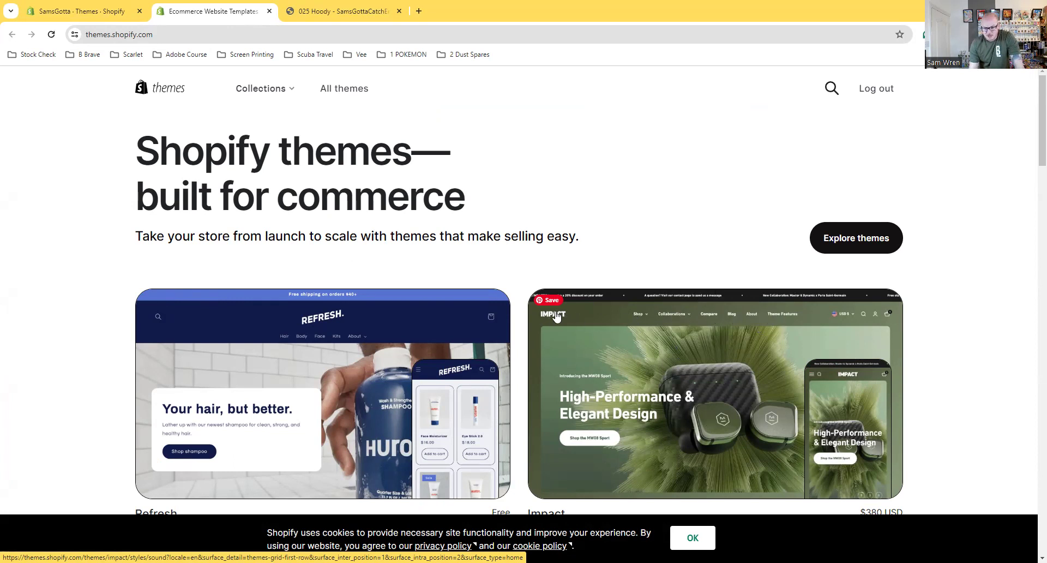
- Compare the featured Refresh and Impact themes, previewing Impact's blue and orange style variations
scroll(674, 317, "down", 1)
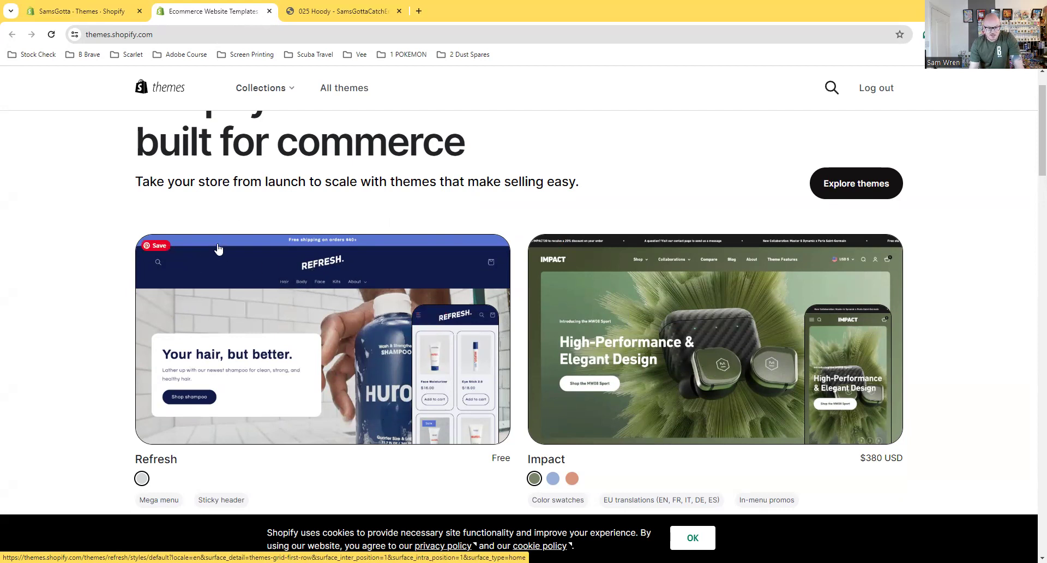
scroll(385, 329, "down", 3)
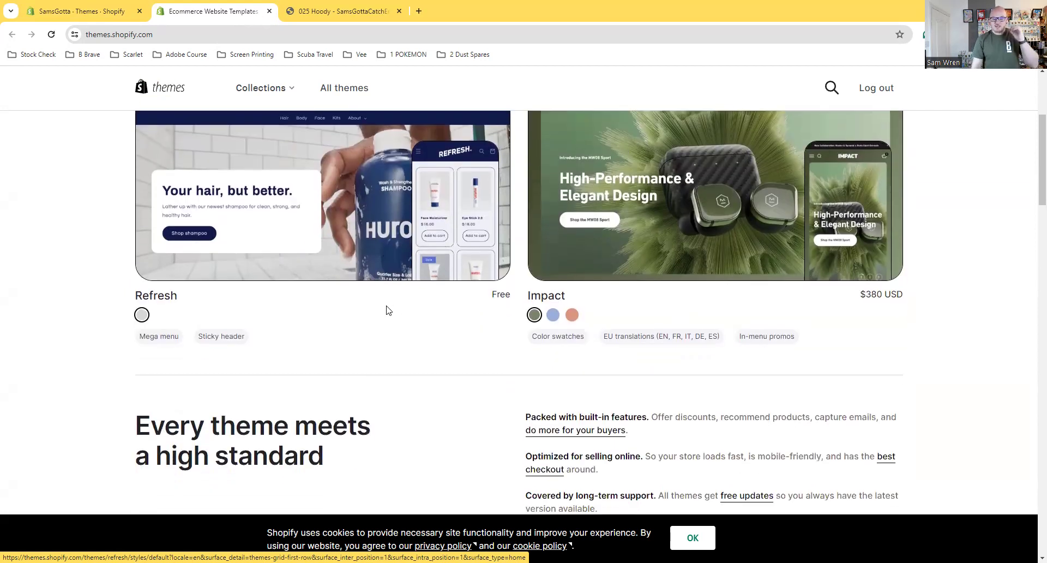
scroll(435, 309, "up", 3)
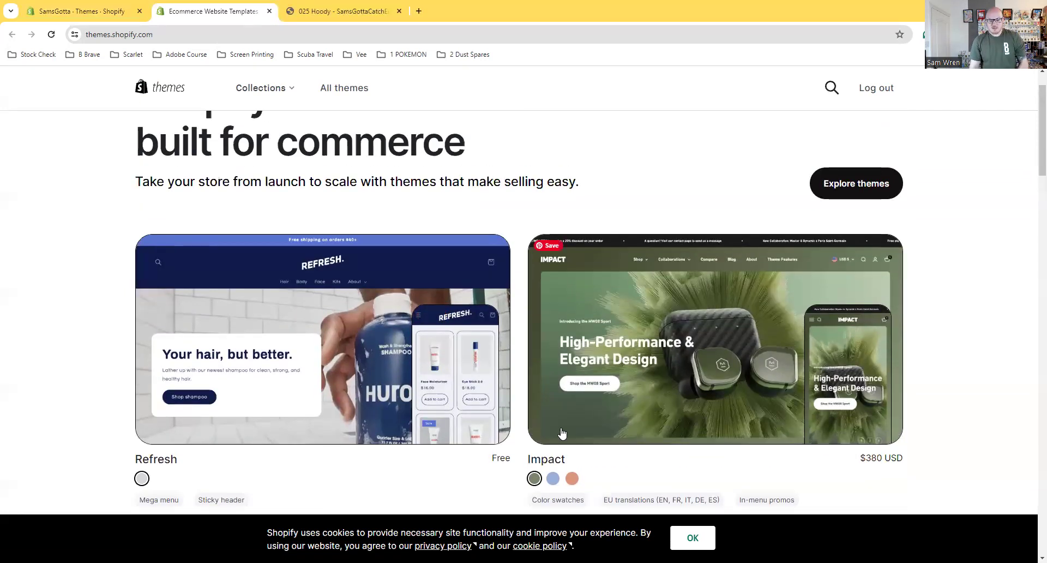
left_click(552, 478)
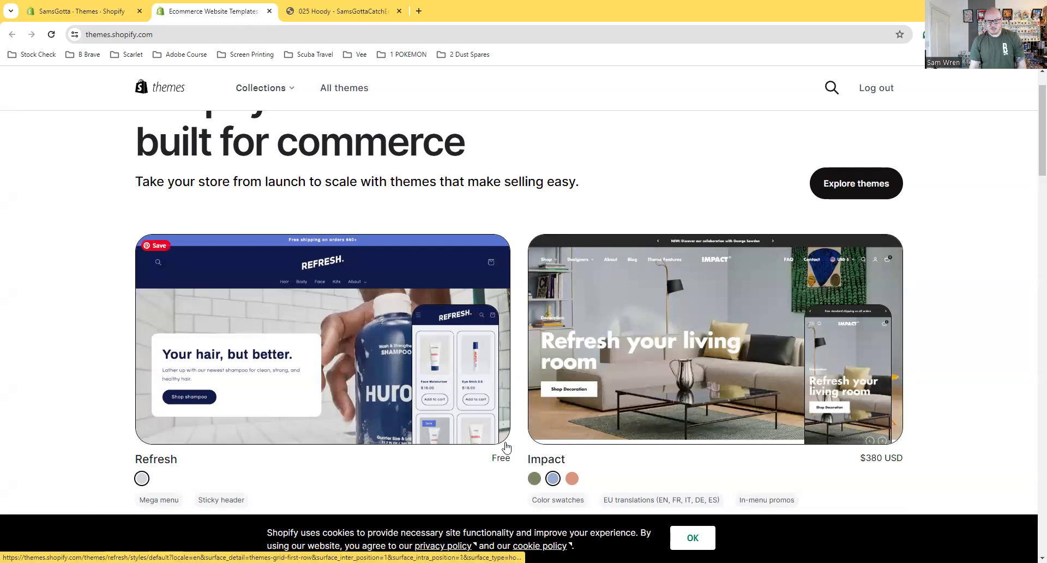
left_click(571, 479)
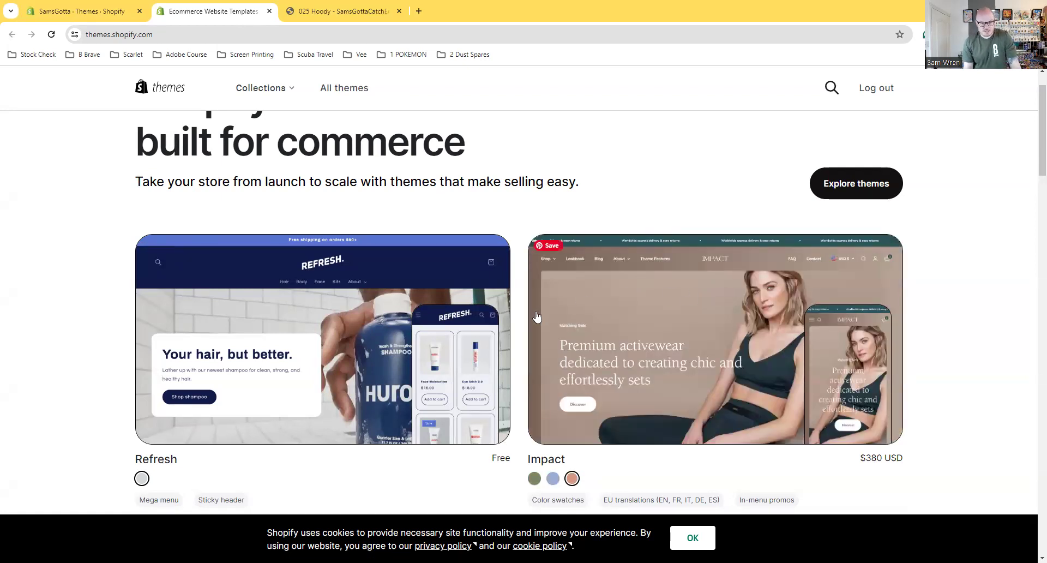
scroll(537, 313, "down", 4)
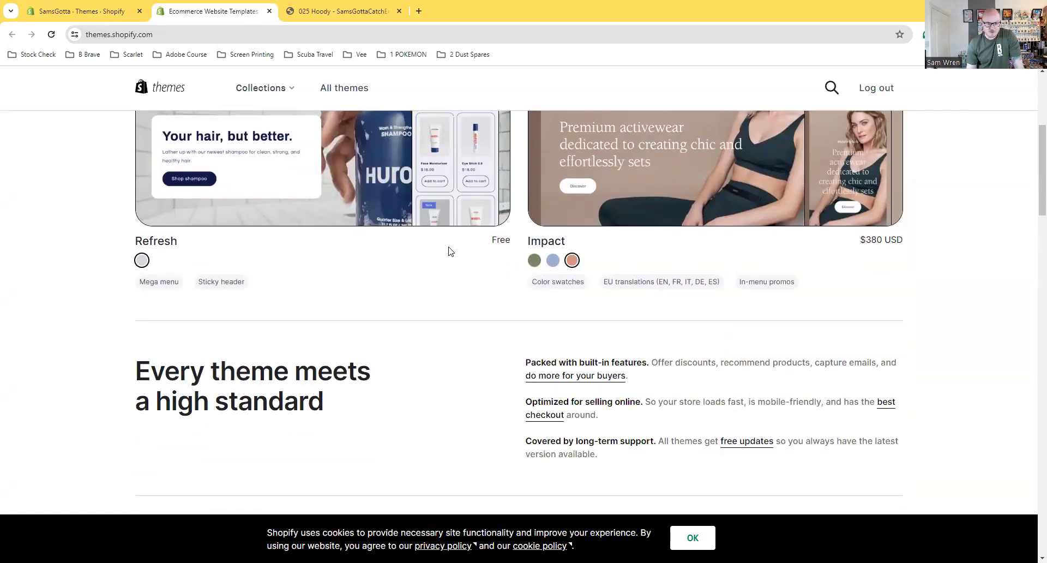
scroll(367, 320, "up", 5)
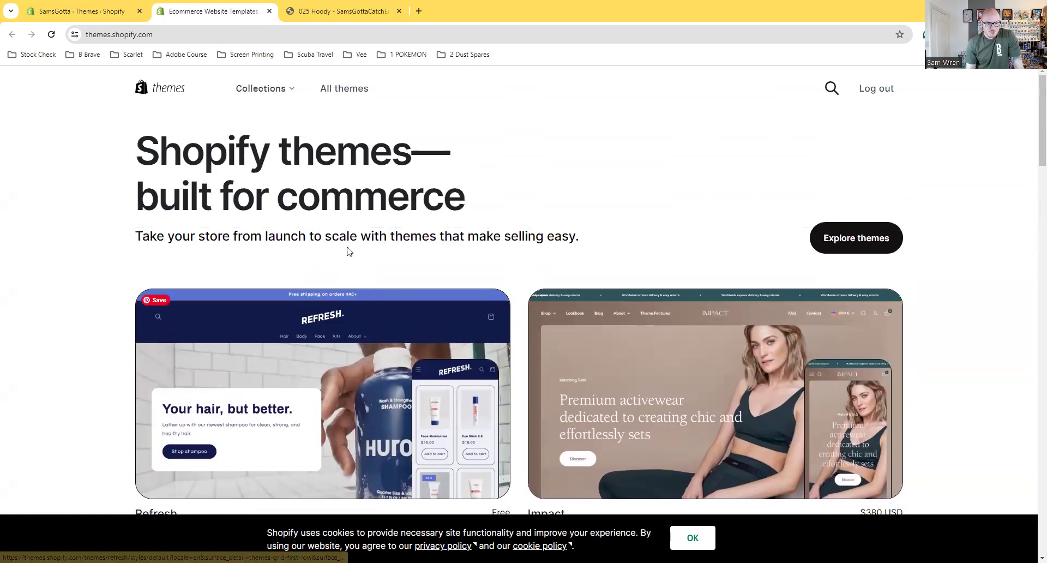
- Browse all themes, sorting them by price from low to high and filtering to free ones
left_click(269, 91)
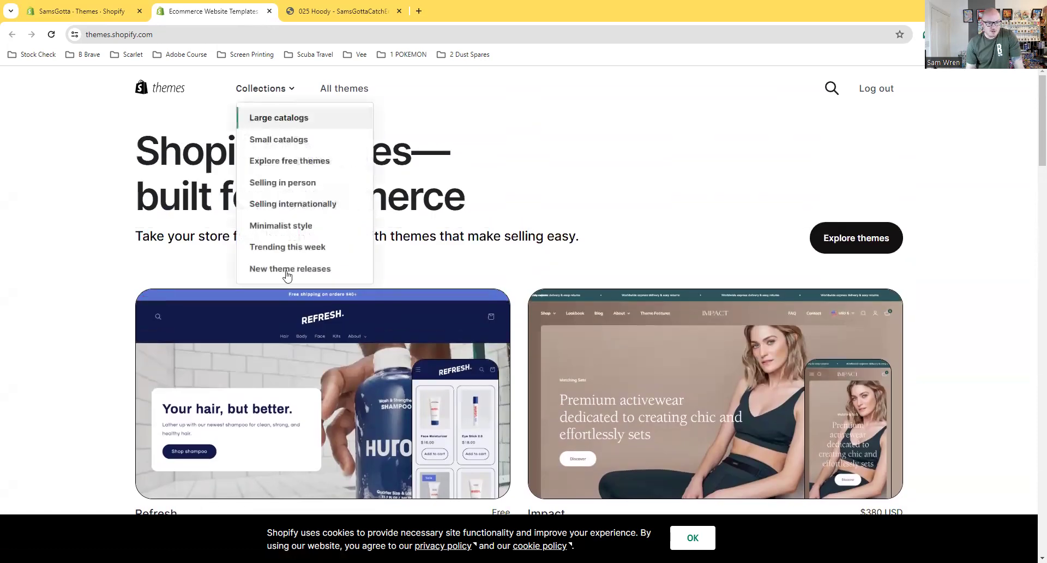
left_click(351, 89)
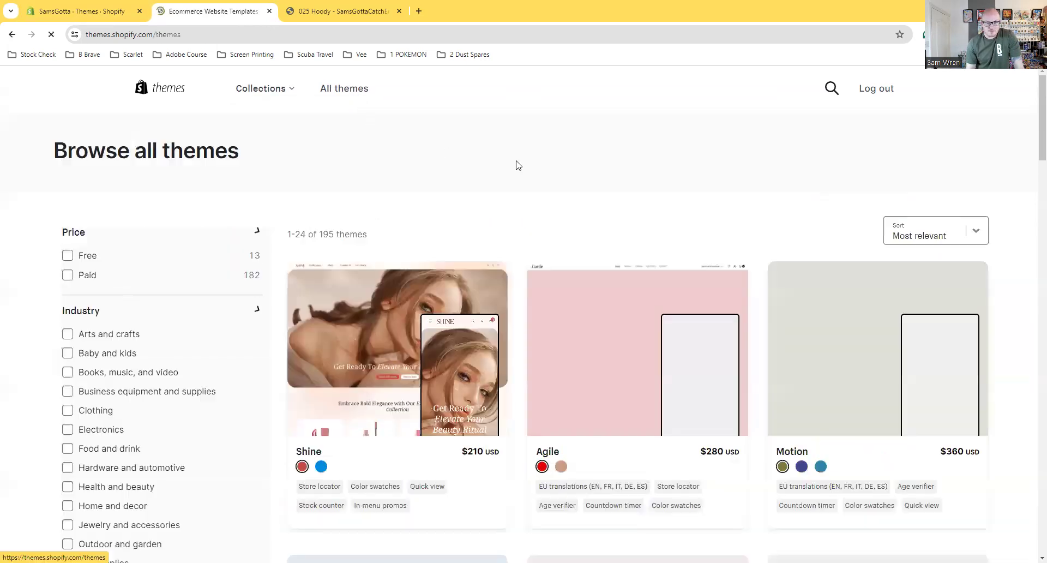
left_click(903, 228)
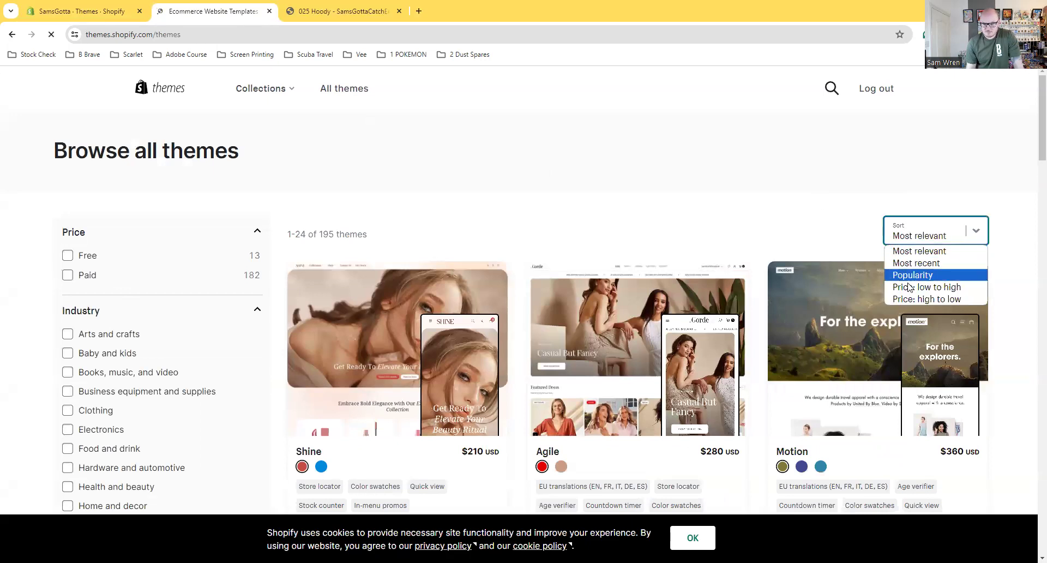
key("Return")
left_click(68, 255)
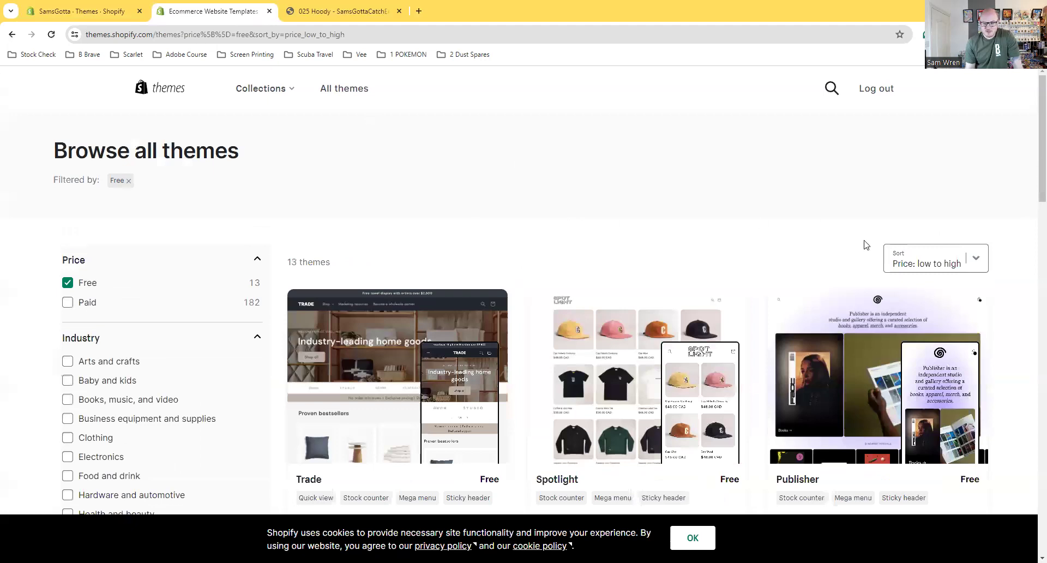
- Change the sort order of the free themes to Popularity
left_click(910, 265)
left_click(919, 279)
left_click(920, 264)
left_click(911, 302)
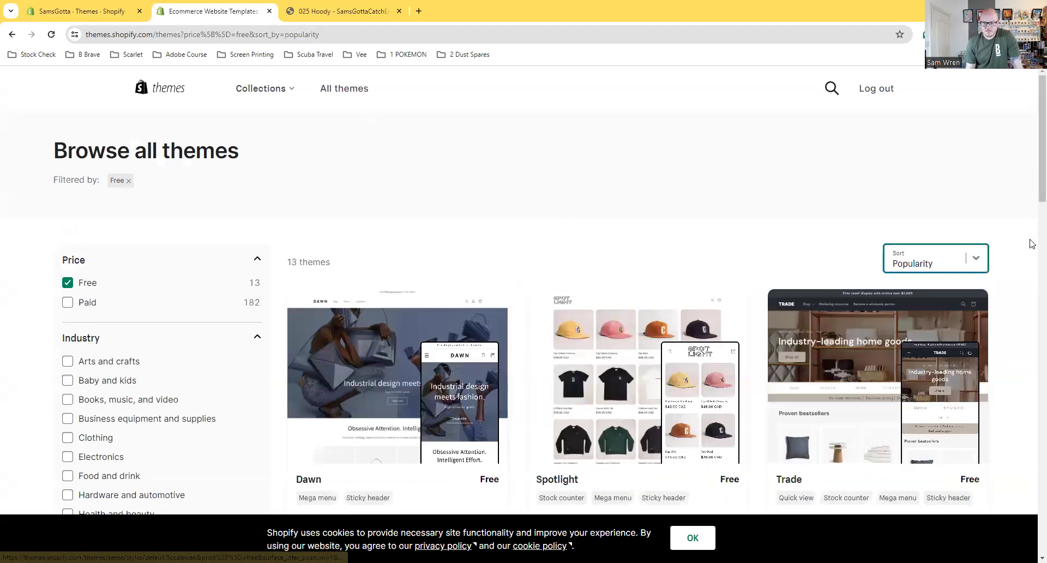
- Look through the free themes sorted by popularity, checking their previews and listed features
scroll(1012, 242, "down", 3)
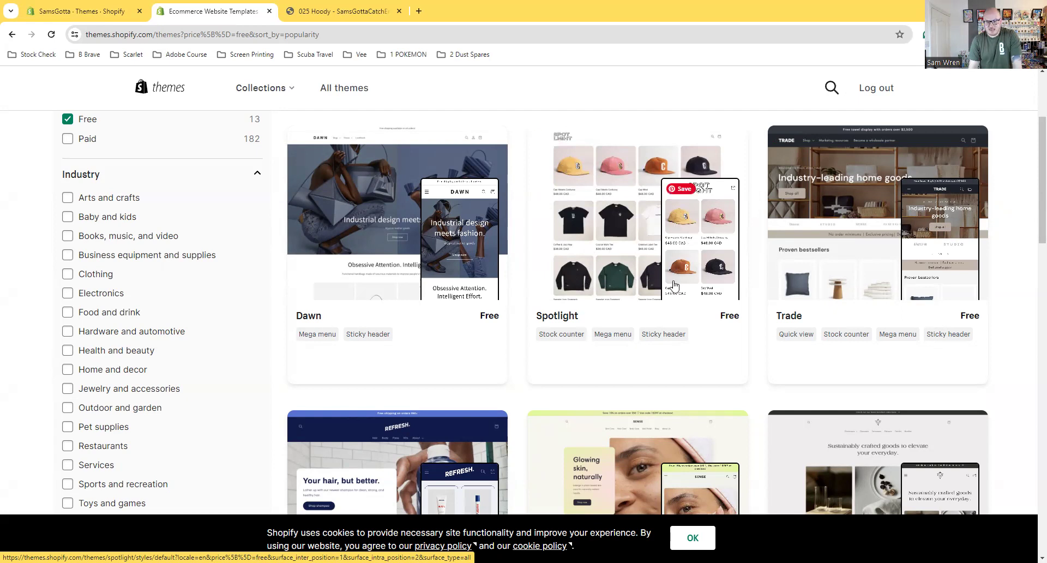
scroll(696, 240, "down", 4)
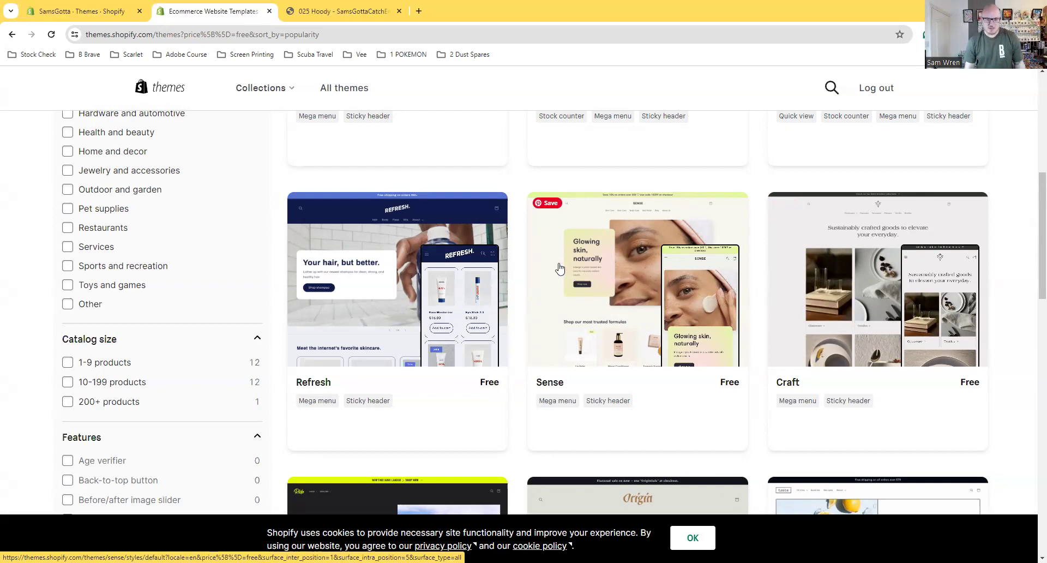
scroll(765, 260, "down", 6)
scroll(774, 287, "up", 1)
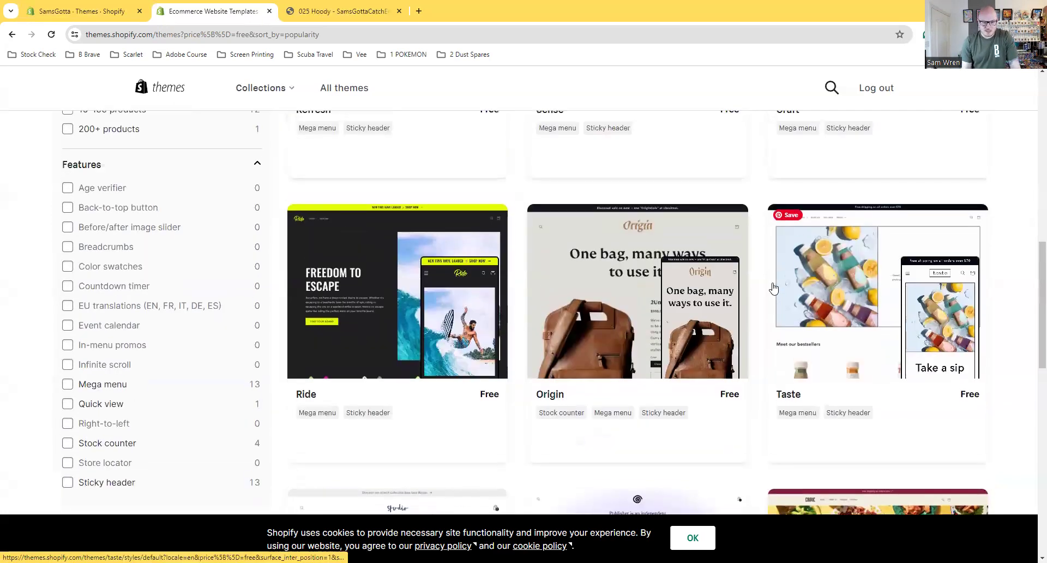
scroll(791, 300, "down", 1)
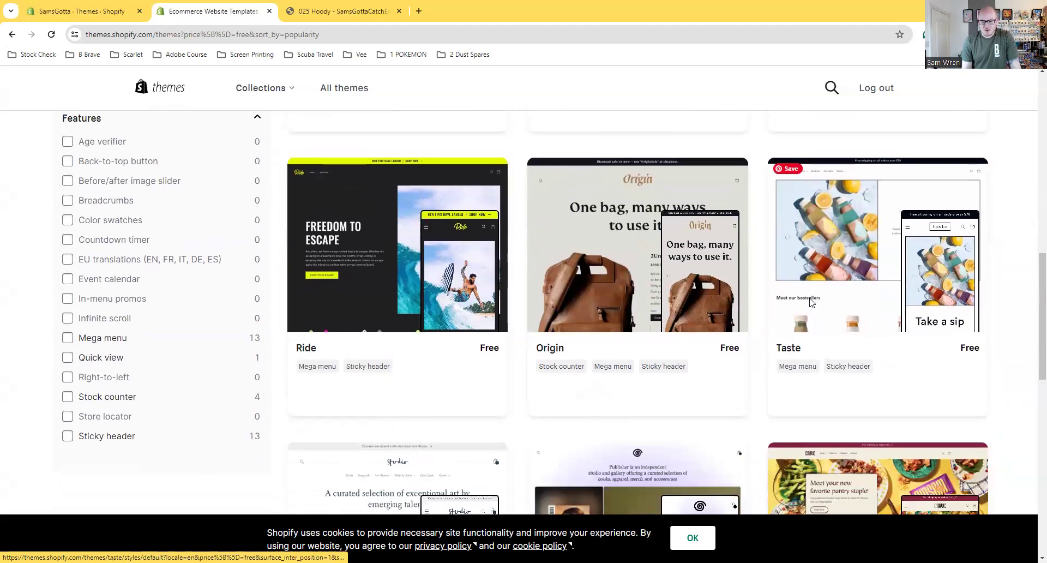
scroll(846, 311, "down", 5)
scroll(656, 327, "up", 18)
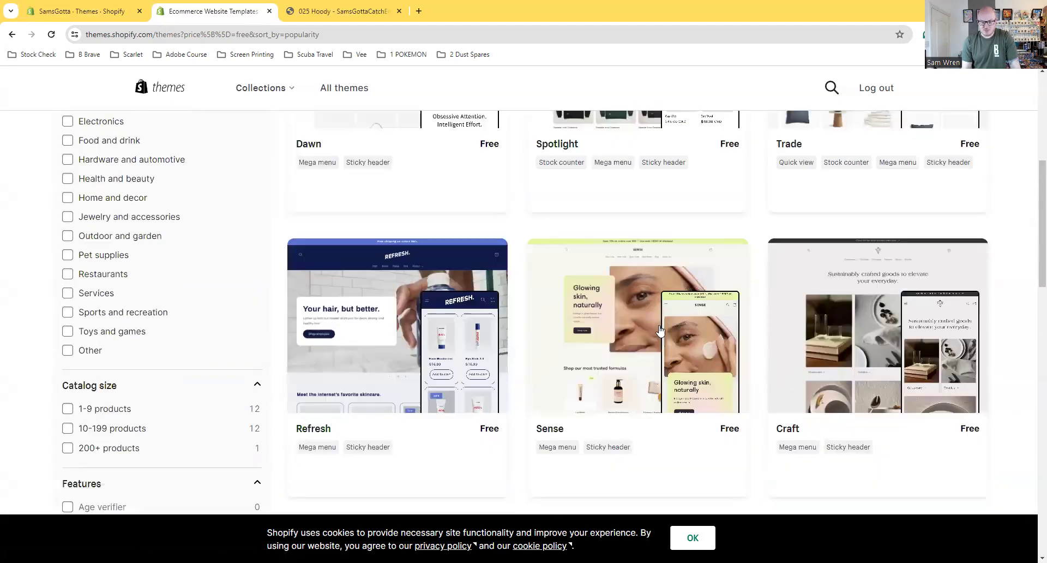
- Filter all themes to paid ones, sort them by popularity and look through the results for the Impact theme
left_click(350, 92)
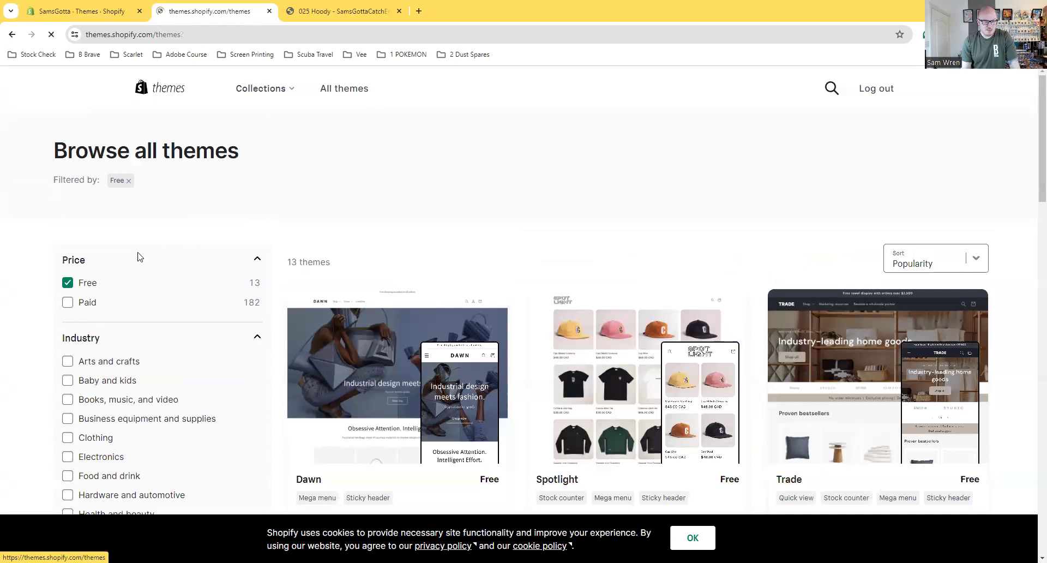
left_click(68, 275)
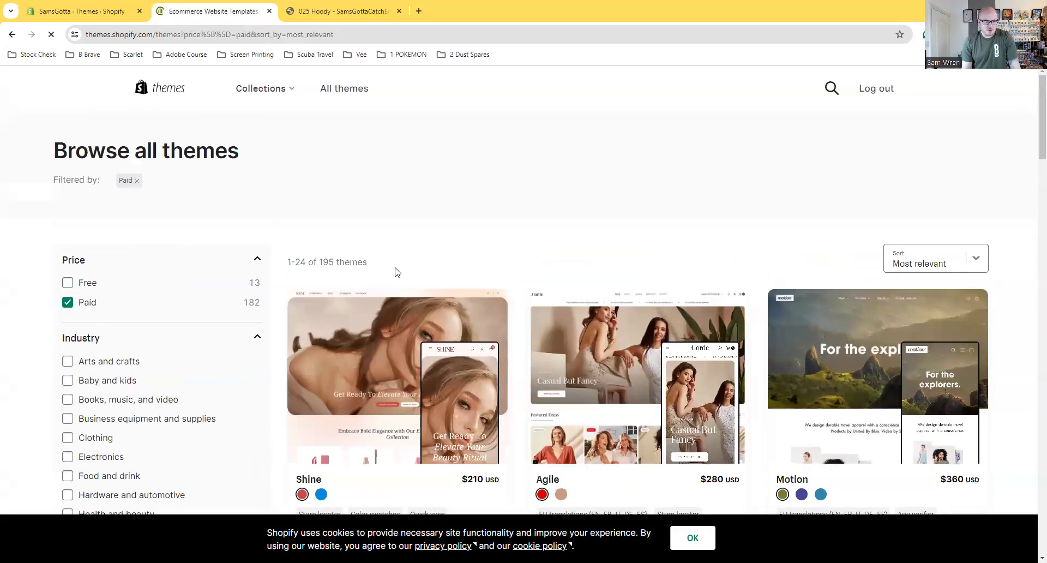
left_click(926, 259)
left_click(921, 301)
scroll(414, 283, "down", 4)
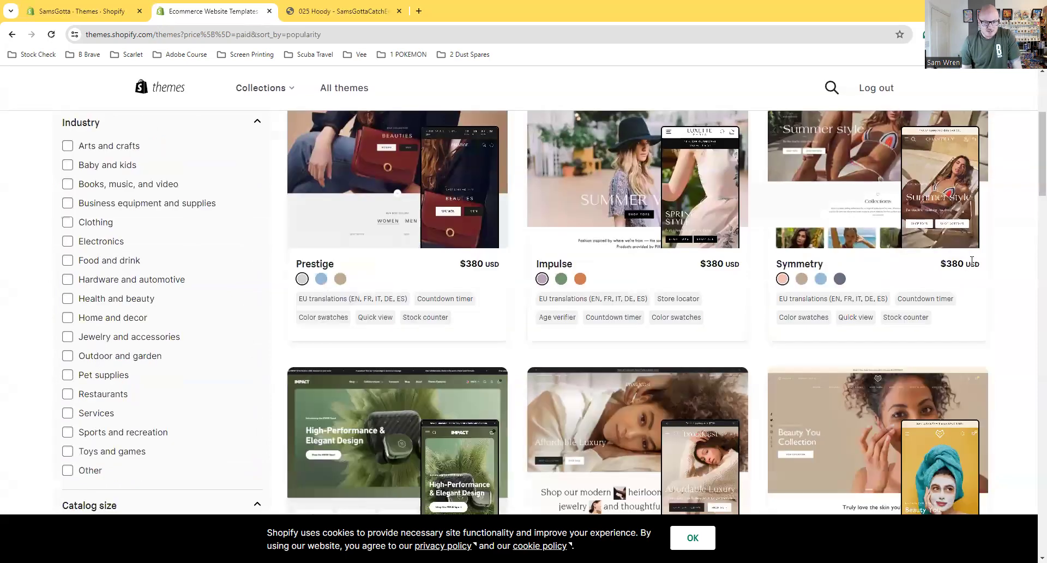
scroll(411, 285, "up", 2)
scroll(414, 306, "down", 4)
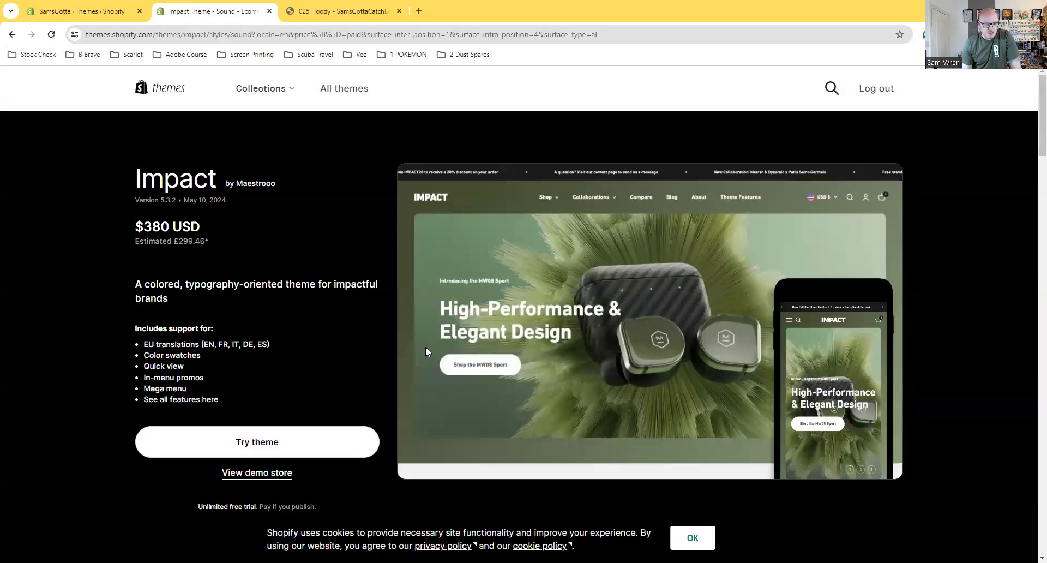
- Open the Impact theme's demo store, close the newsletter sign-up and view the opening slideshow
left_click(260, 476)
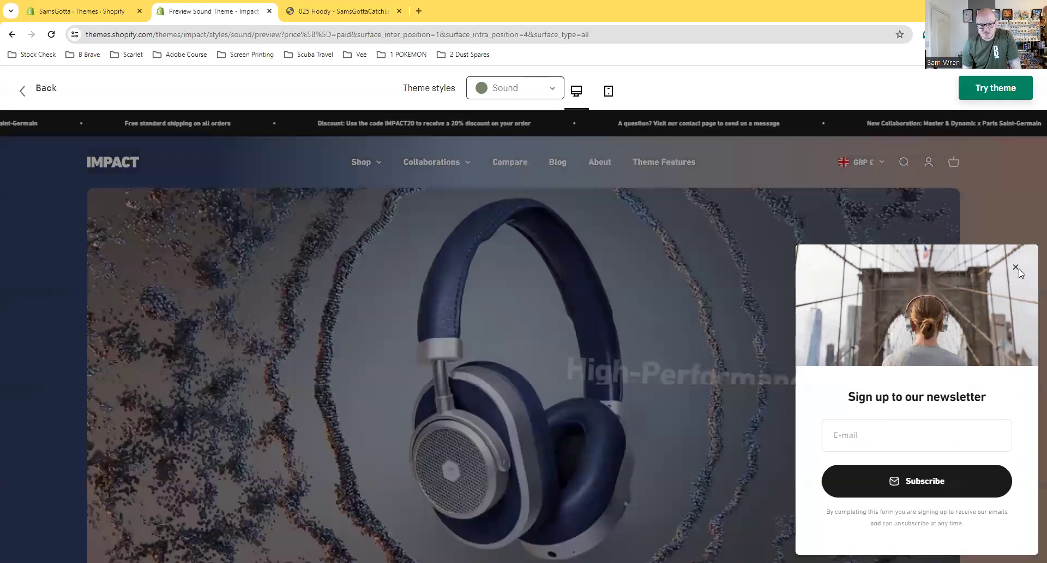
left_click(1017, 268)
scroll(585, 289, "down", 2)
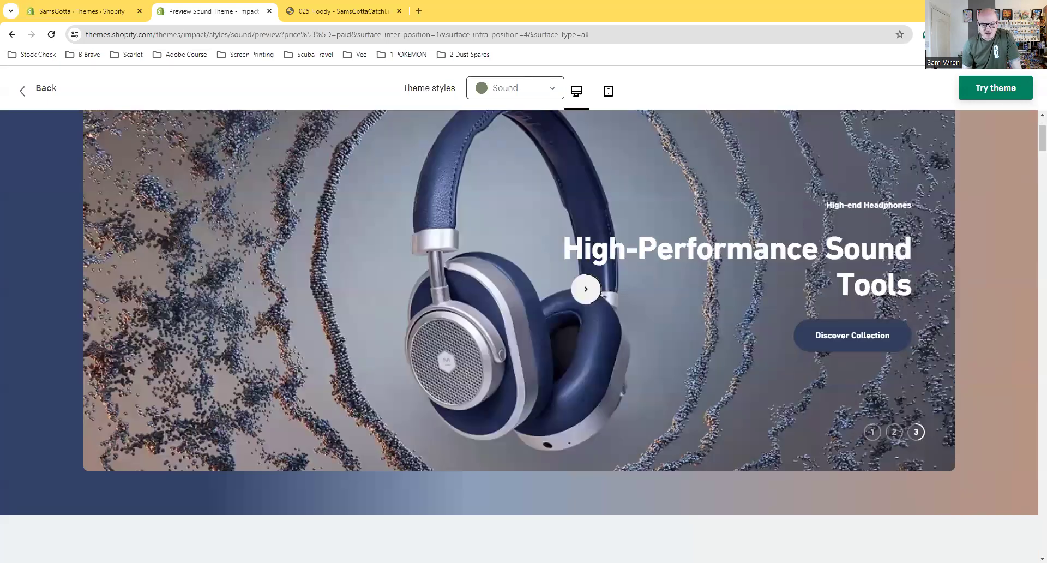
scroll(585, 288, "up", 1)
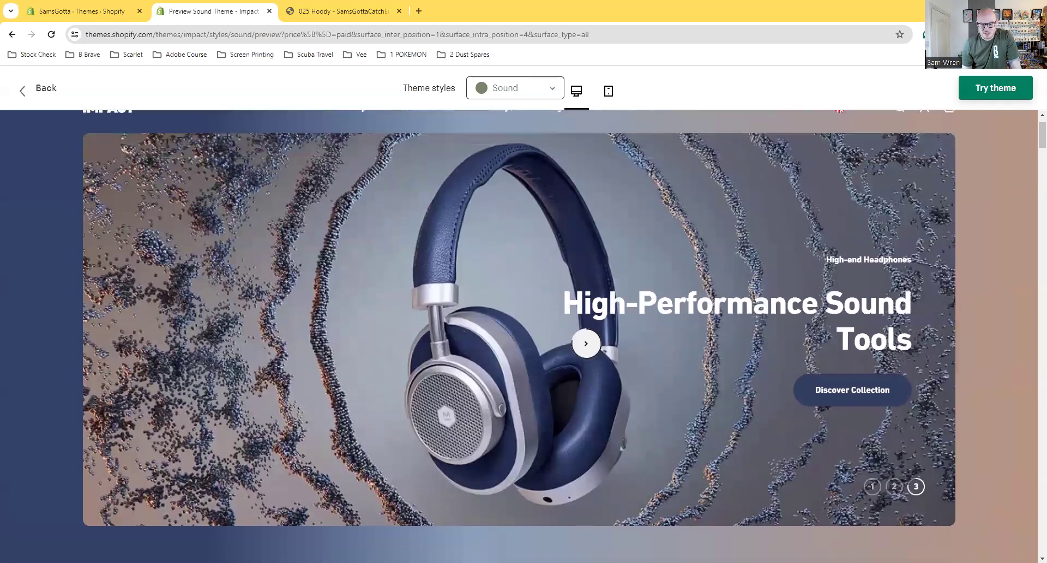
scroll(585, 343, "up", 1)
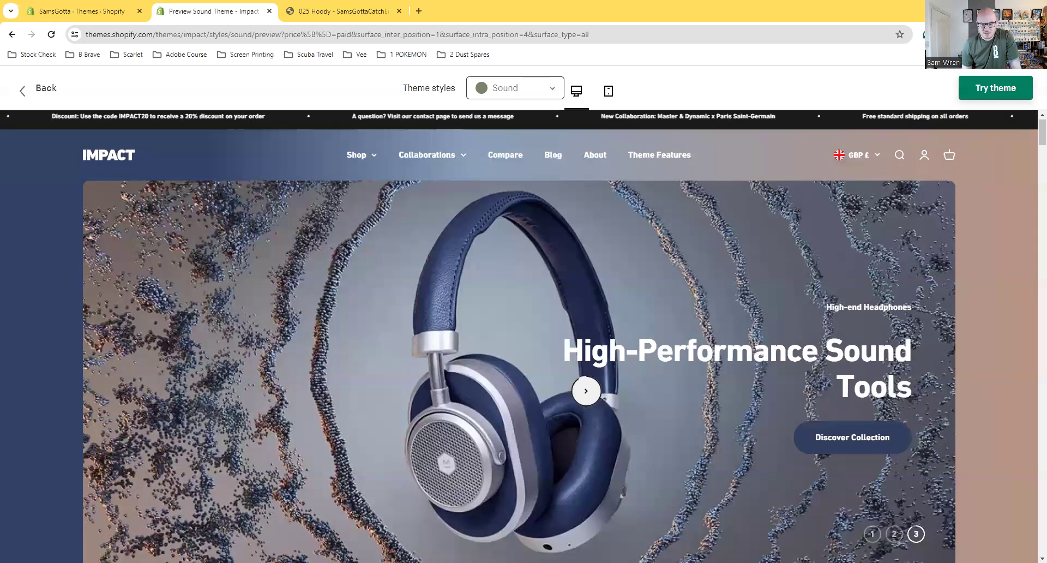
scroll(585, 391, "down", 1)
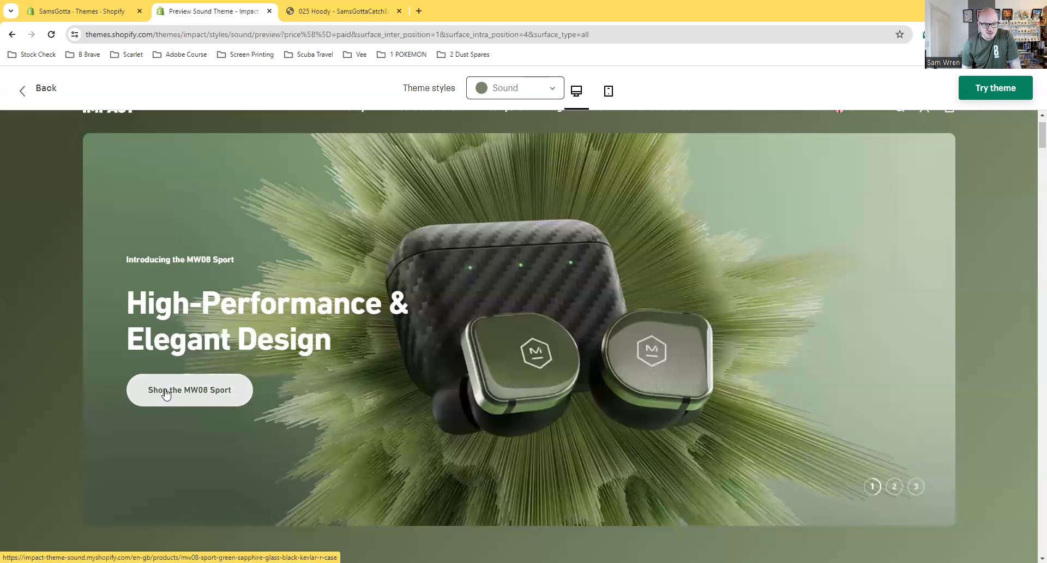
- Look through the demo homepage's category tiles, moving headline, featured image cards and Best sellers section
scroll(658, 334, "down", 6)
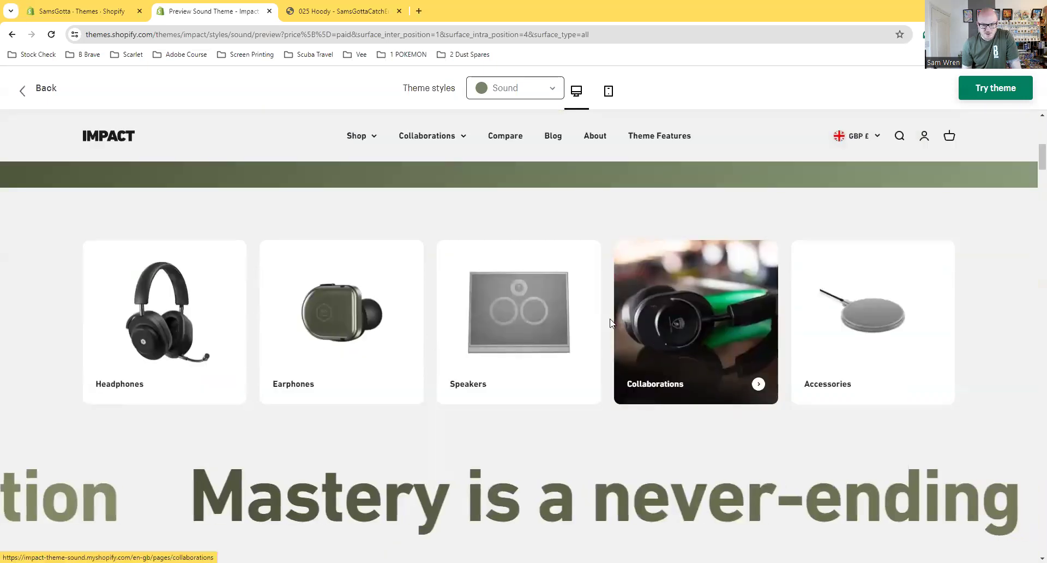
scroll(892, 336, "down", 6)
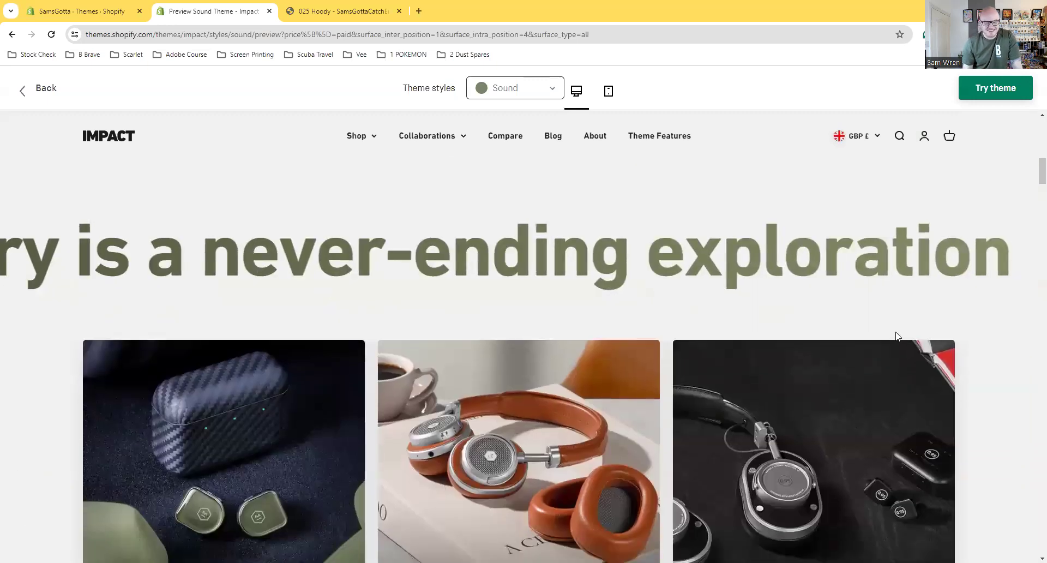
scroll(898, 338, "down", 1)
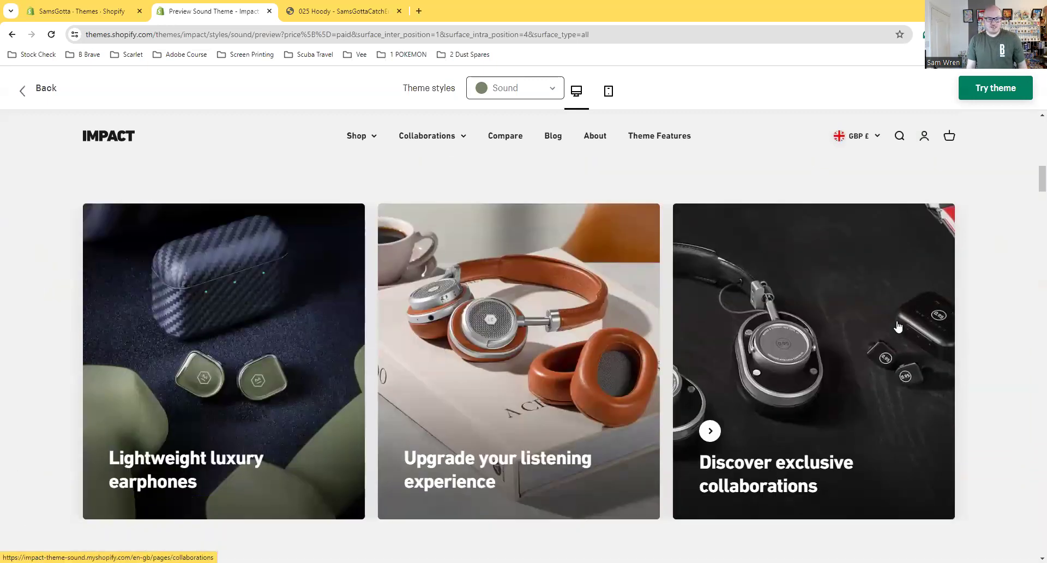
scroll(899, 330, "down", 5)
scroll(898, 318, "down", 2)
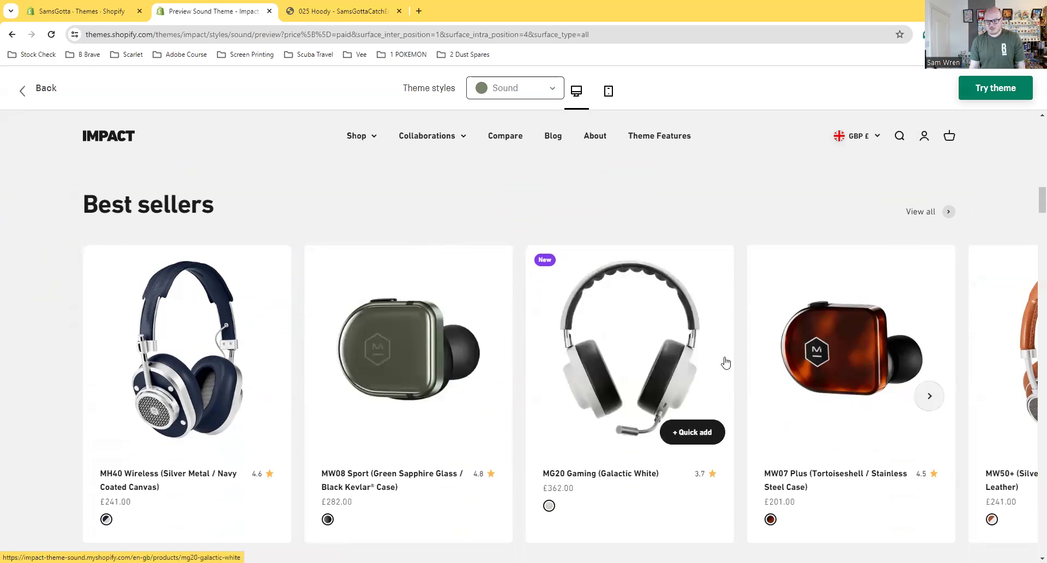
scroll(166, 376, "down", 9)
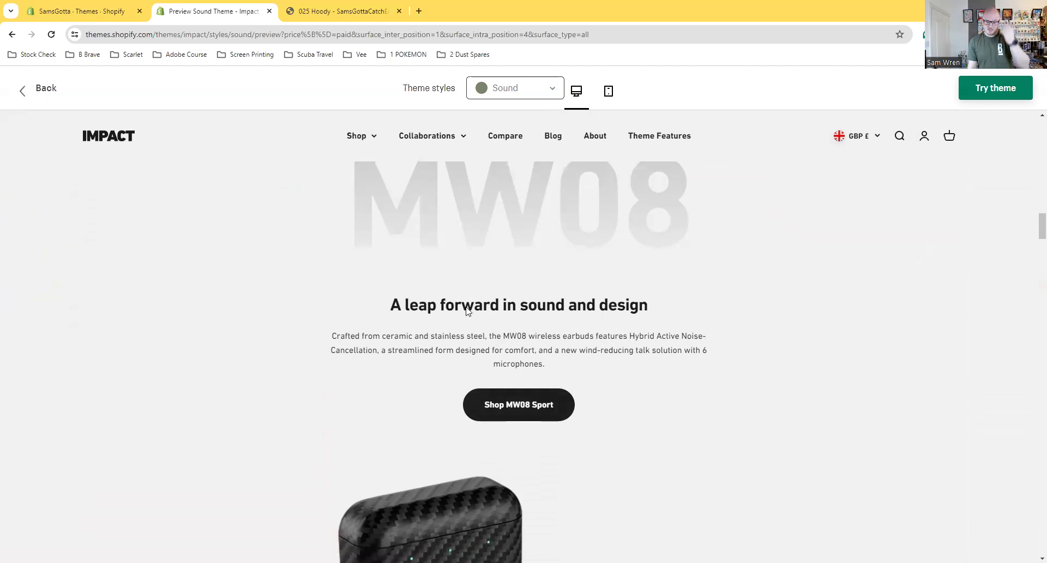
- Examine the demo homepage's MW08 feature section and the product collage with the MG20, MW08 Sport, Accessories and MH40 tiles
scroll(466, 311, "down", 5)
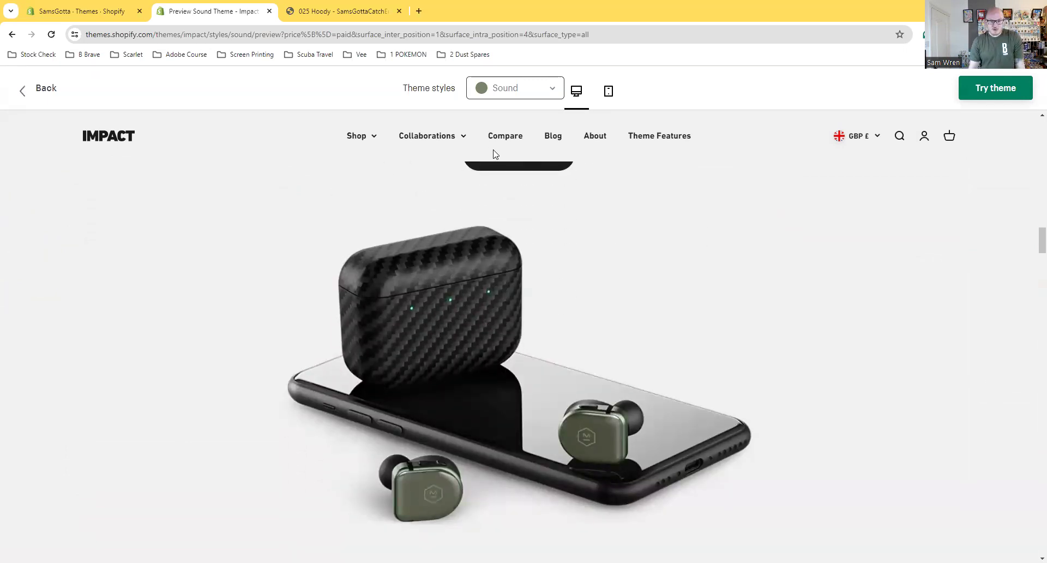
scroll(536, 323, "down", 1)
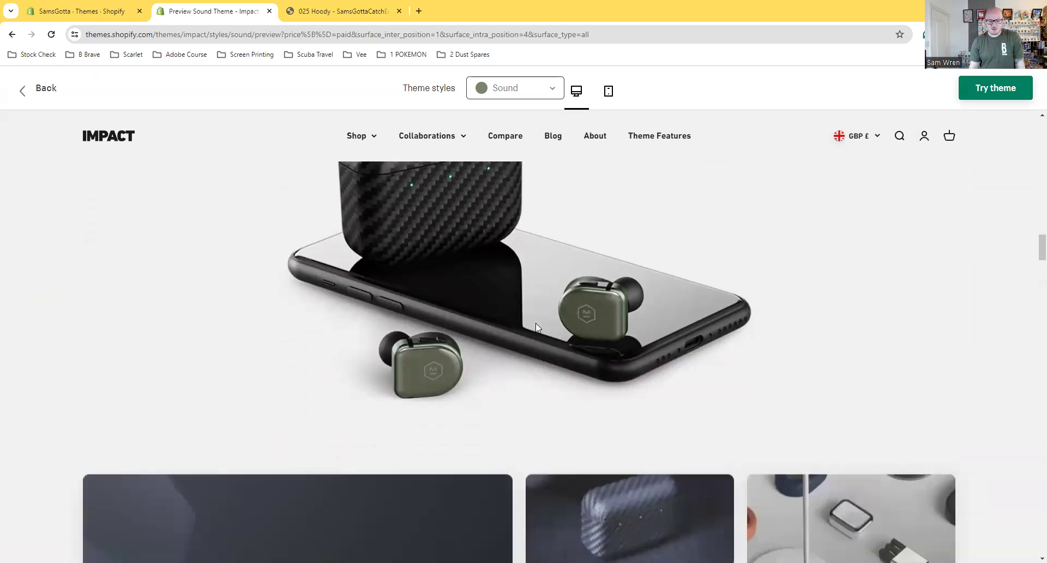
scroll(536, 323, "up", 4)
scroll(538, 324, "down", 4)
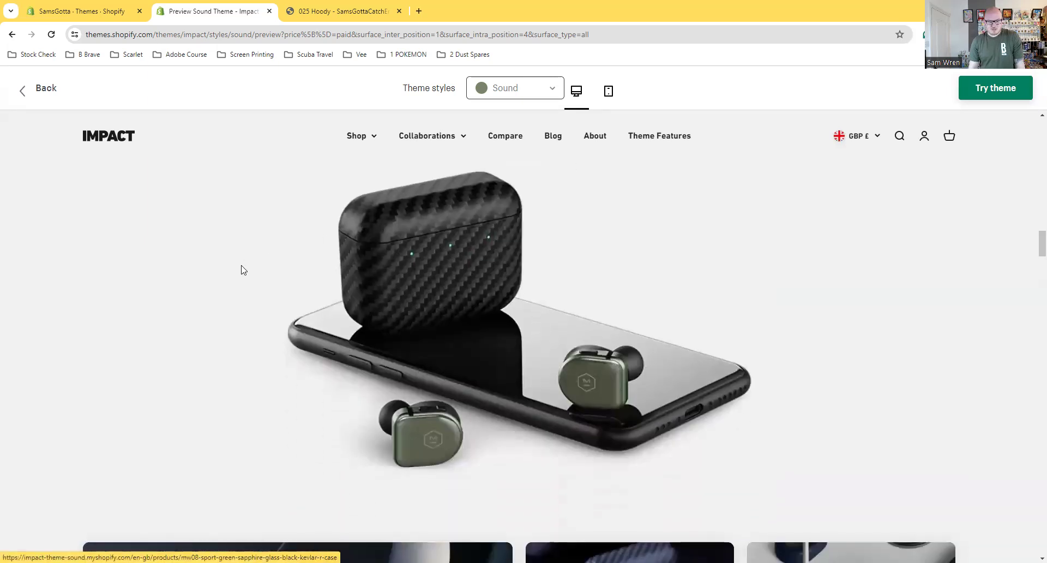
scroll(559, 329, "down", 4)
scroll(559, 332, "down", 2)
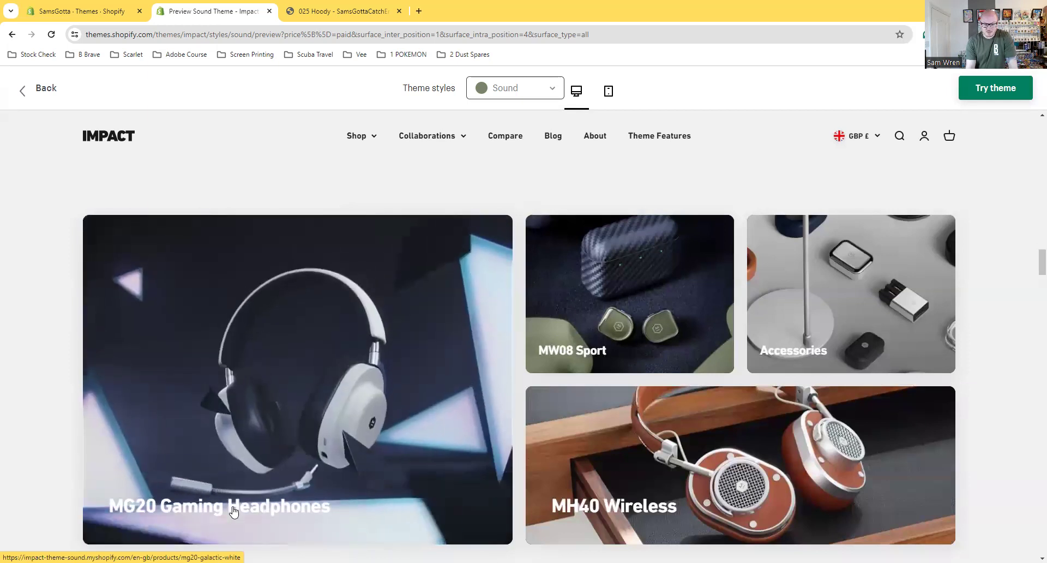
scroll(240, 506, "down", 1)
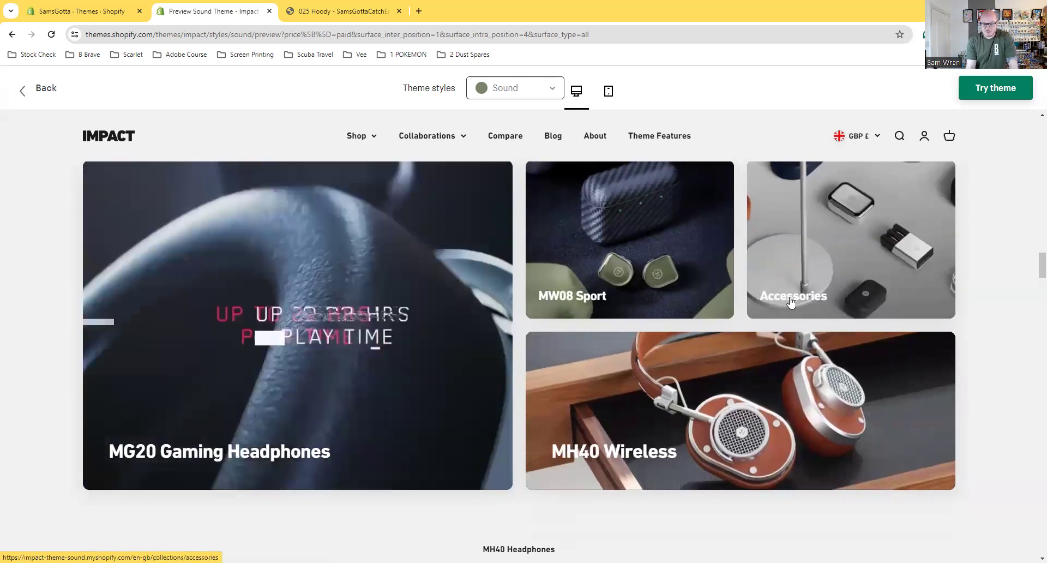
scroll(596, 330, "down", 8)
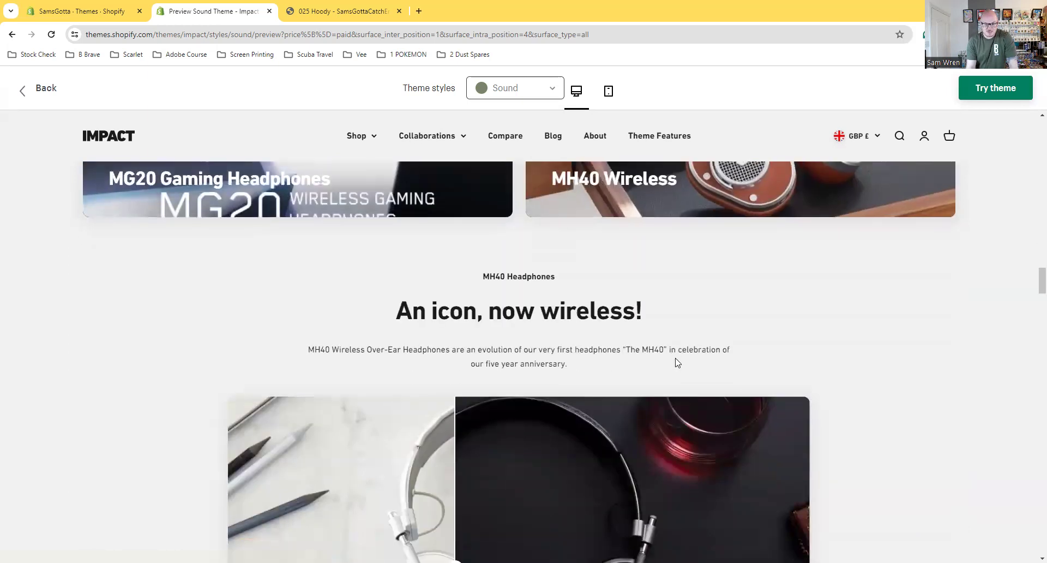
- Try the before-and-after slider comparing the MH40 headphones and page through the press testimonials
mouse_move(462, 407)
left_mouse_down()
mouse_move(690, 406)
mouse_move(328, 401)
mouse_move(590, 406)
mouse_move(416, 409)
left_mouse_up()
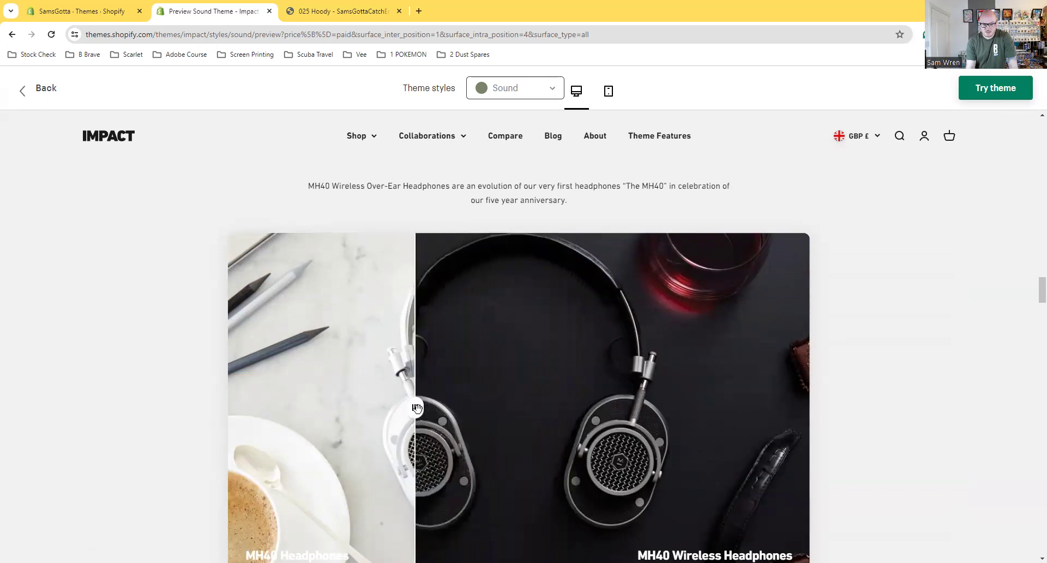
scroll(815, 375, "down", 7)
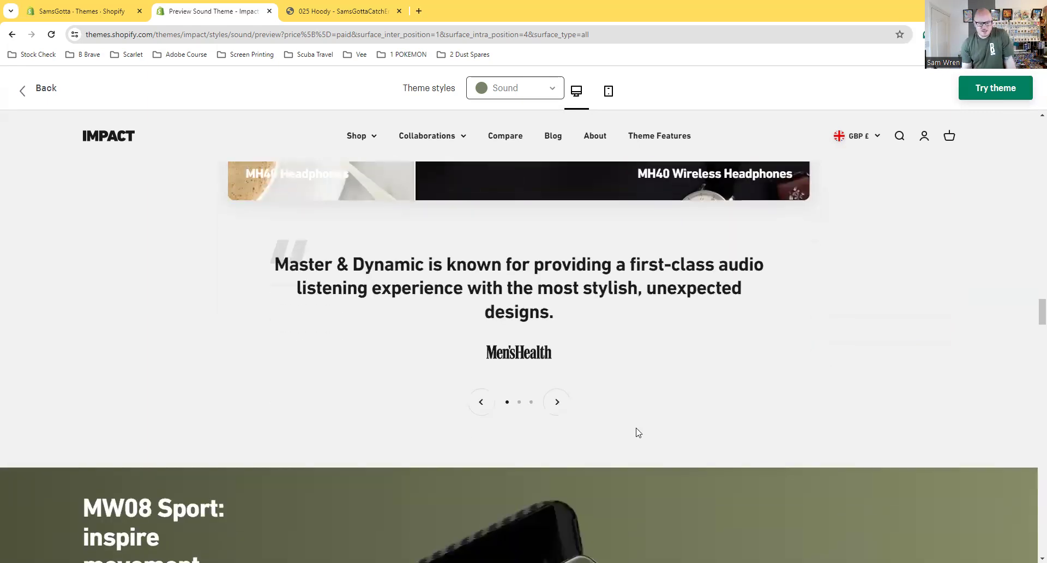
left_click(558, 403)
left_click(557, 404)
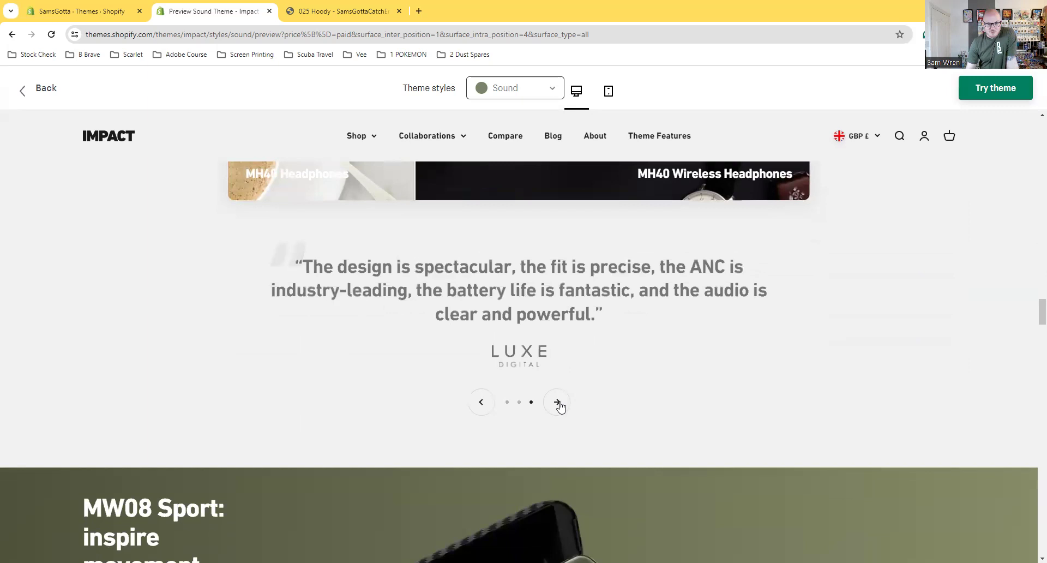
- View the details behind each of the three hotspots on the MW08 Sport image and the feature figures beneath
scroll(679, 381, "down", 6)
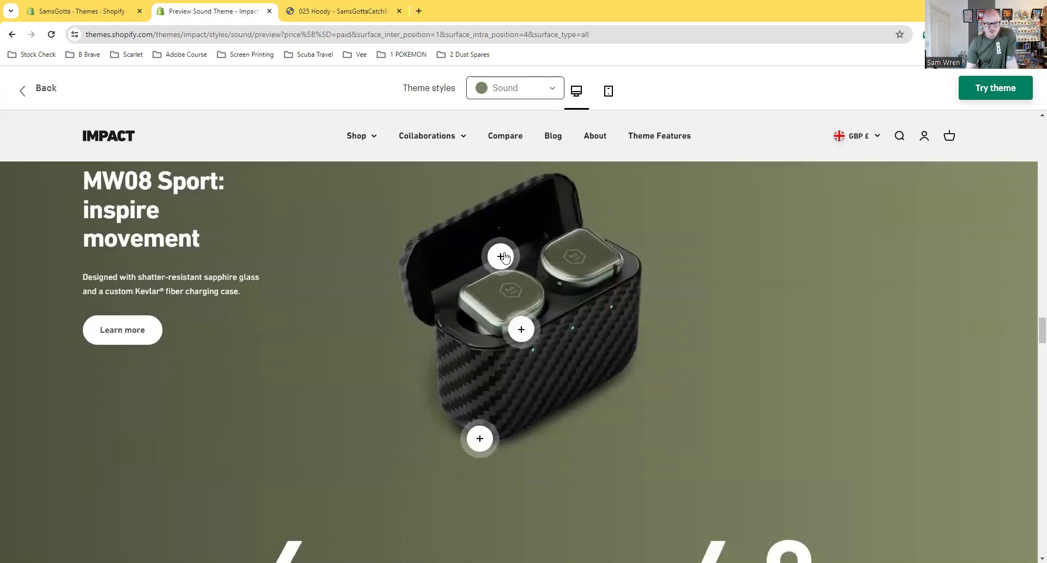
left_click(500, 256)
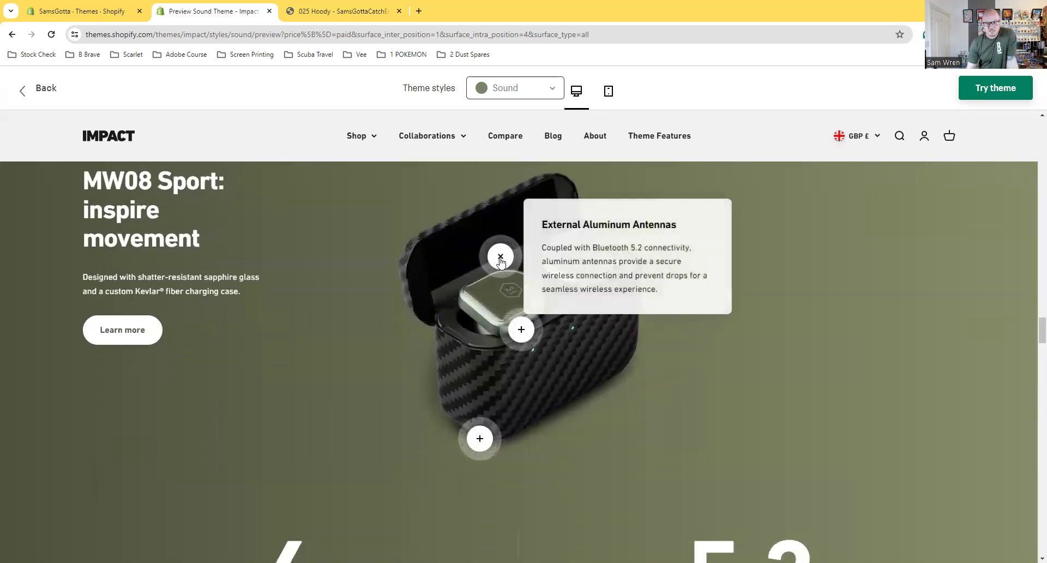
left_click(521, 329)
left_click(480, 439)
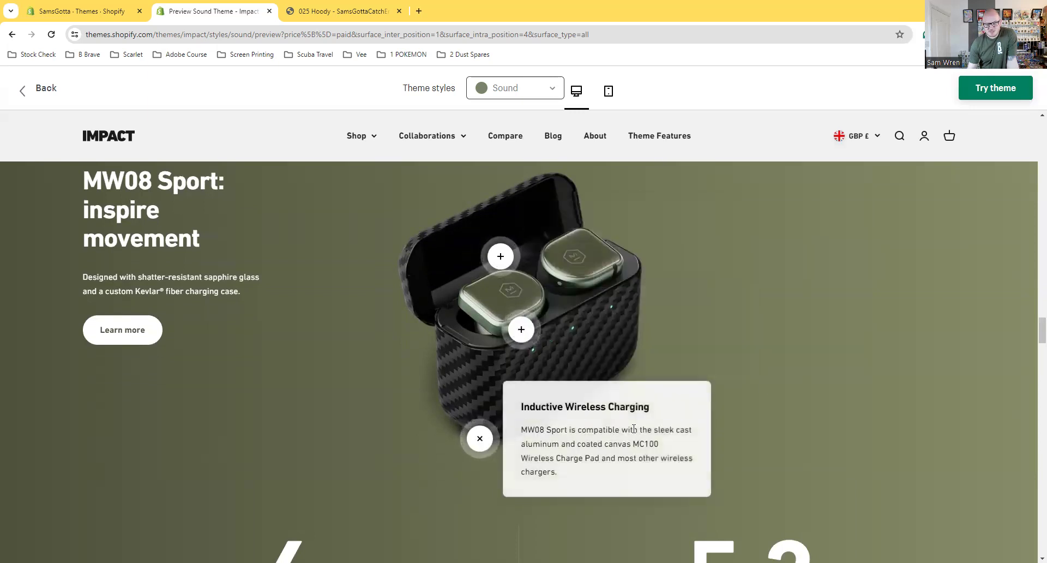
scroll(815, 369, "down", 5)
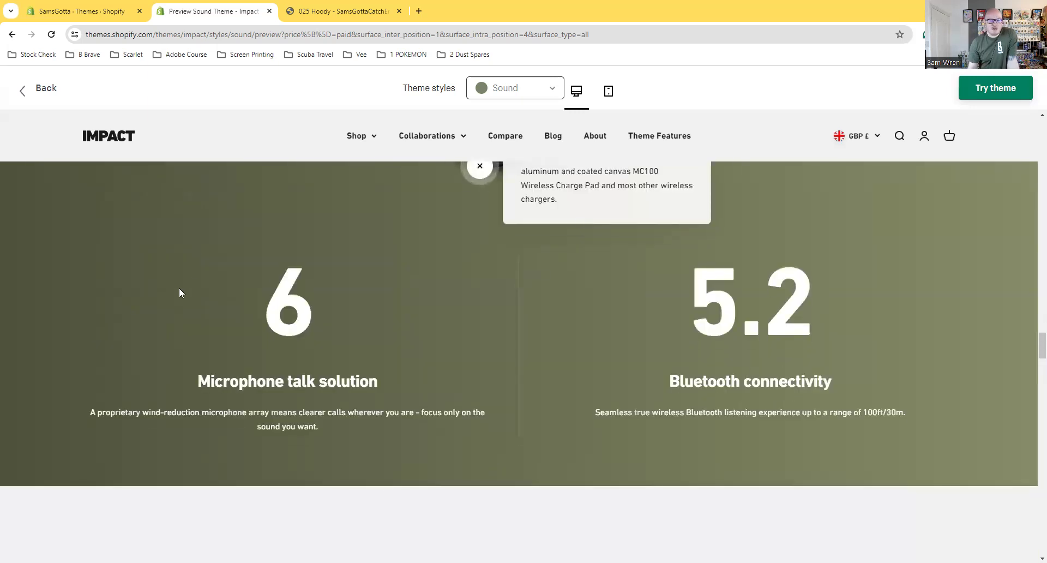
- Return to the Impact theme's details page and check its price and estimated cost in pounds
left_click(12, 34)
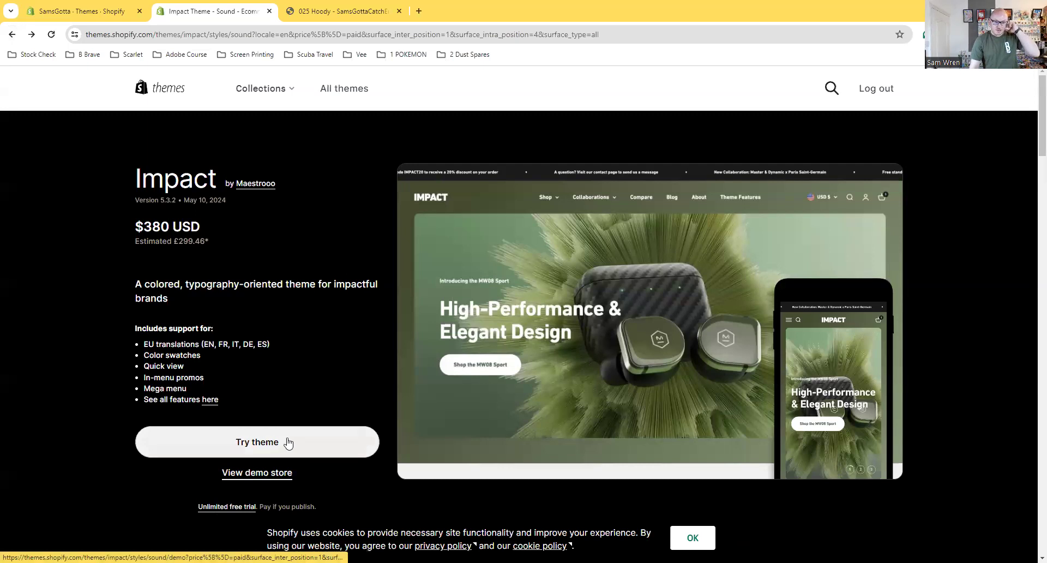
triple_click(191, 238)
left_click(248, 264)
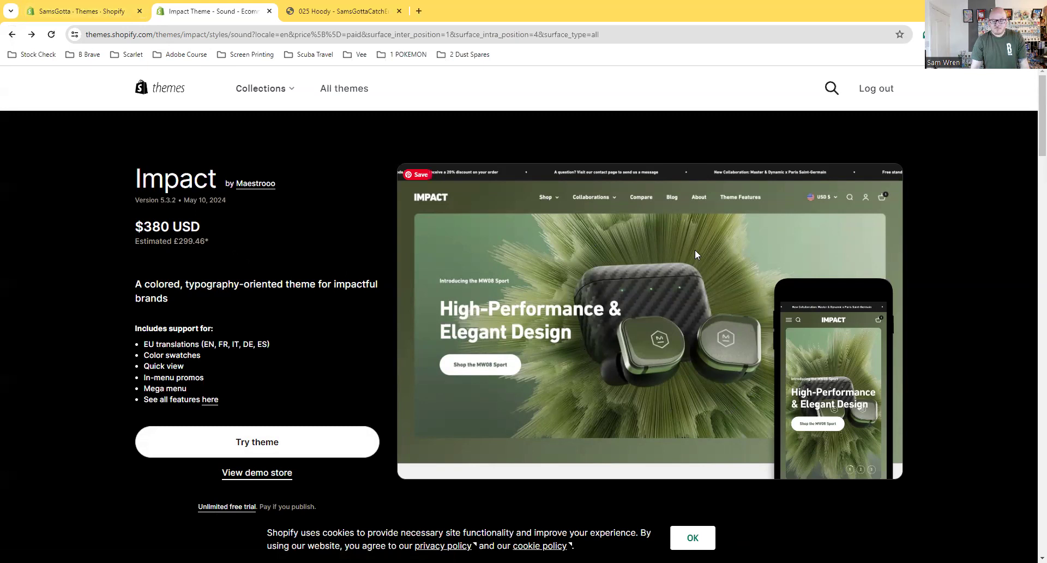
- Return to the list of popular paid themes and accept the cookie notice
left_click(11, 35)
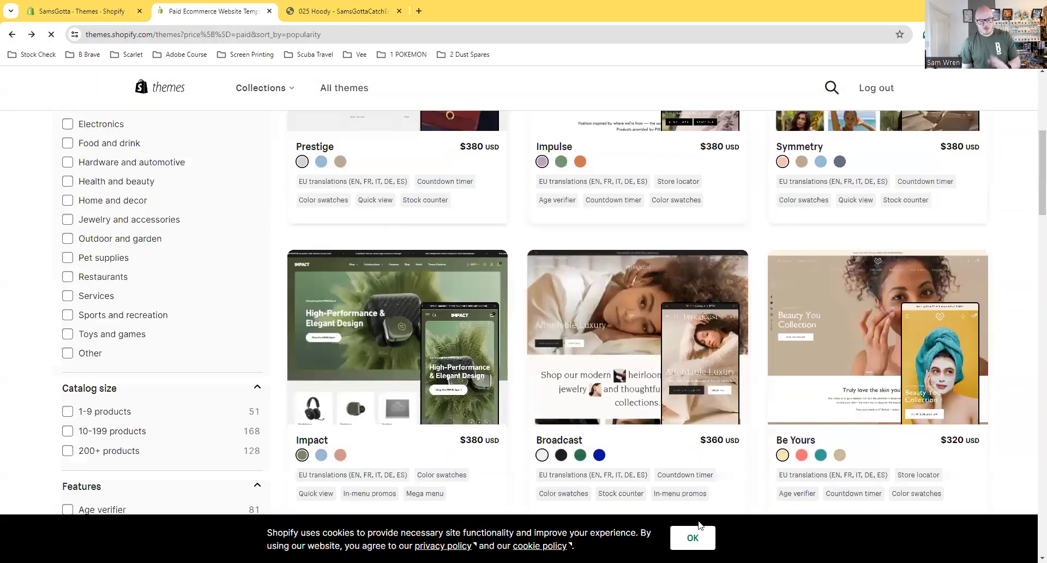
left_click(693, 536)
- Go back to the store admin, open the Out-of-Stock Police app and inspect the Chinese TCG collection's stock level
left_click(95, 15)
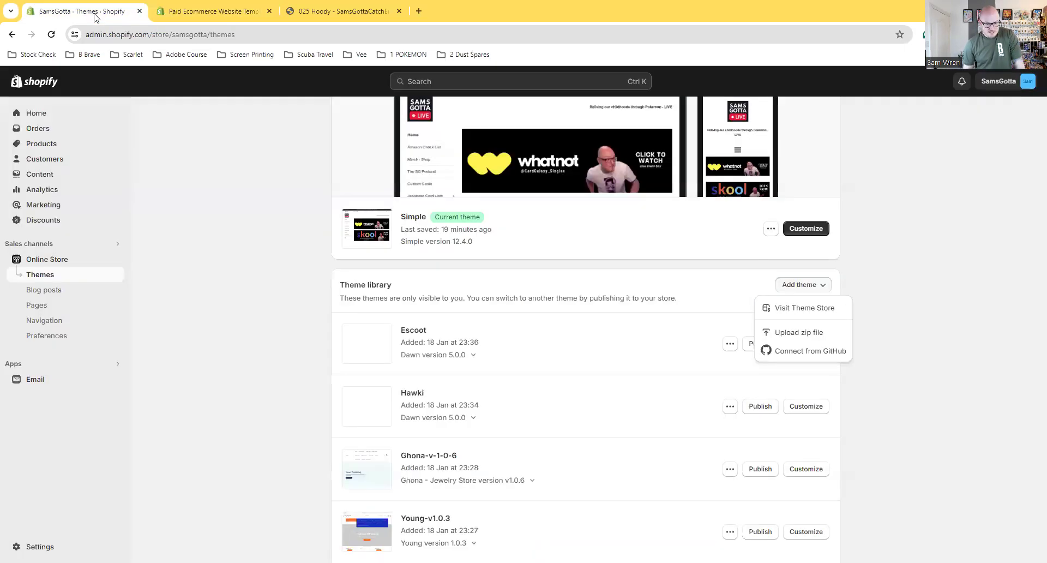
left_click(37, 367)
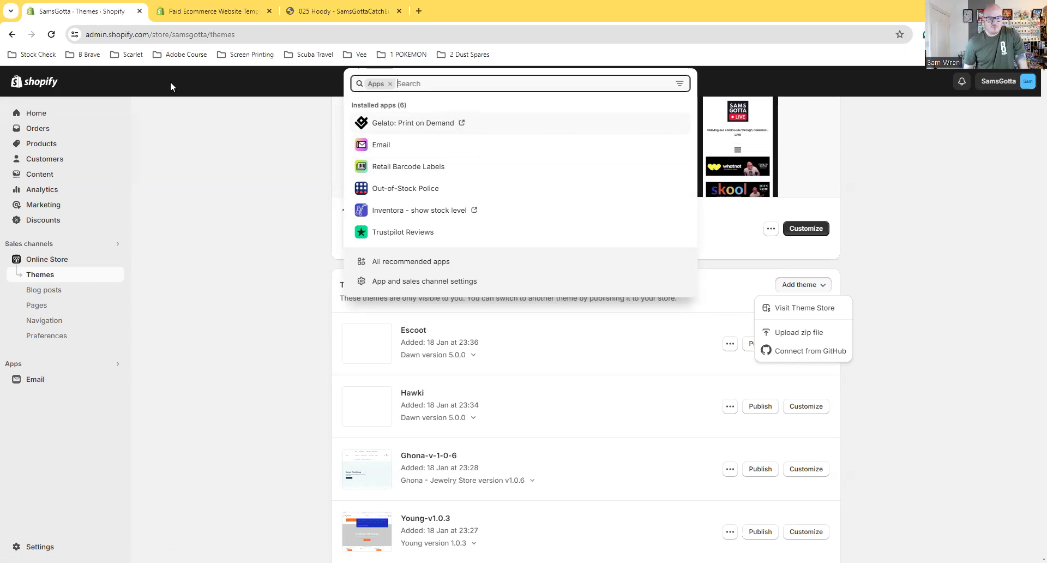
left_click(397, 191)
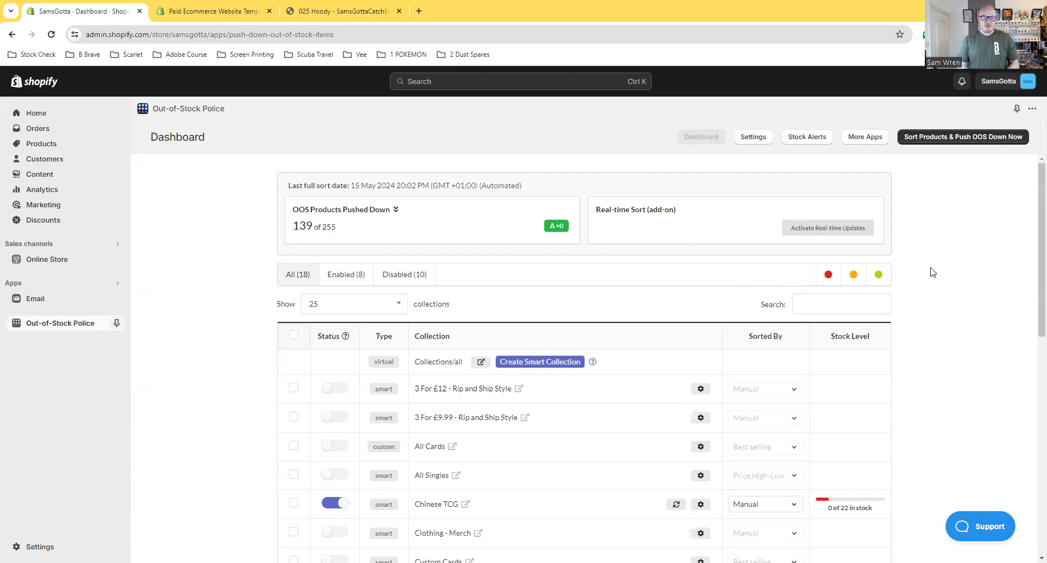
scroll(479, 259, "down", 3)
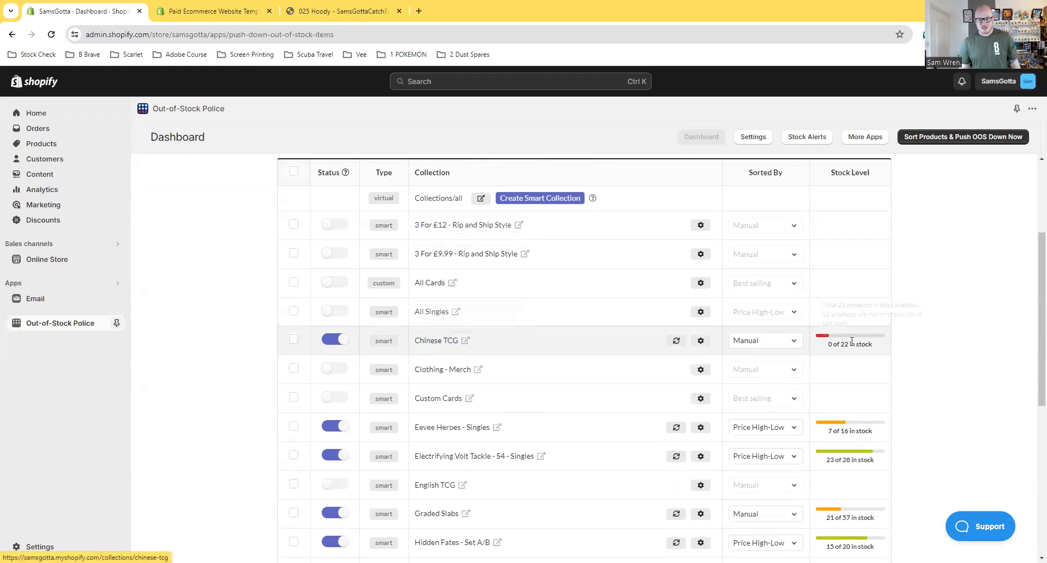
mouse_move(853, 342)
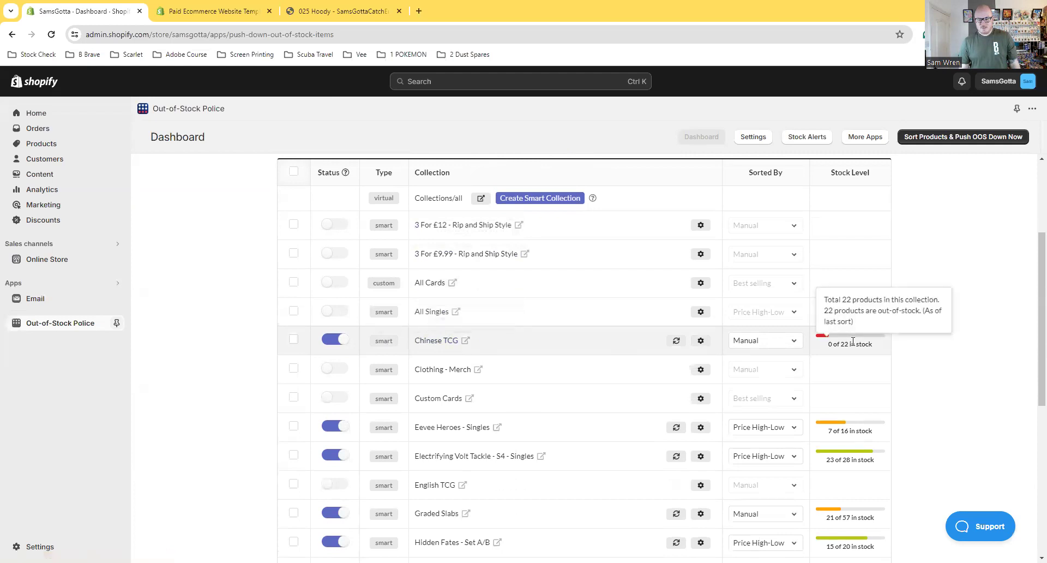
- Review the sort options for the Chinese TCG and Graded Slabs collections, and sort Graded Slabs by Price High-Low
left_click(779, 341)
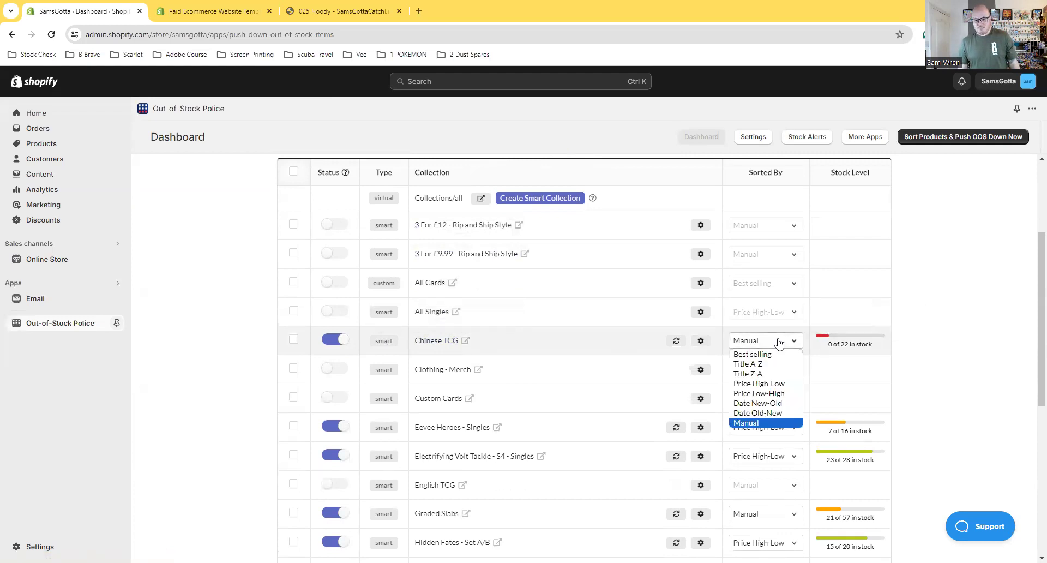
left_click(584, 460)
scroll(572, 464, "down", 4)
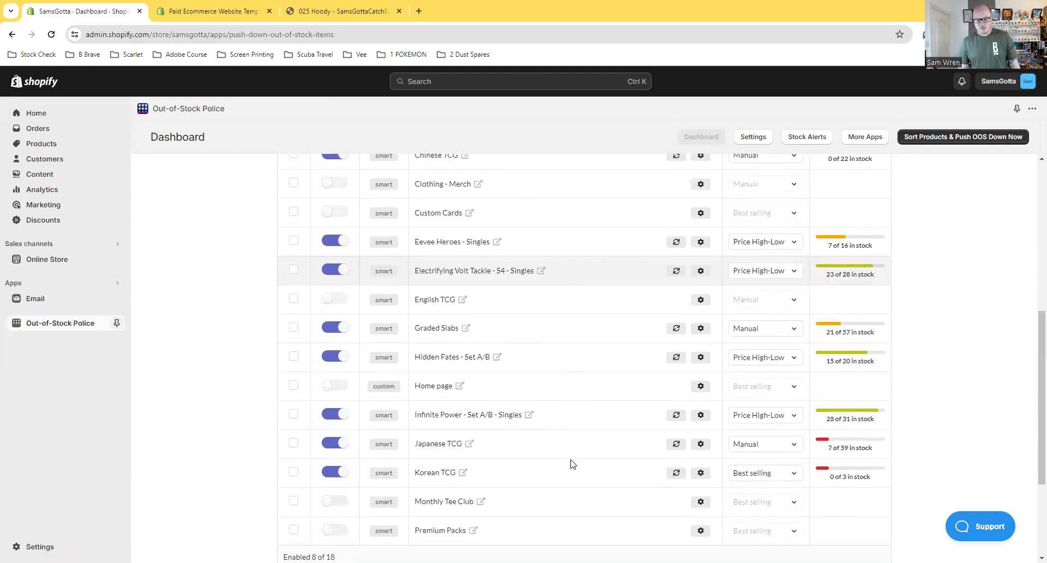
scroll(571, 464, "down", 1)
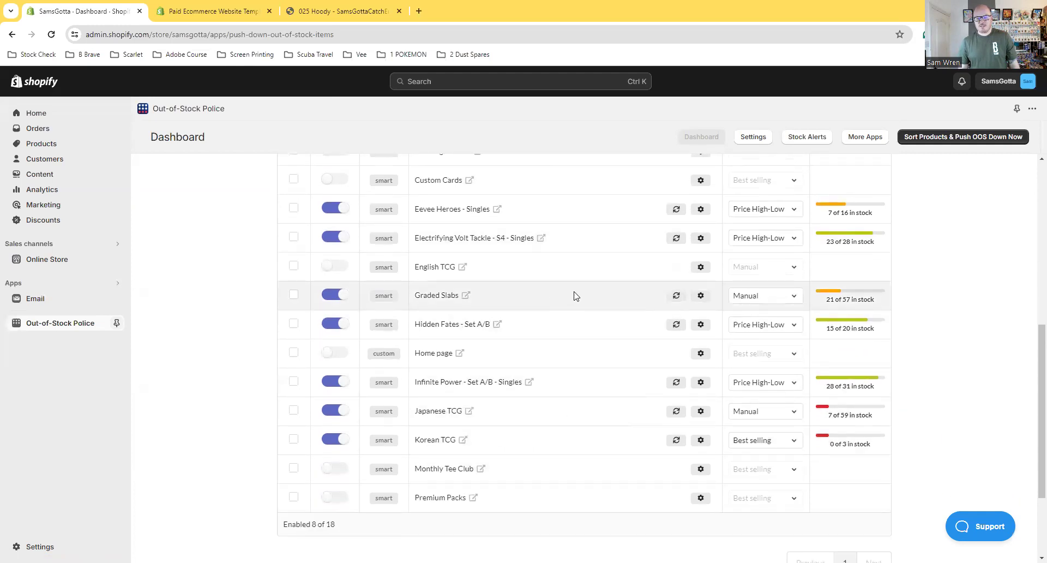
left_click(739, 296)
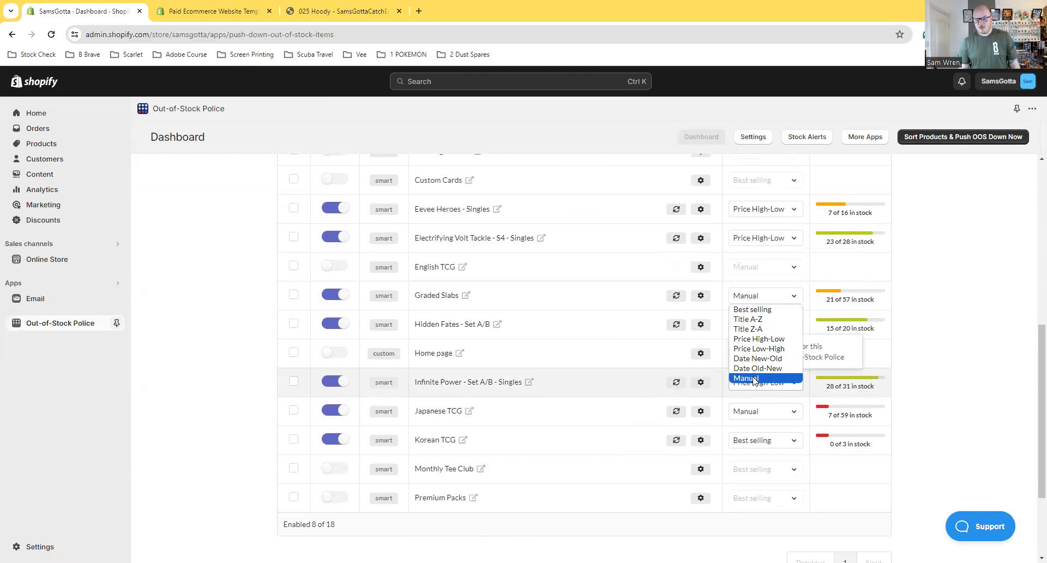
left_click(762, 339)
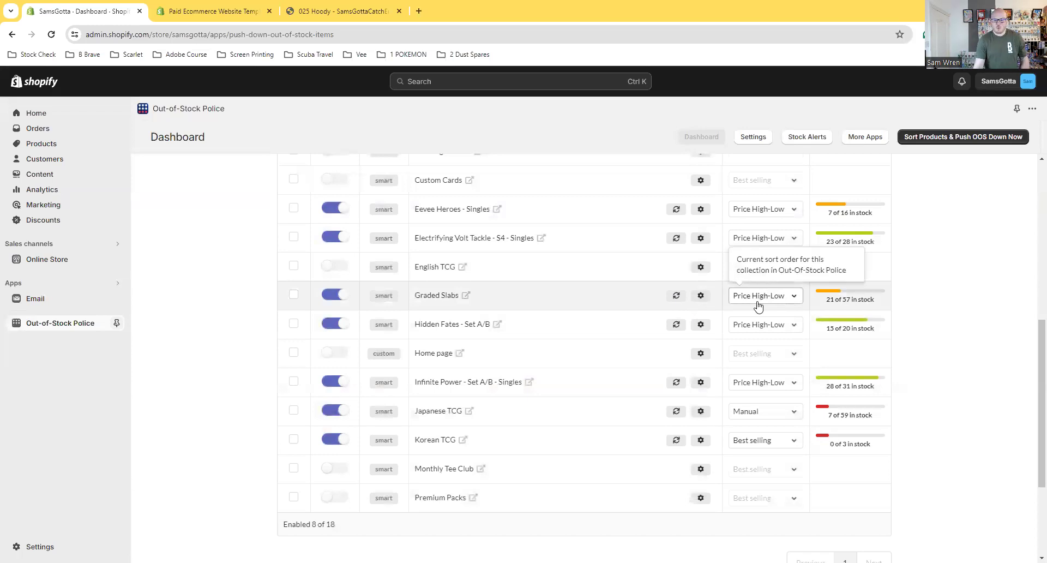
mouse_move(834, 296)
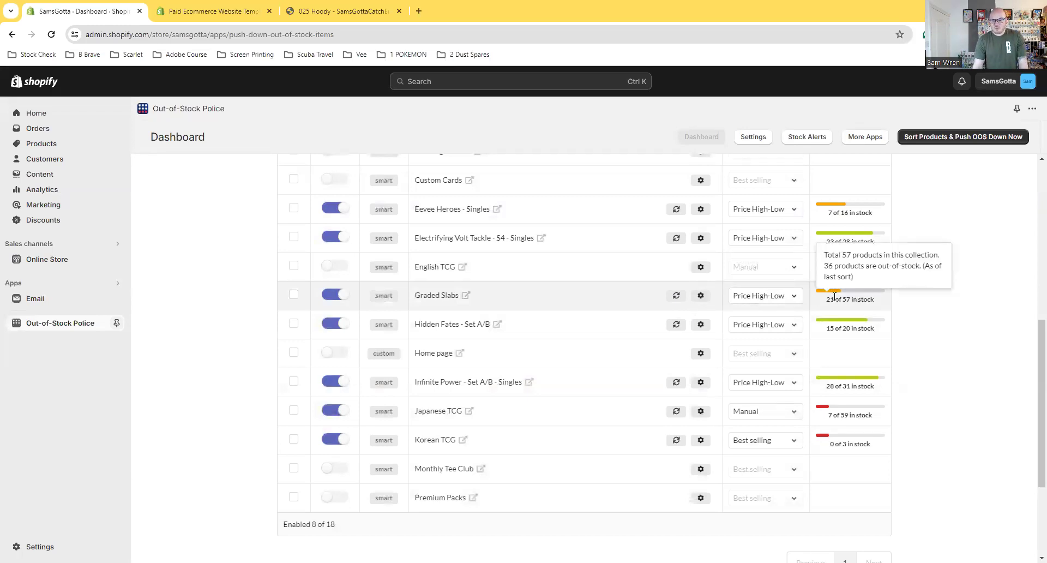
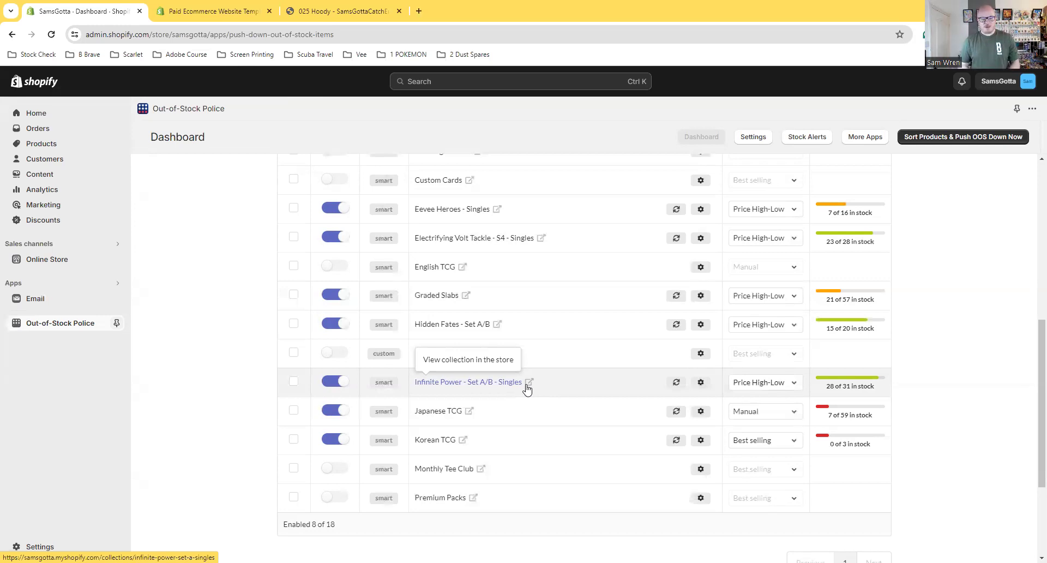
left_click(763, 294)
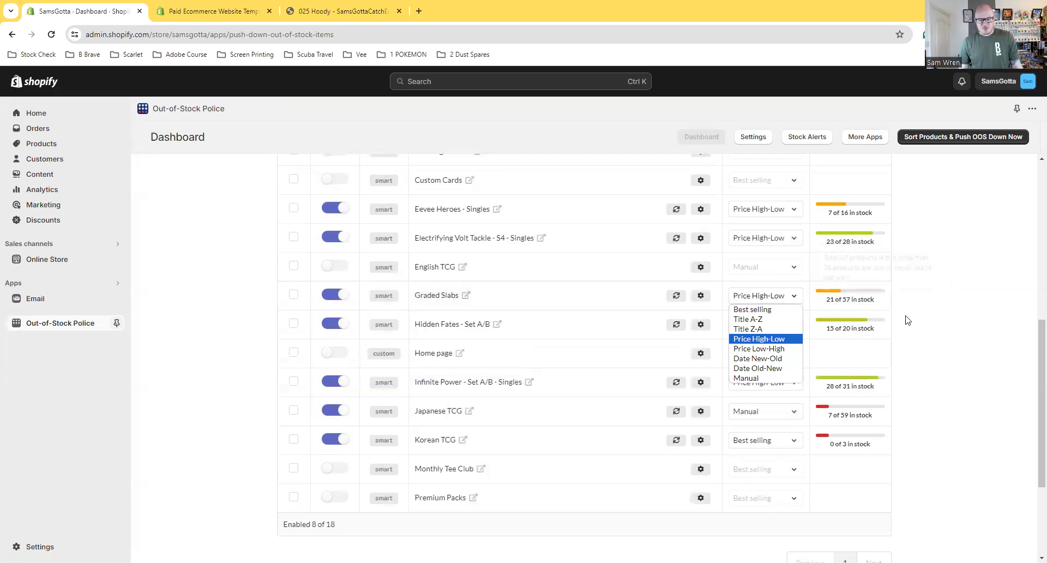
scroll(882, 331, "up", 7)
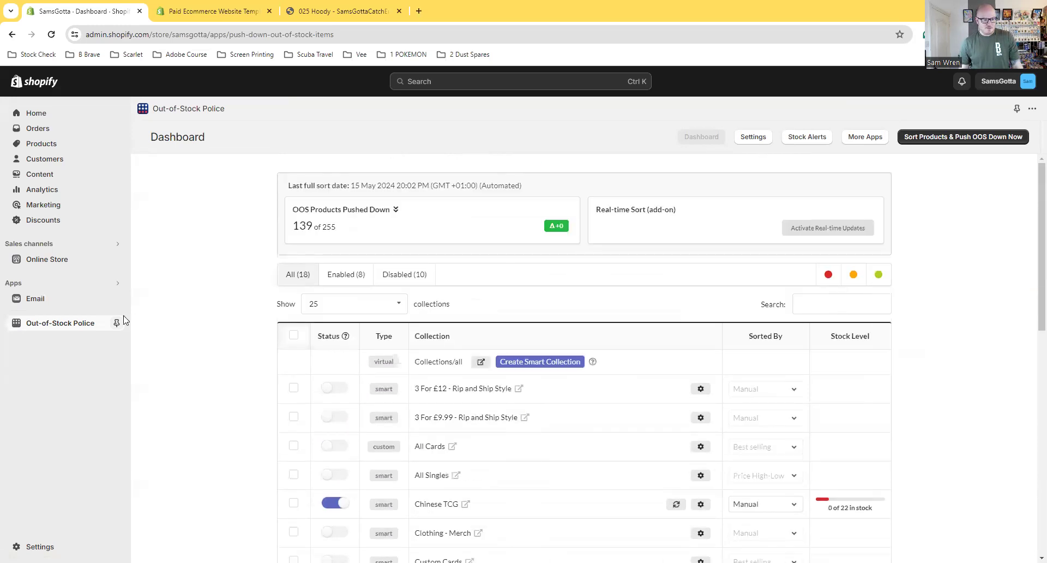
- Bring up the installed apps list and continue through the recommended apps to the Shopify App Store
left_click(33, 286)
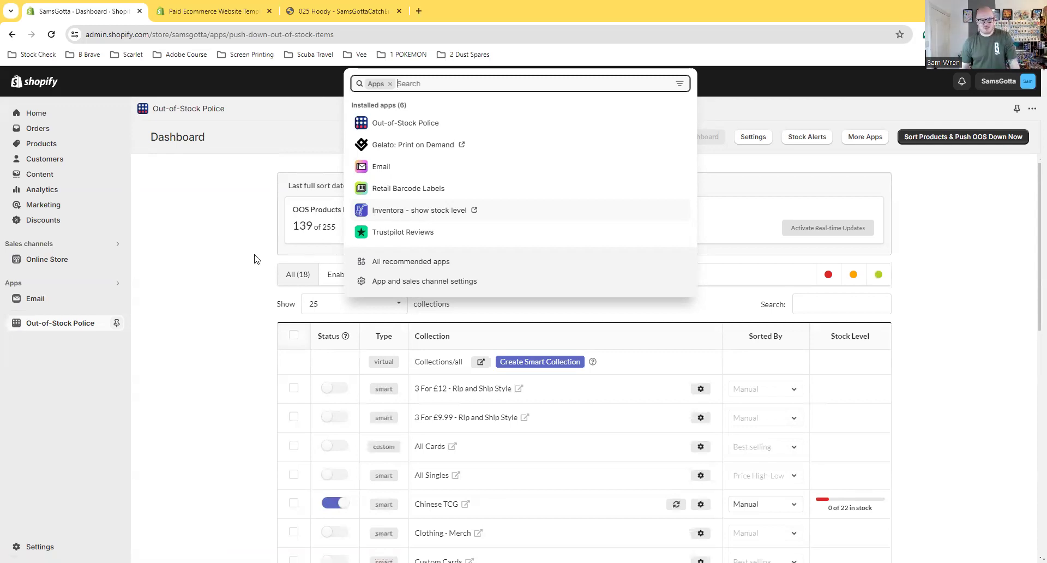
left_click(213, 247)
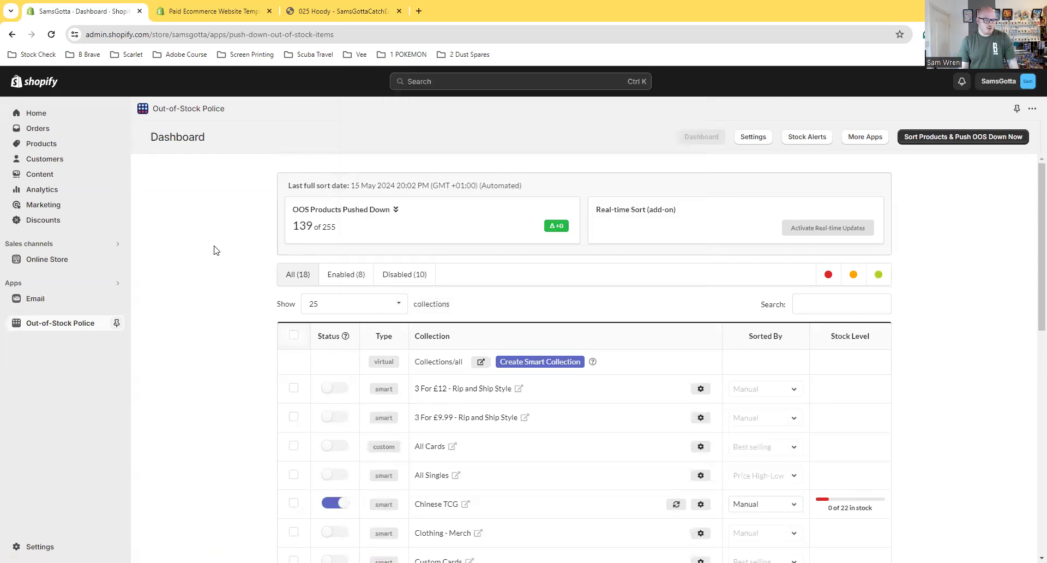
left_click(58, 285)
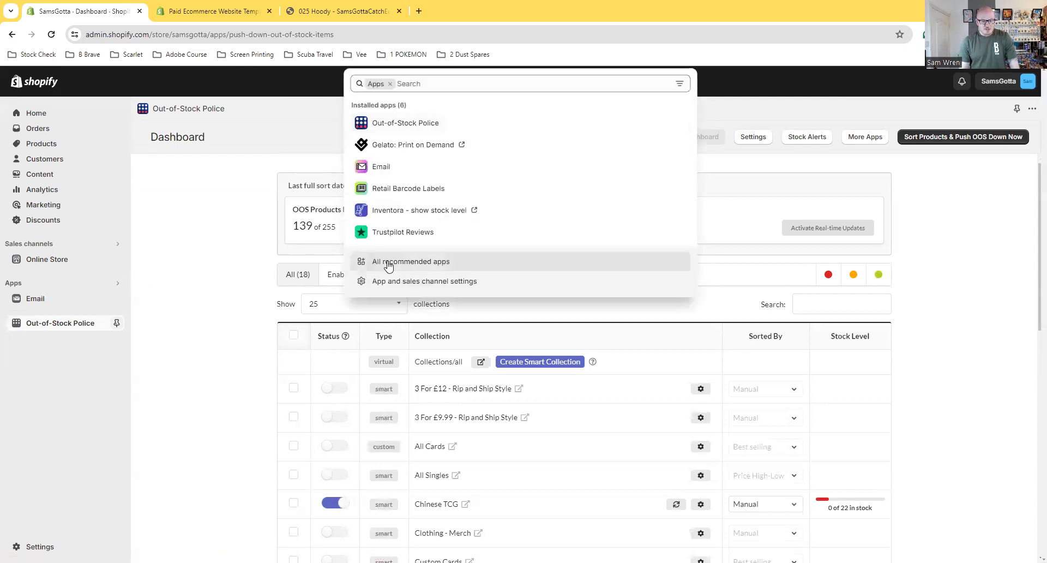
left_click(384, 264)
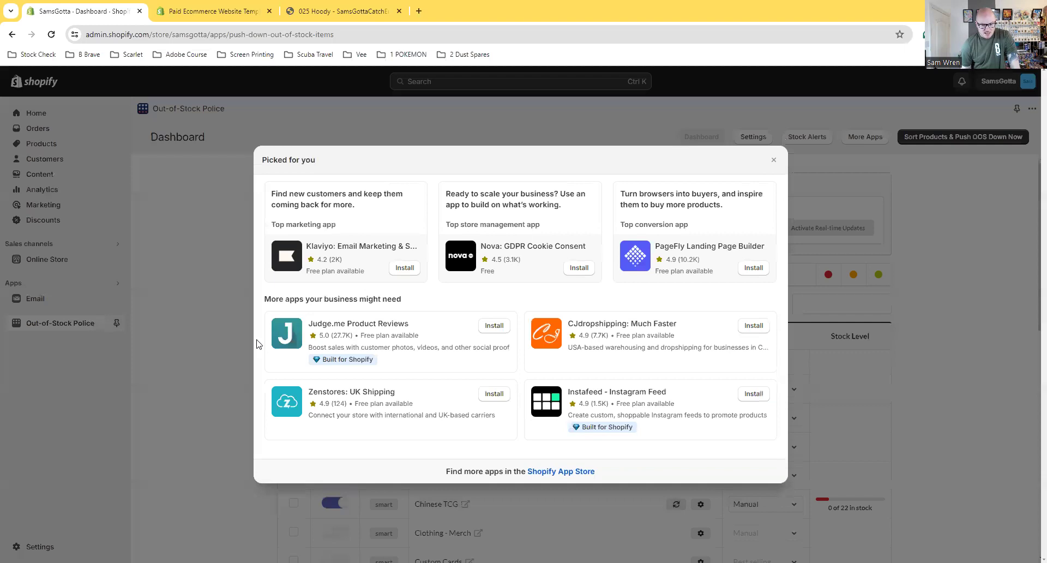
left_click(578, 472)
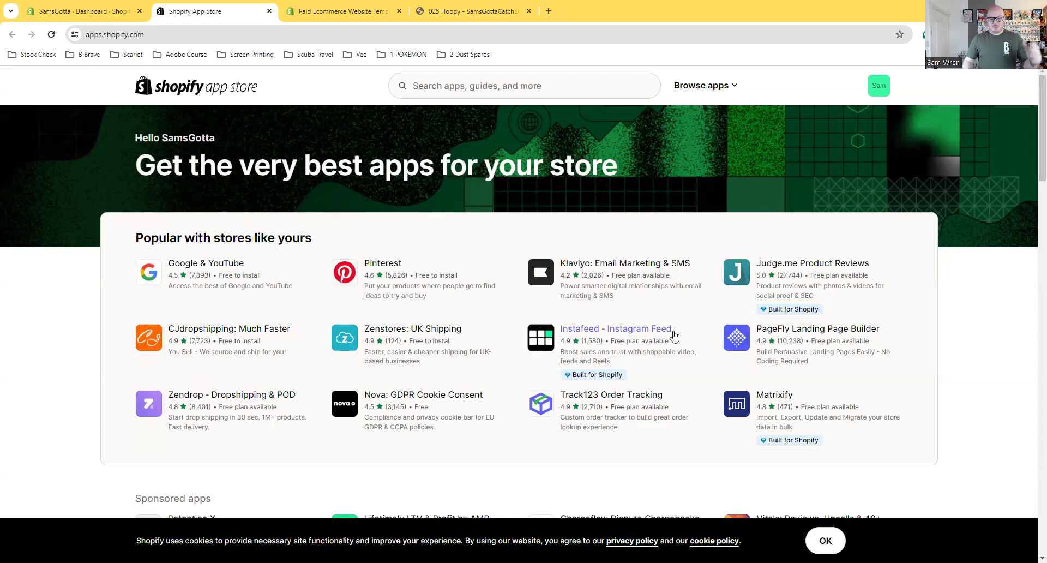
- Open the PageFly Landing Page Builder listing, accept the cookie notice and pause its promotional video
left_click(733, 341)
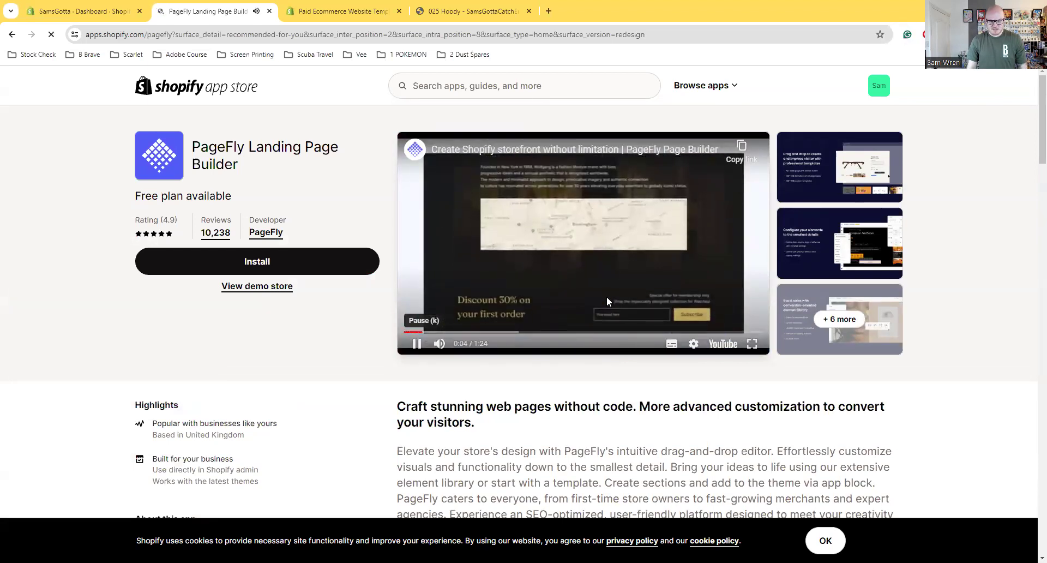
left_click(824, 540)
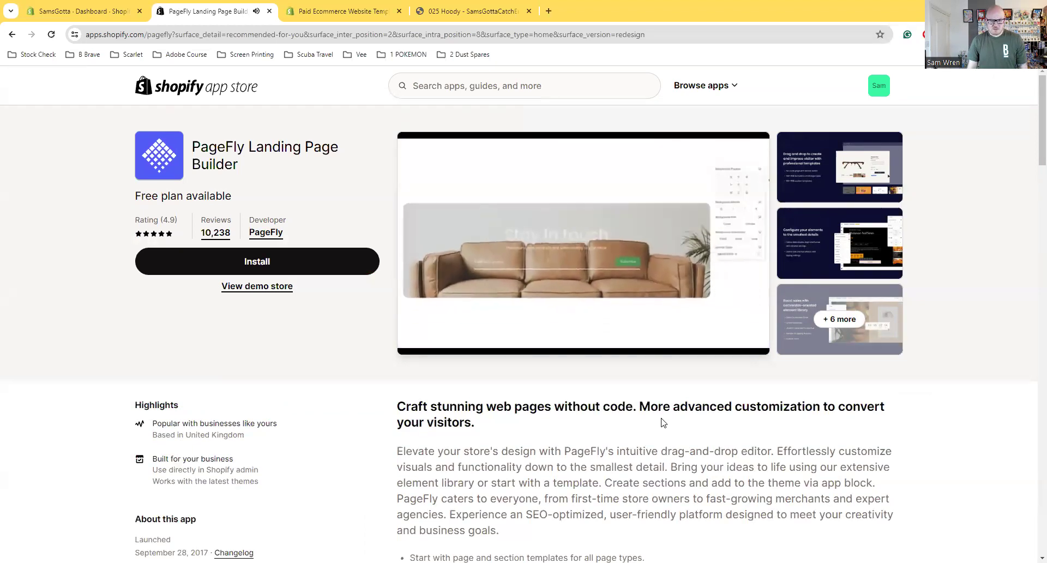
left_click(650, 240)
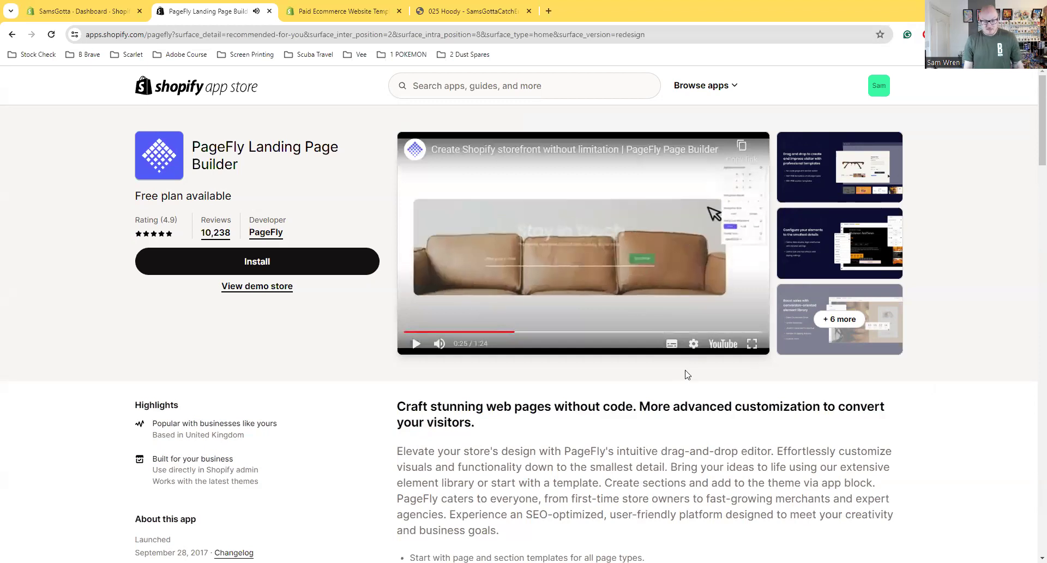
- Examine PageFly's pricing plans, comparing the Free, Pay as you go and Unlimited options
scroll(676, 374, "down", 9)
scroll(576, 387, "down", 2)
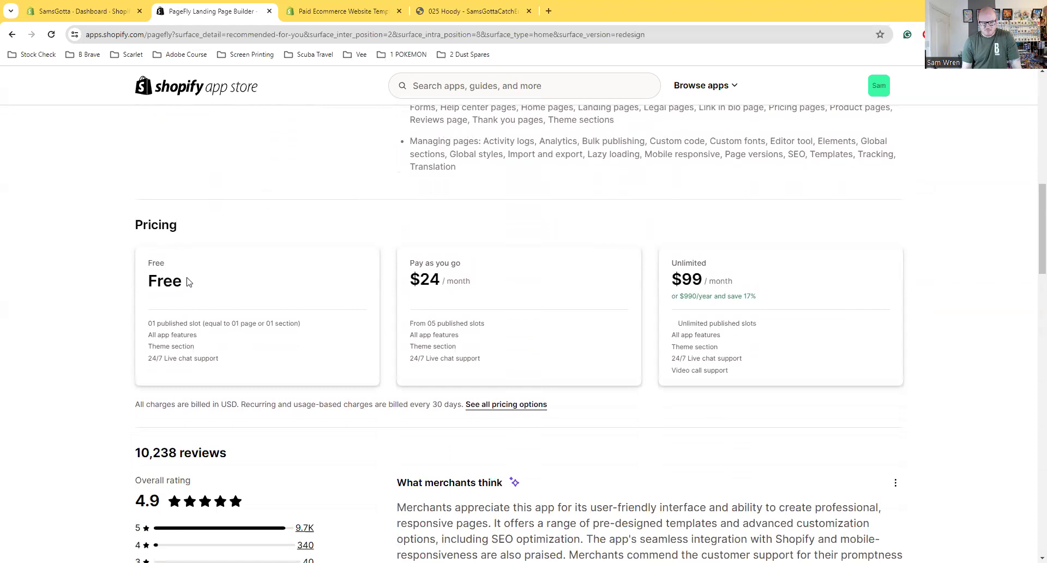
double_click(439, 278)
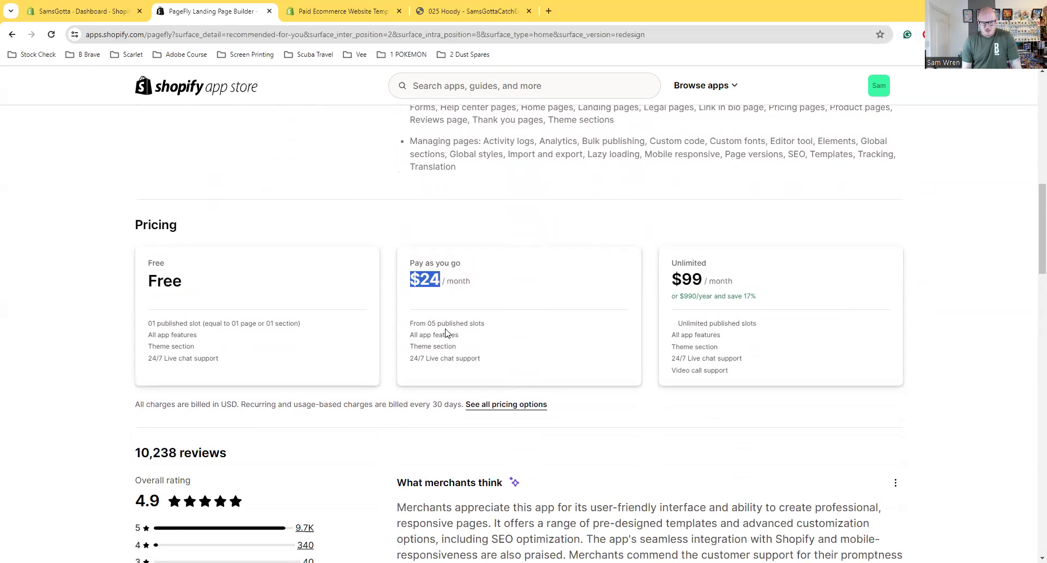
left_click(476, 324)
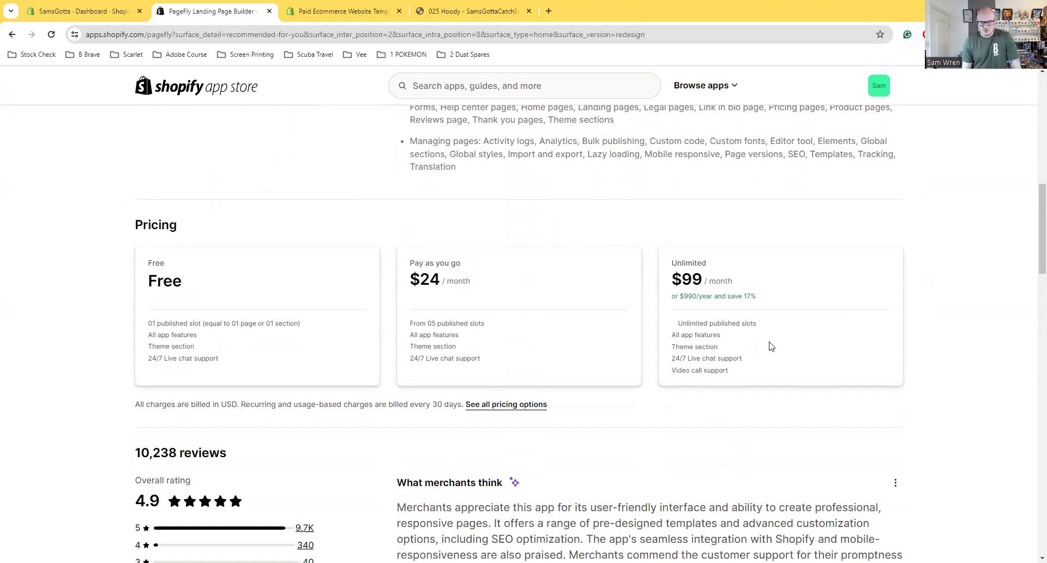
- Return to the App Store home page and browse its sponsored and trending apps
left_click(12, 35)
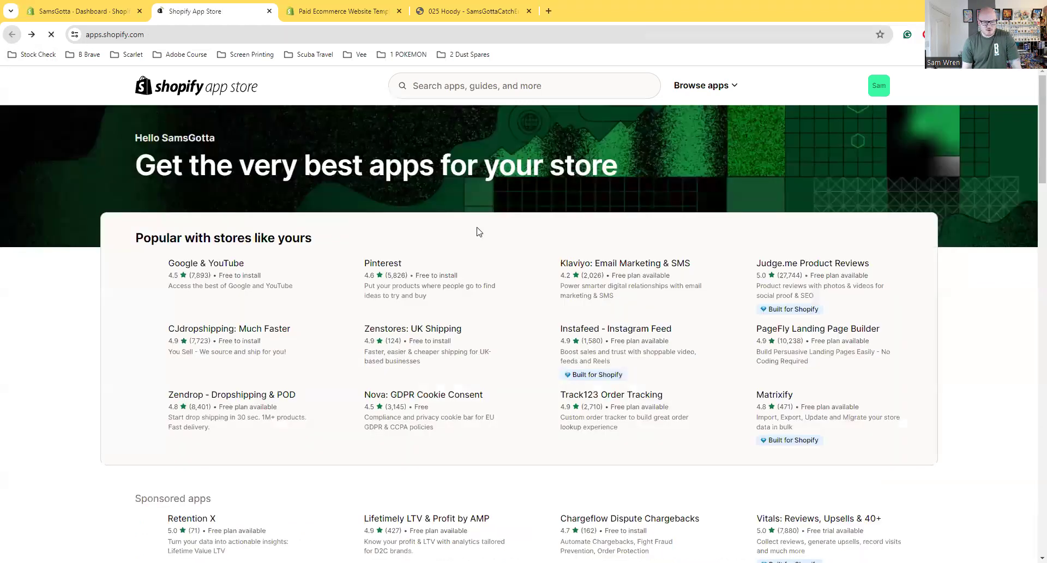
scroll(479, 233, "down", 7)
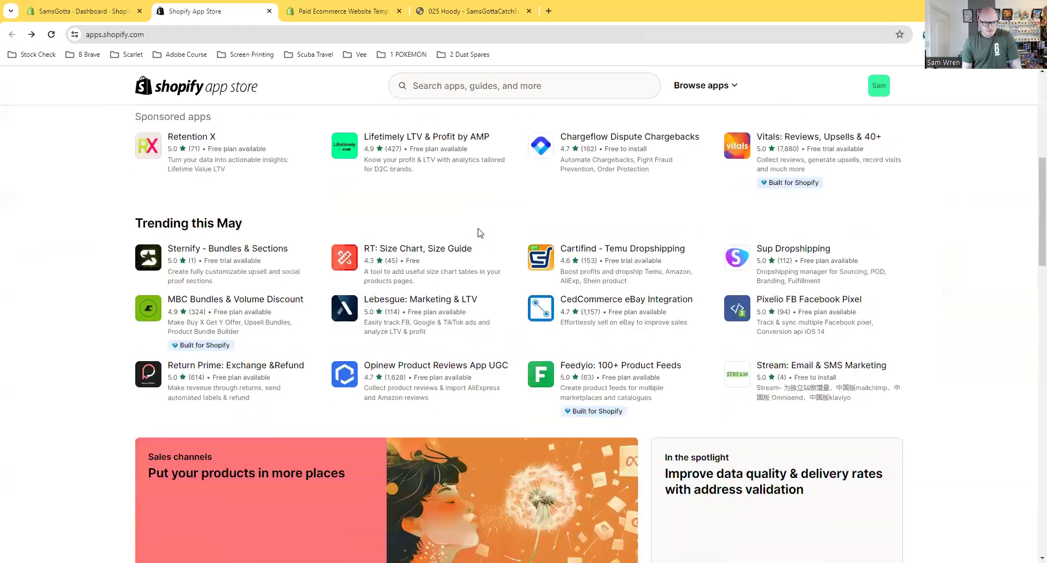
scroll(479, 232, "up", 7)
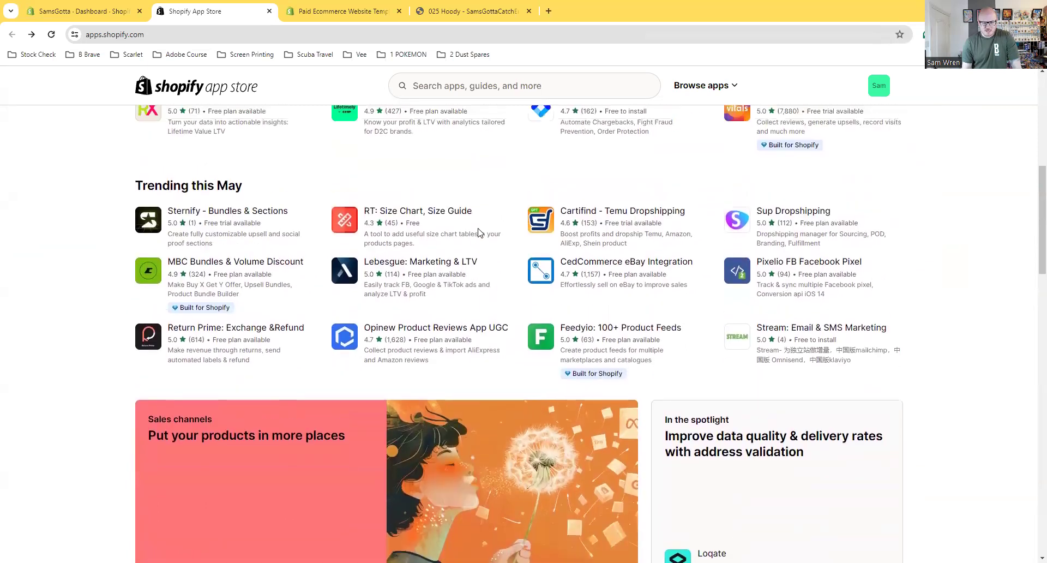
- Search the App Store for "image upload"
left_click(482, 86)
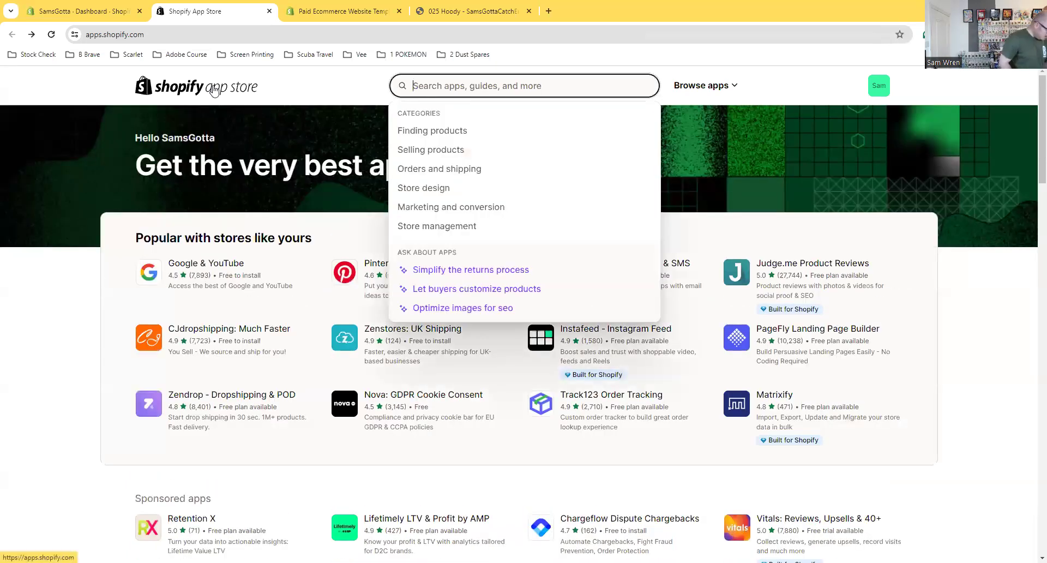
type("image upload")
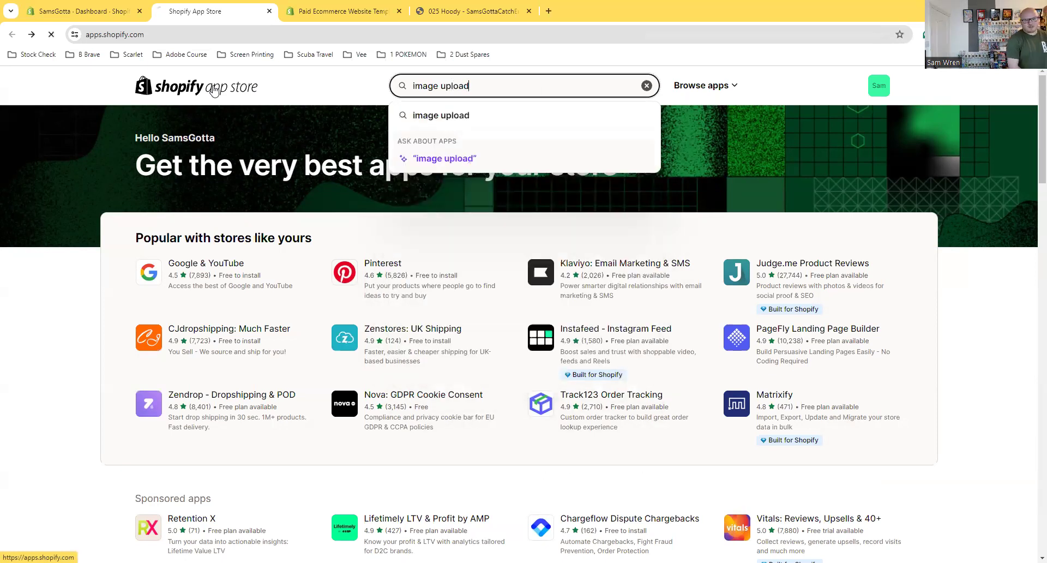
key("Return")
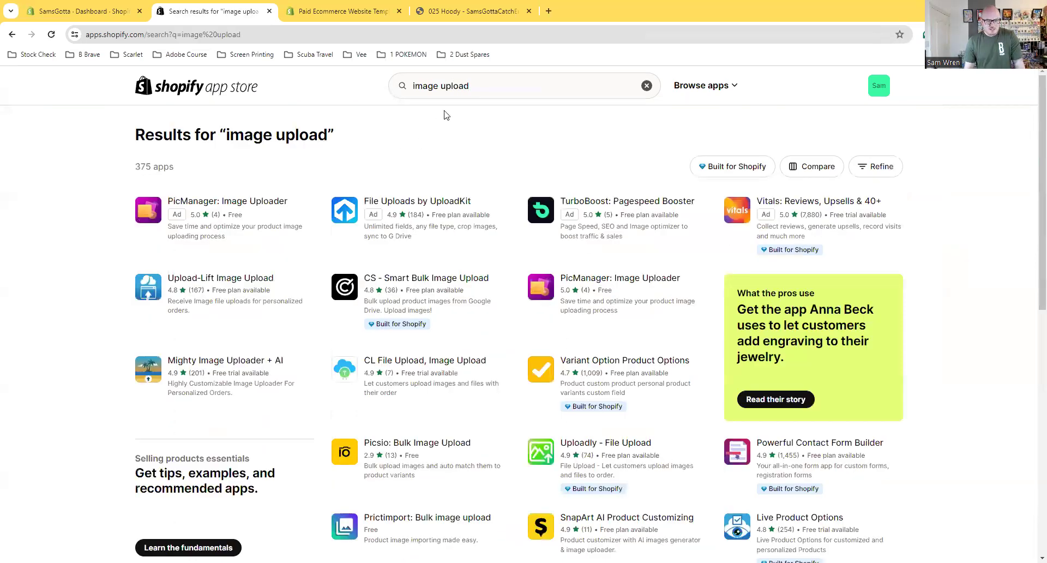
- Open the Mighty Image Uploader + AI listing, view its first five gallery images enlarged and close the gallery
left_click(220, 361)
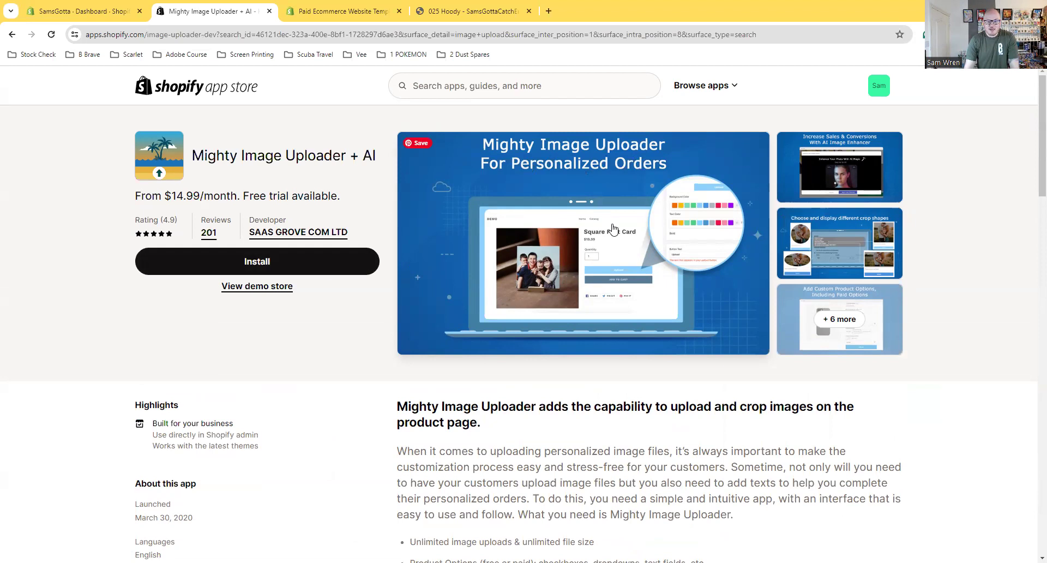
left_click(613, 266)
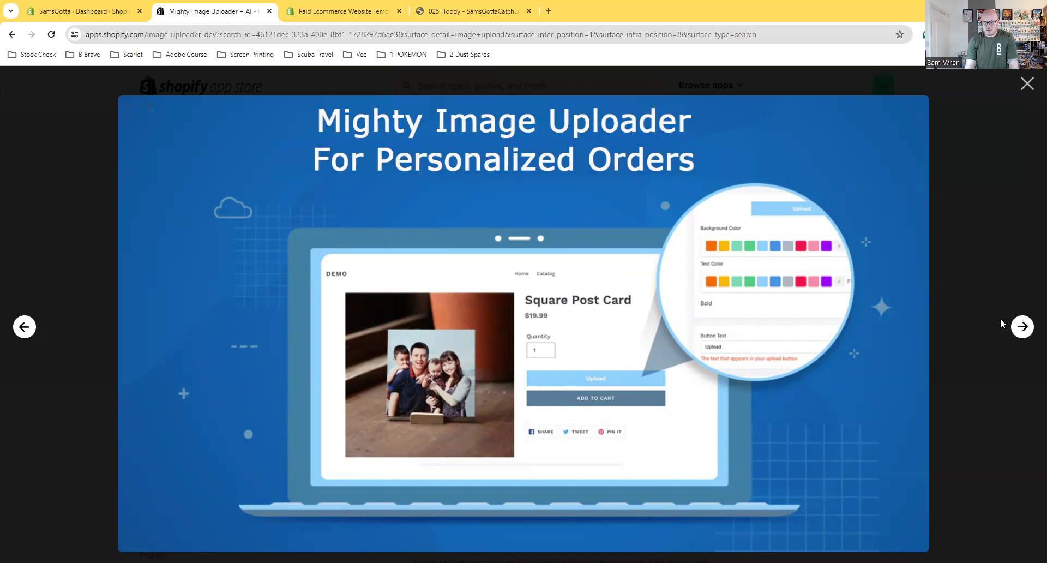
left_click(1024, 328)
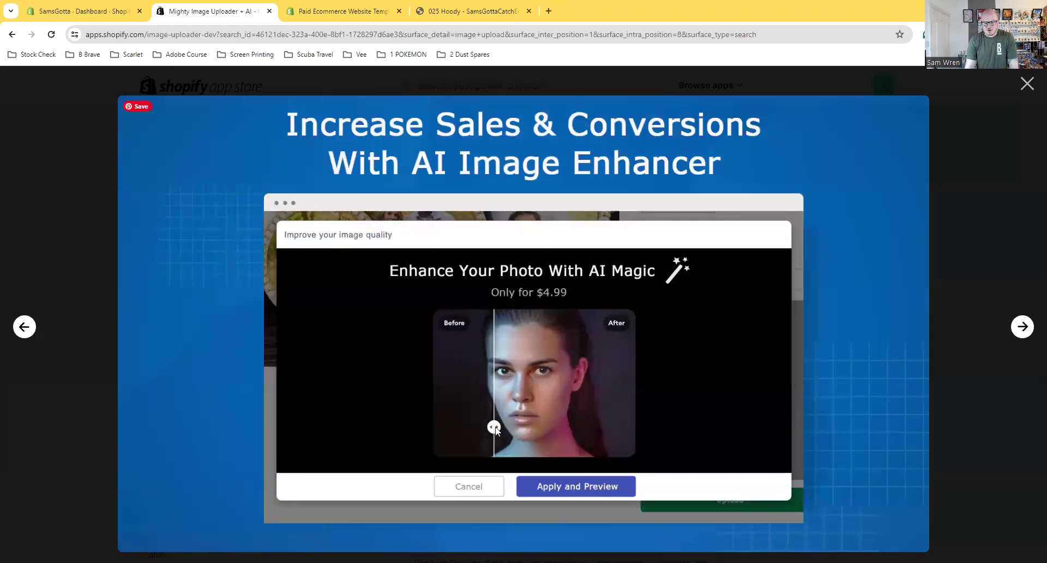
left_click(1021, 329)
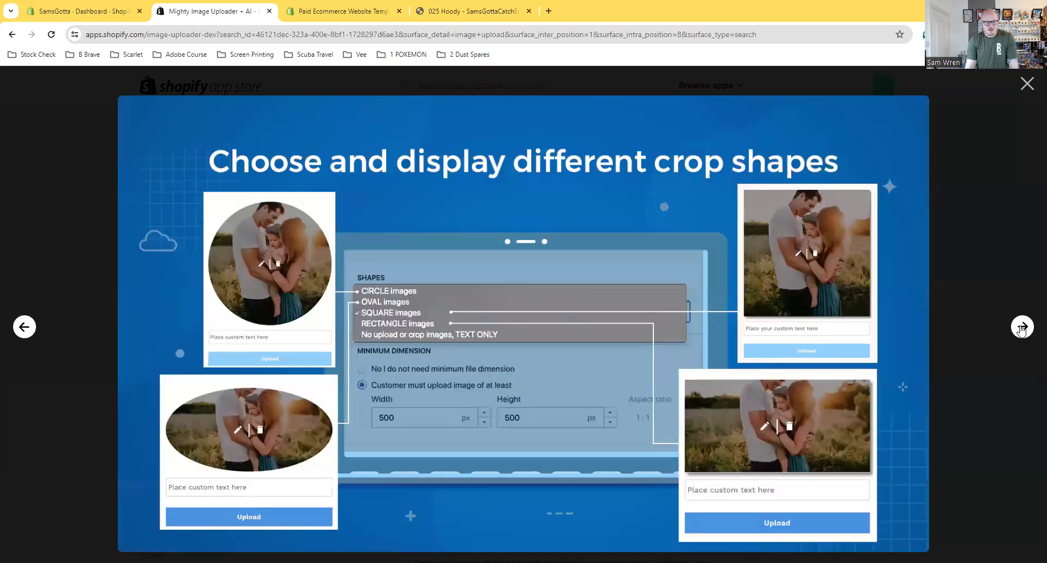
left_click(1022, 329)
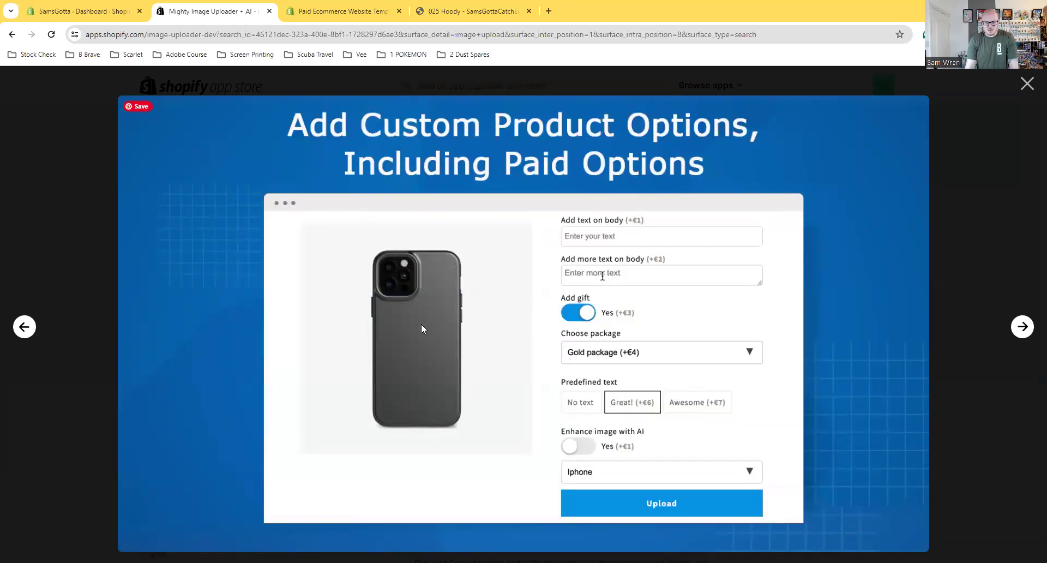
left_click(1022, 330)
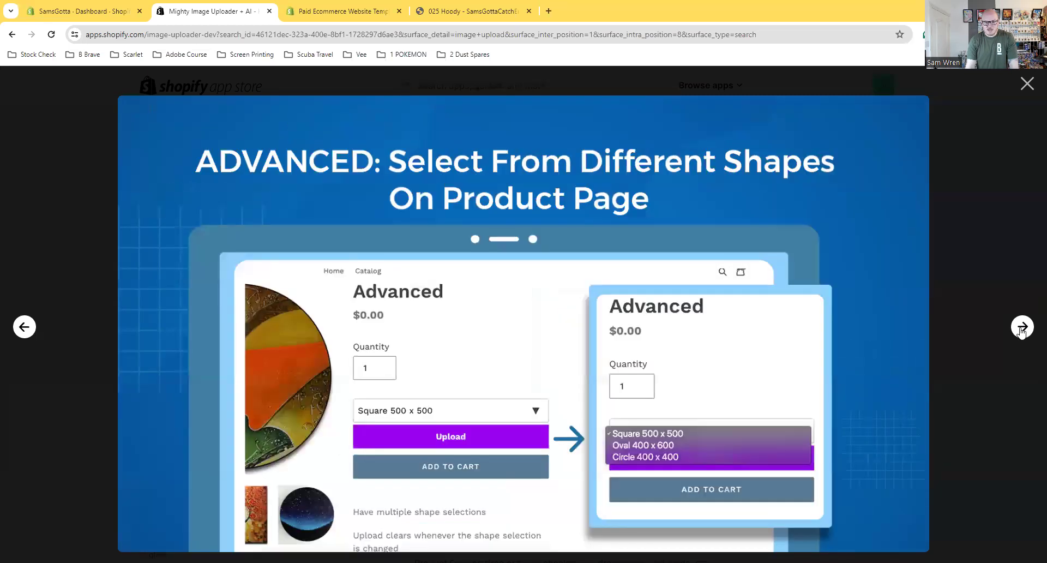
left_click(968, 331)
- Check Mighty Image Uploader's Standard and Premium pricing and return to the App Store home page
scroll(549, 316, "down", 6)
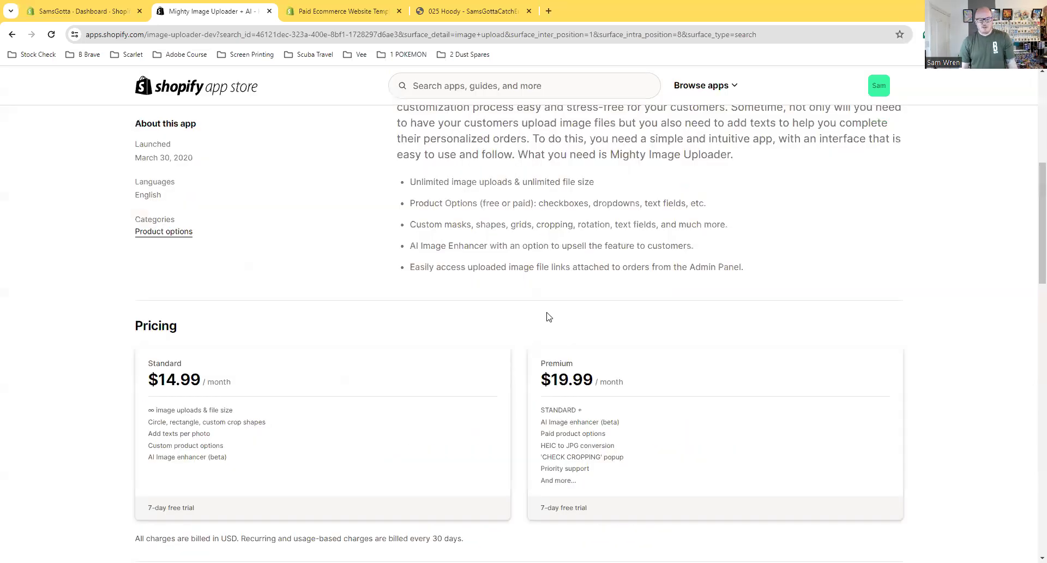
scroll(576, 333, "up", 7)
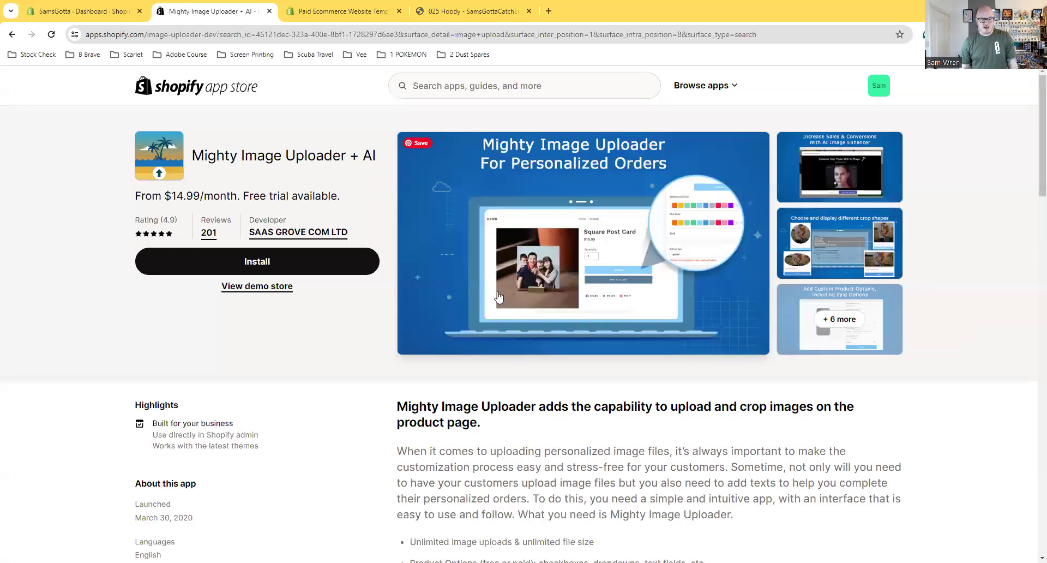
left_click(171, 90)
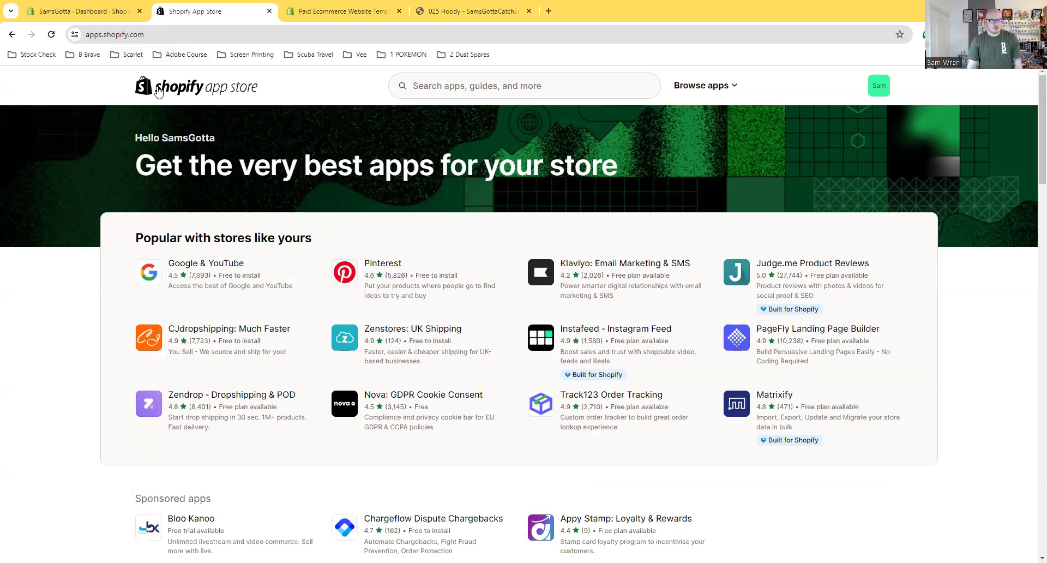
- Return to the store admin, dismiss the recommended apps dialog, and view the list of installed apps before closing it
left_click(108, 11)
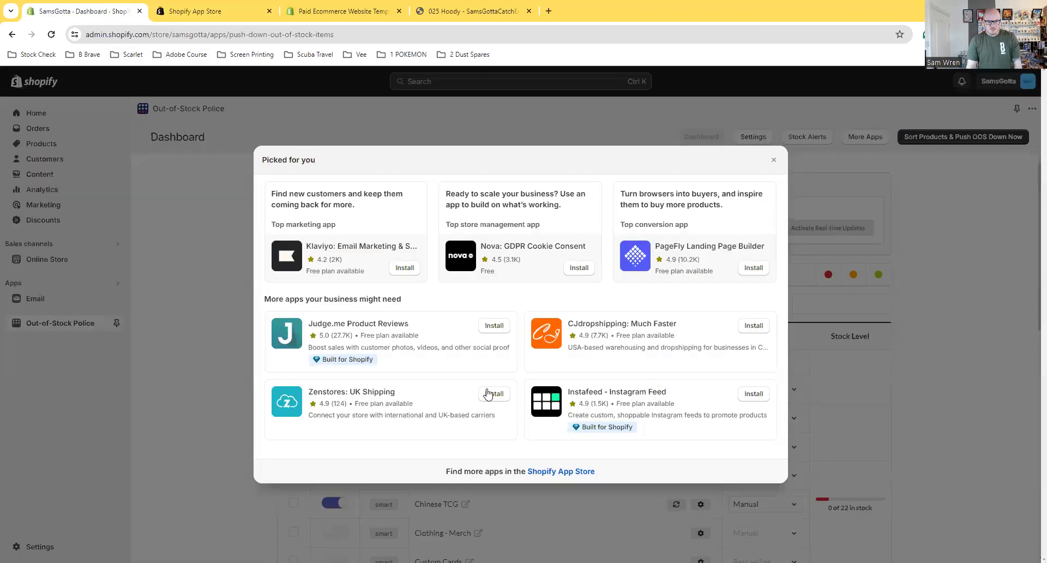
left_click(895, 423)
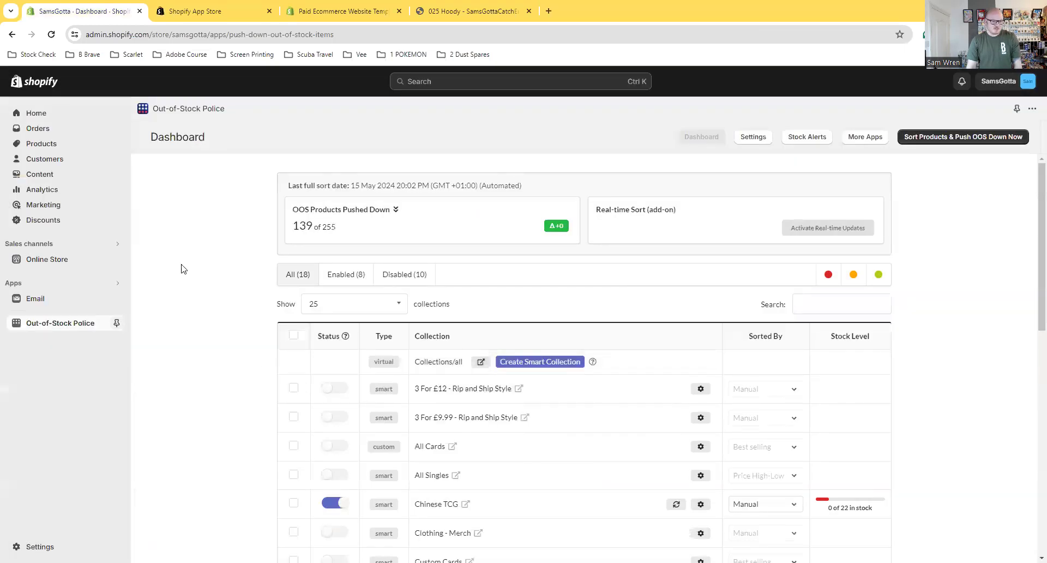
left_click(36, 284)
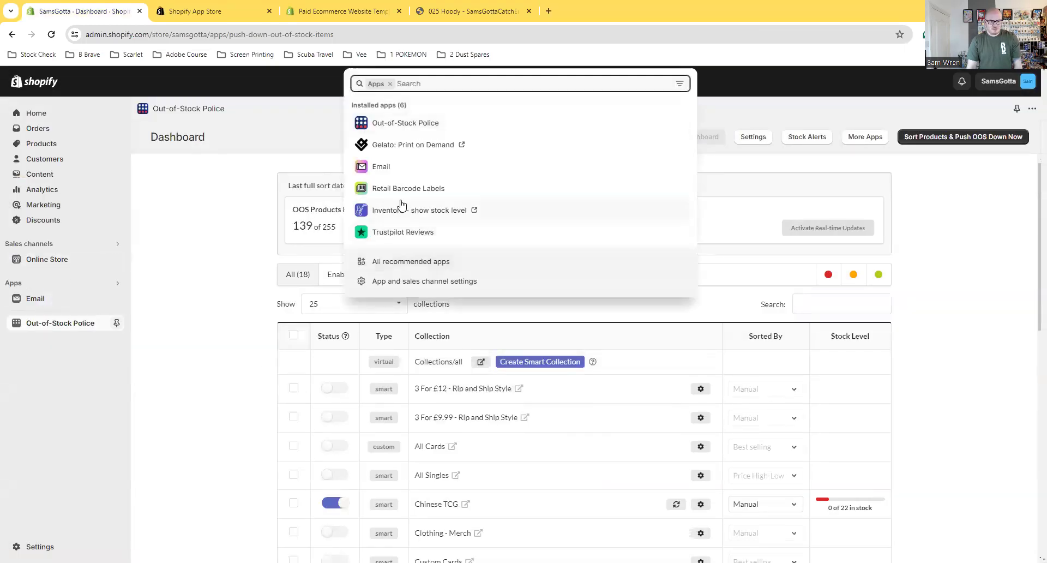
left_click(50, 202)
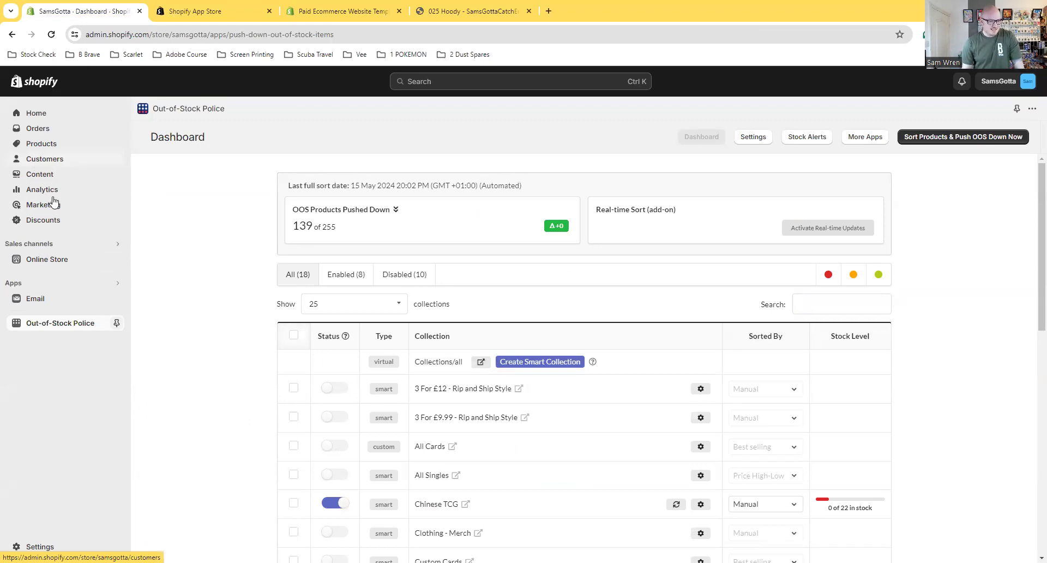
- Look through the store's full list of discounts and open the product list
left_click(54, 221)
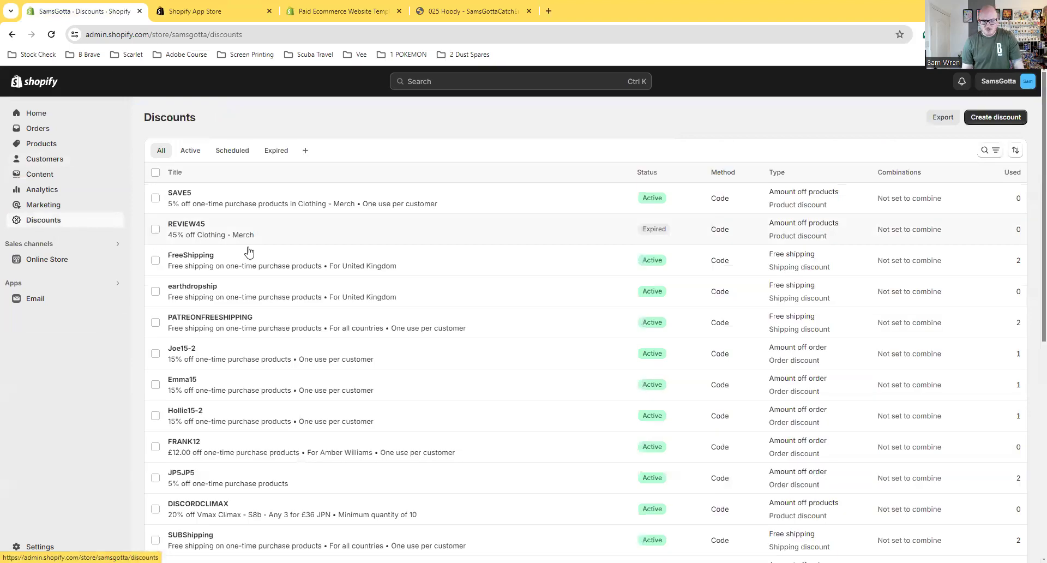
scroll(213, 252, "down", 7)
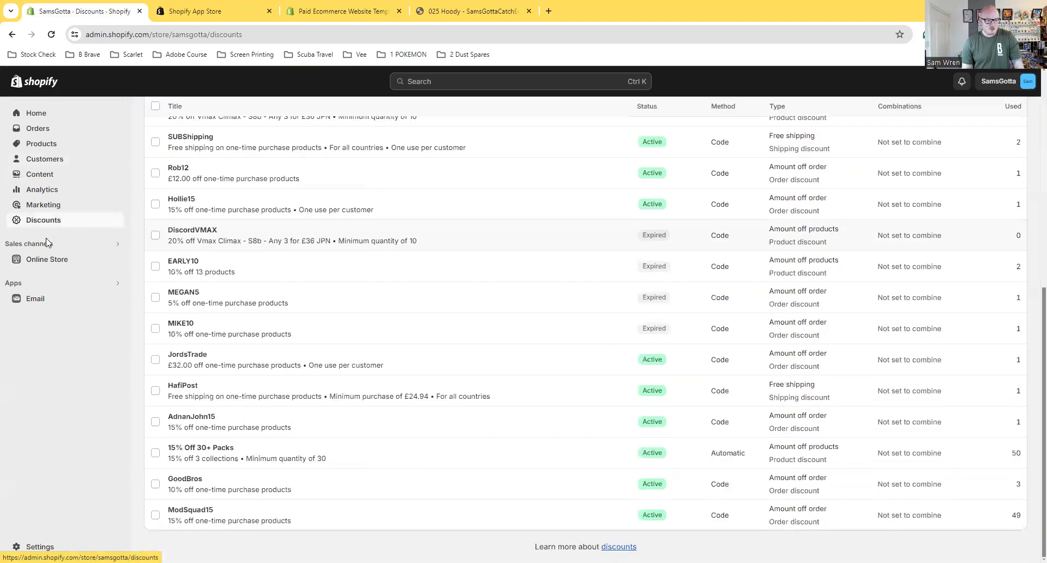
left_click(53, 146)
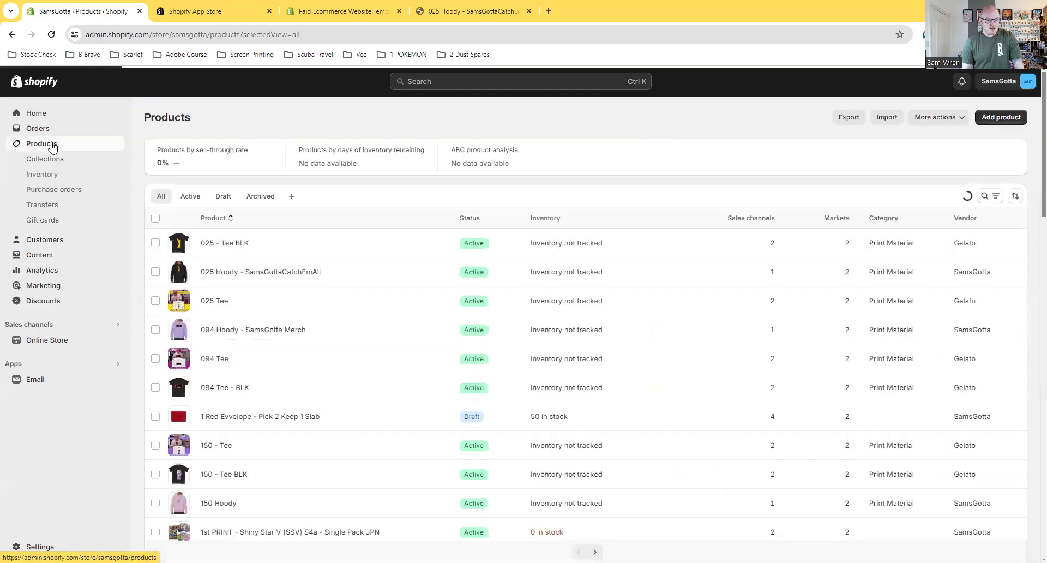
left_click(51, 113)
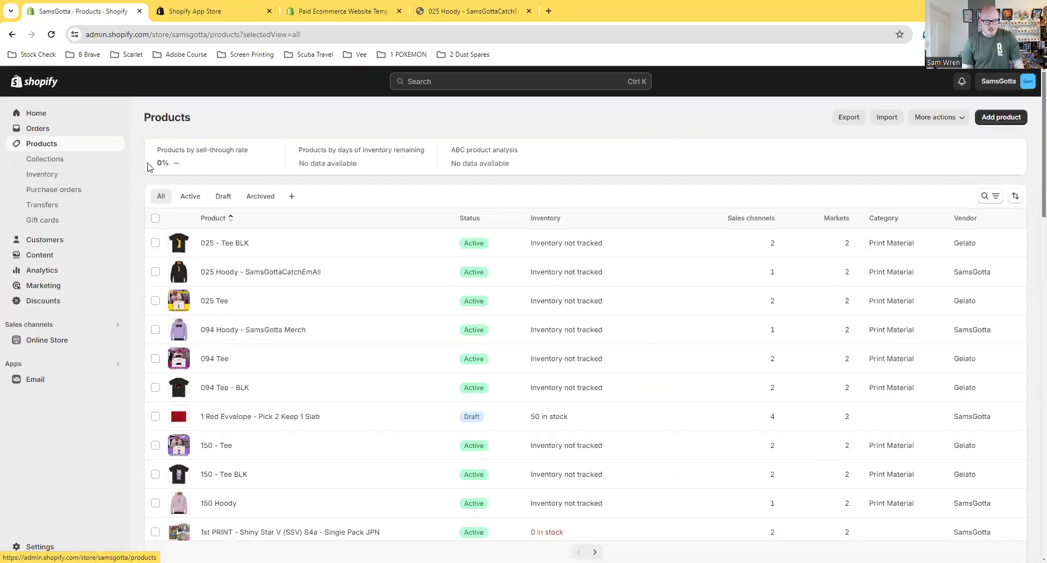